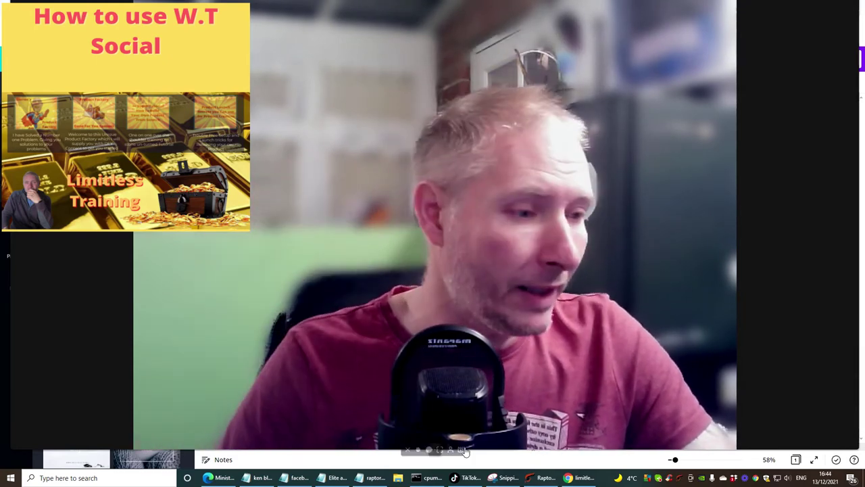
click(419, 454)
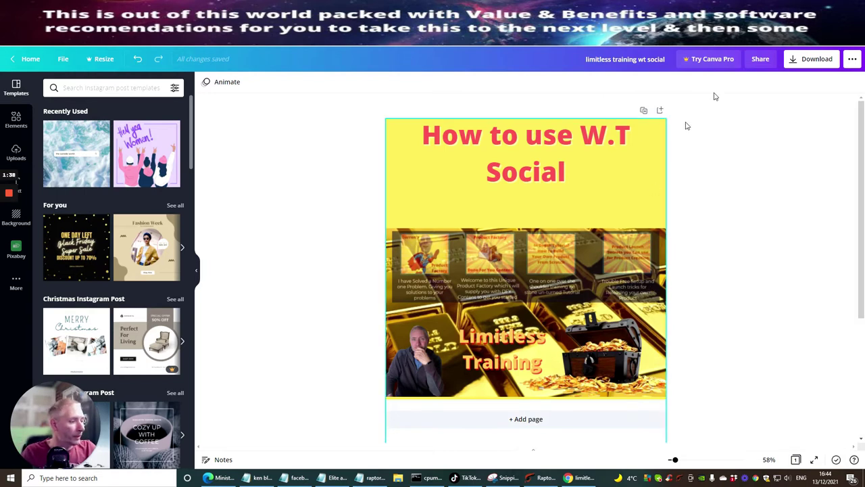
Search the web for "w t social" in a new browser tab
key(ctrl+t)
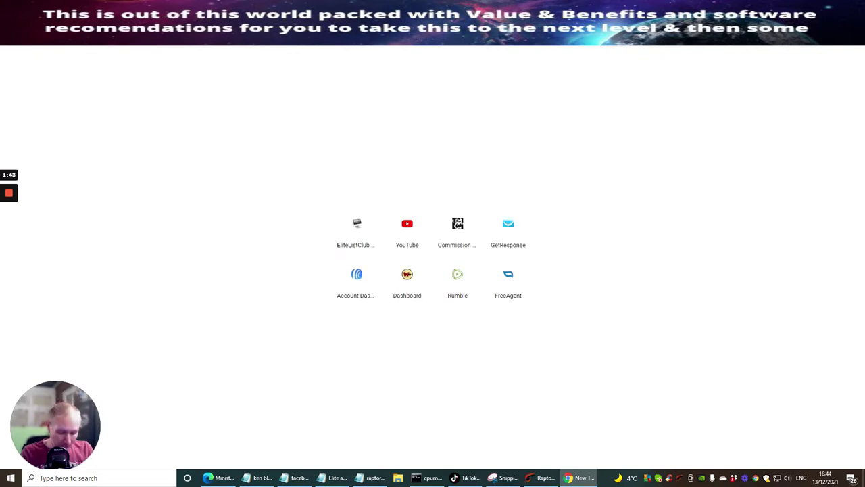
text(w)
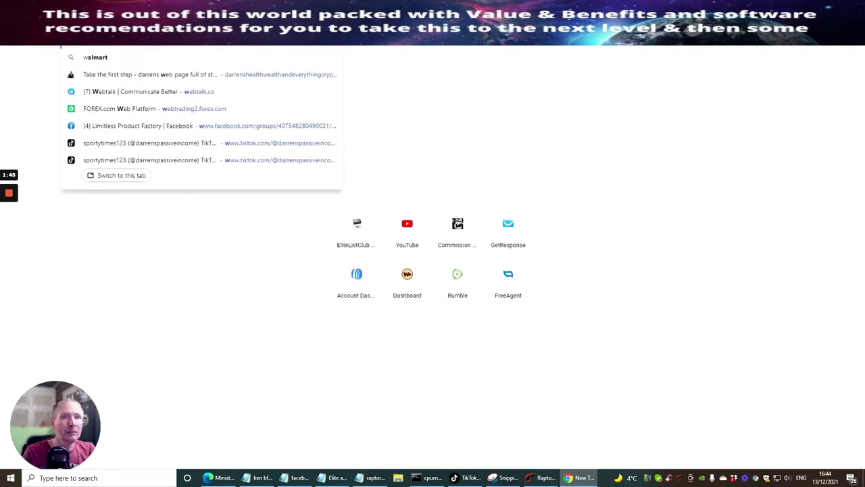
text(t)
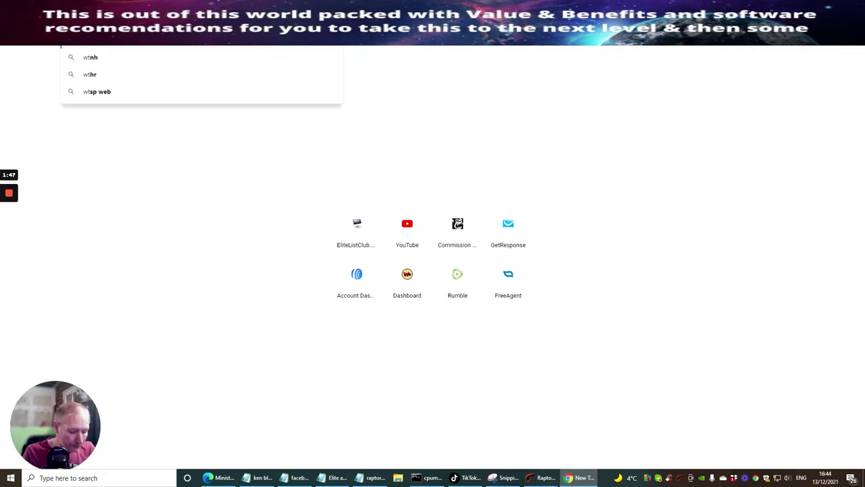
key(BackSpace)
text(.)
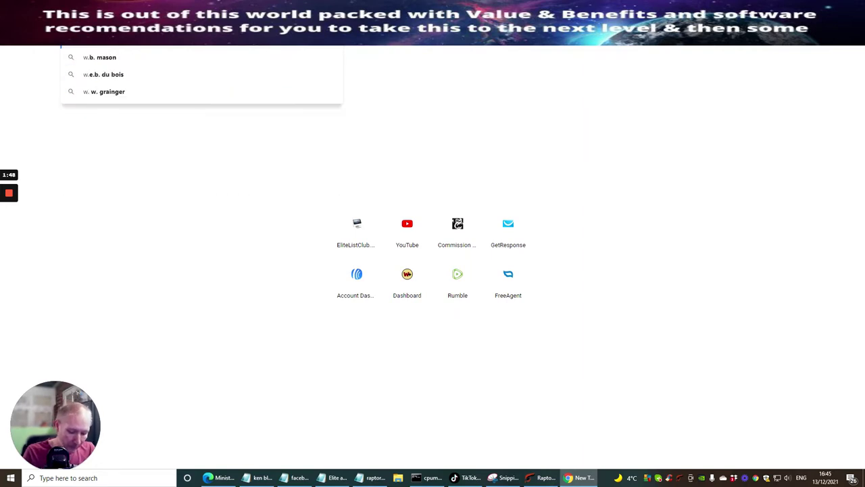
text(t social)
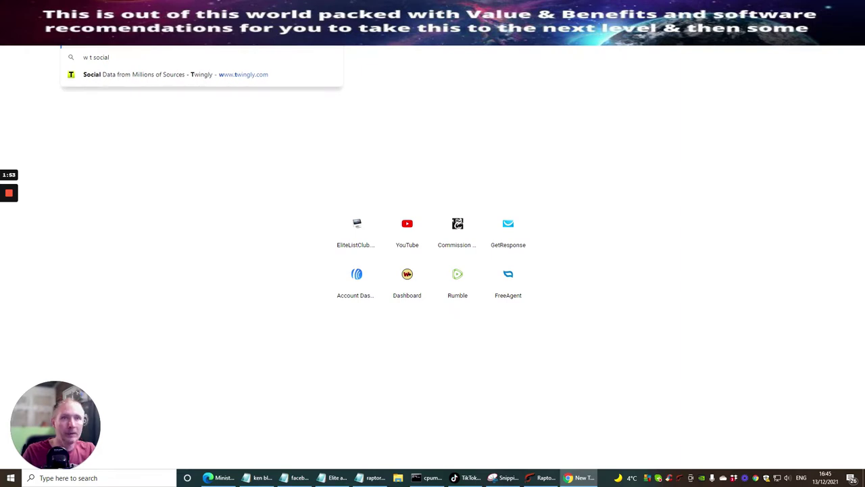
key(Return)
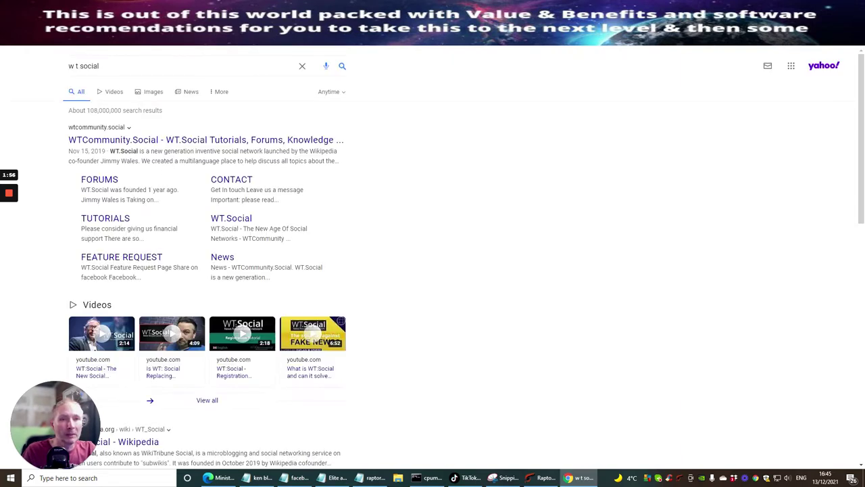
Open the WT Social Wikipedia article from the search results and look through it down to its external links
scroll(127, 224, down, 4)
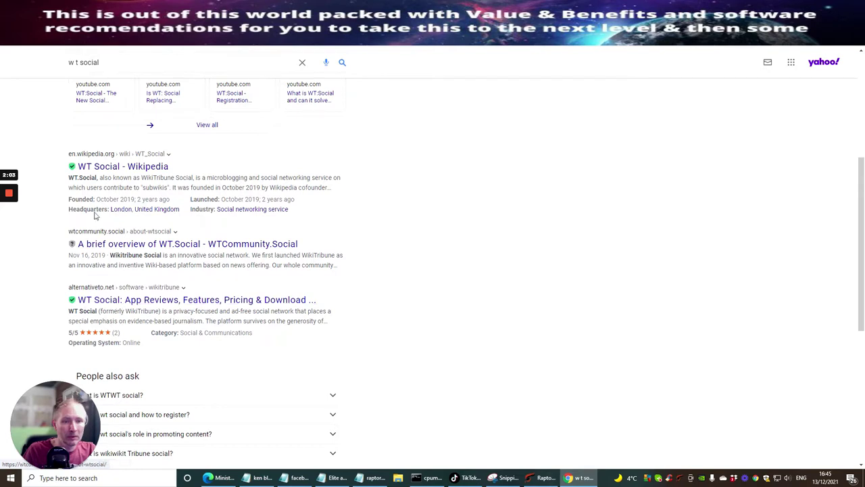
click(97, 168)
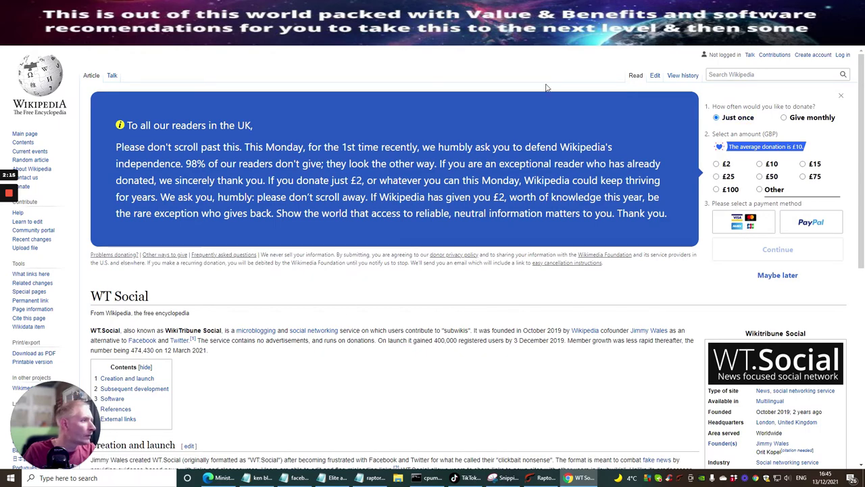
scroll(546, 85, down, 2)
scroll(39, 104, up, 2)
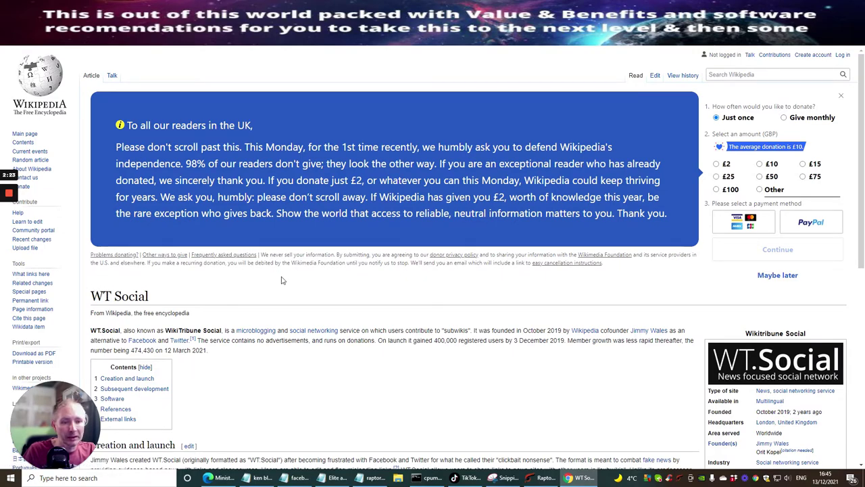
scroll(282, 279, down, 3)
scroll(284, 278, down, 2)
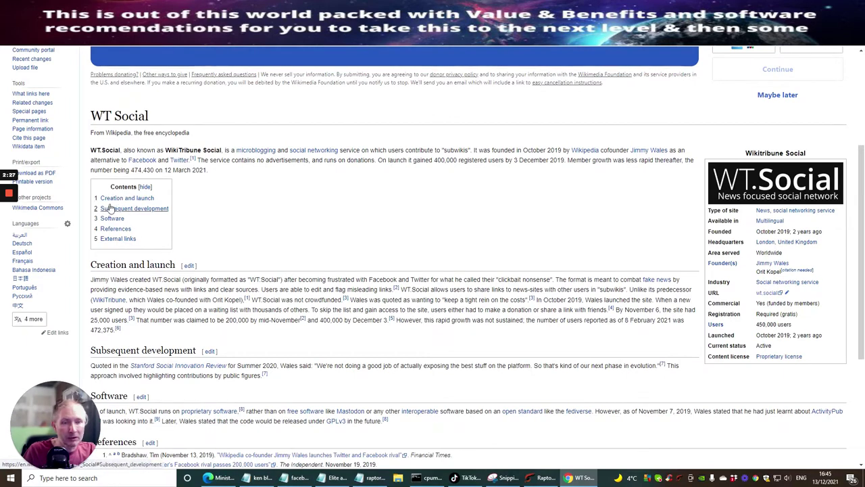
click(116, 239)
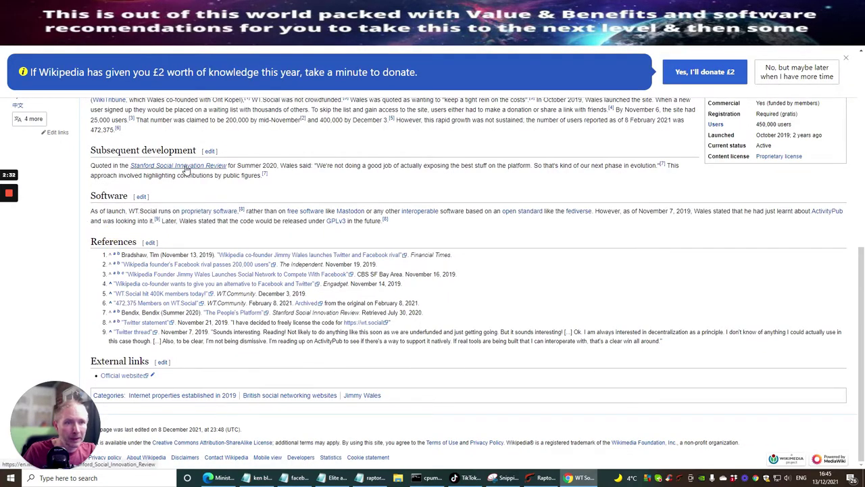
mouse_move(196, 166)
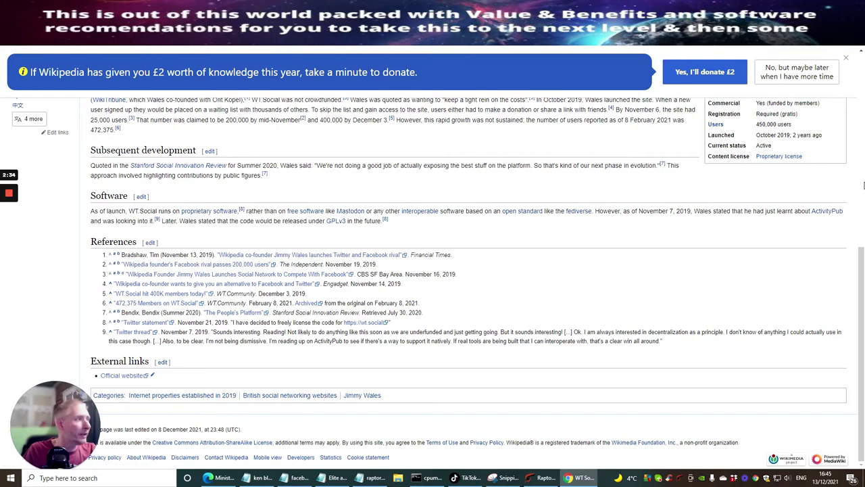
mouse_move(8, 193)
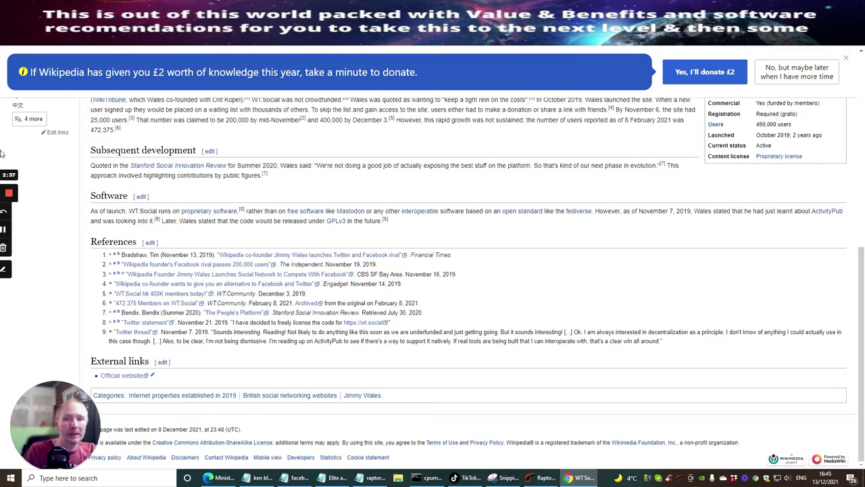
click(8, 231)
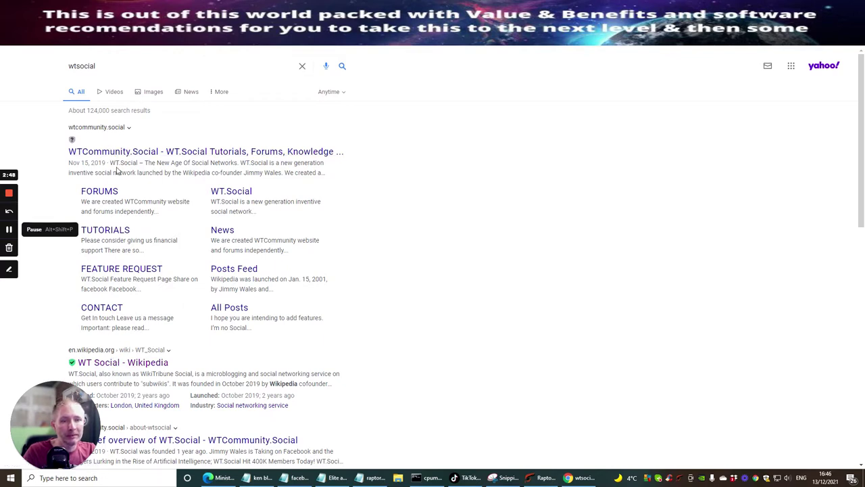
Open the WTCommunity.Social site from the search results
click(115, 151)
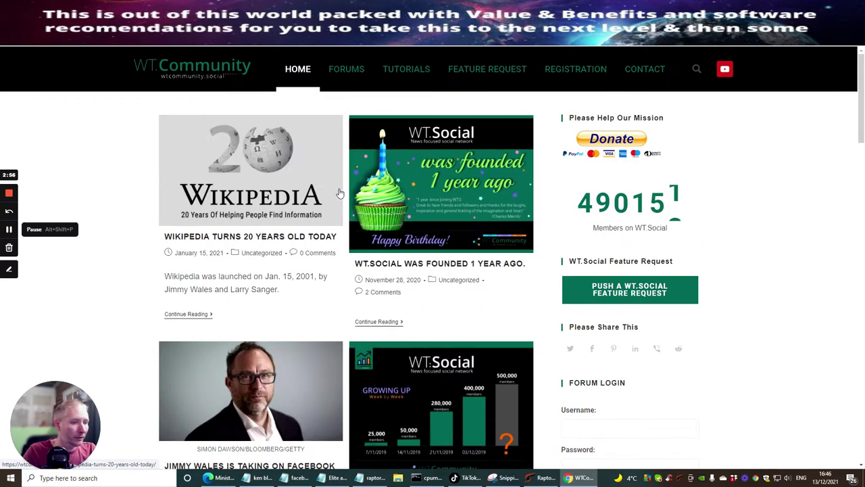
click(7, 229)
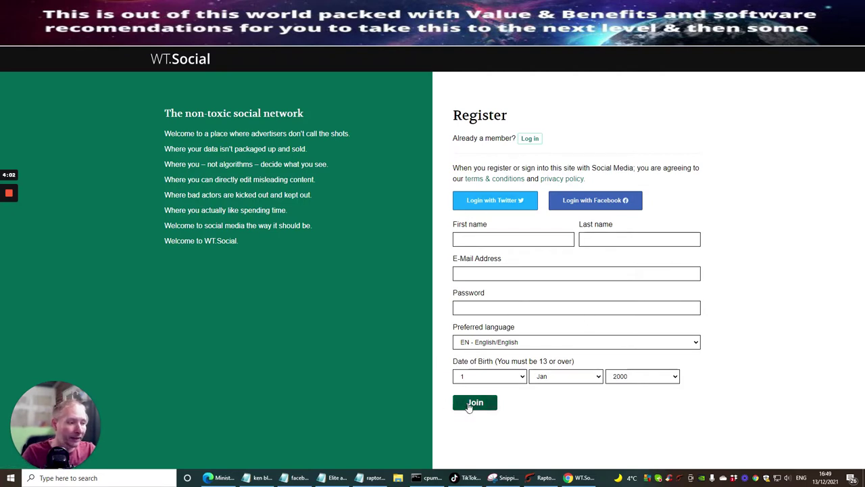
Go from registration to the member login and try to log in with the account's e-mail address and password, retrying the password once
click(530, 144)
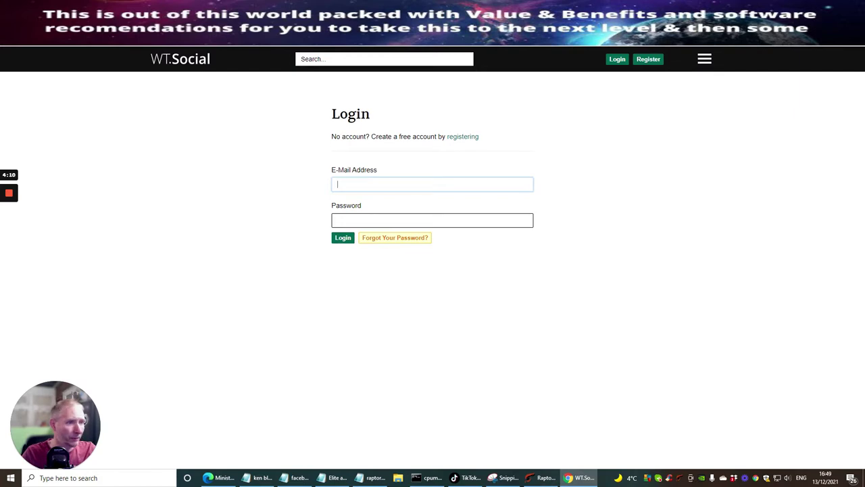
click(355, 184)
click(360, 204)
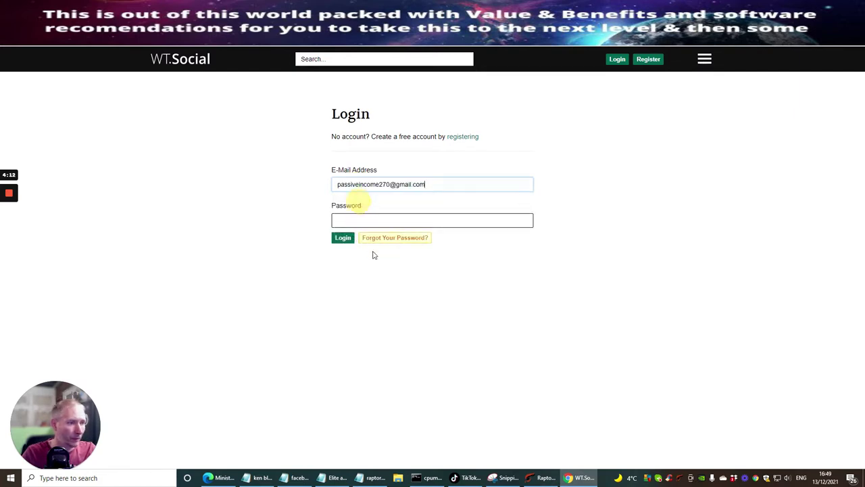
click(355, 220)
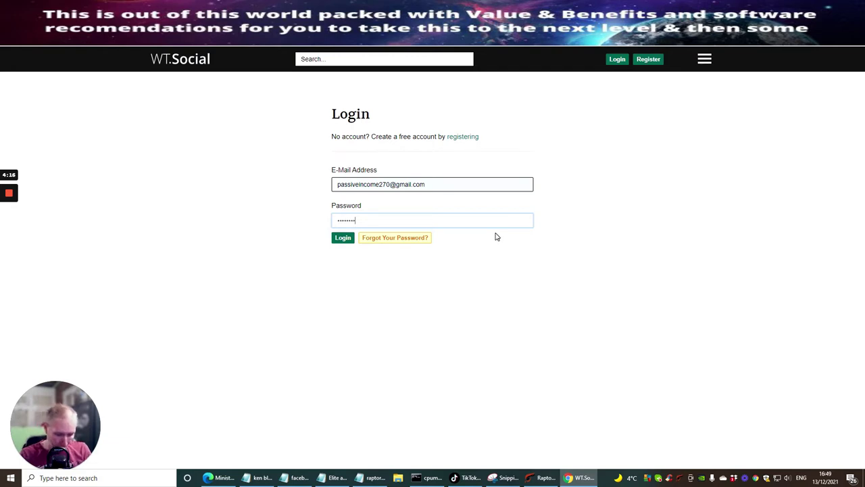
click(337, 238)
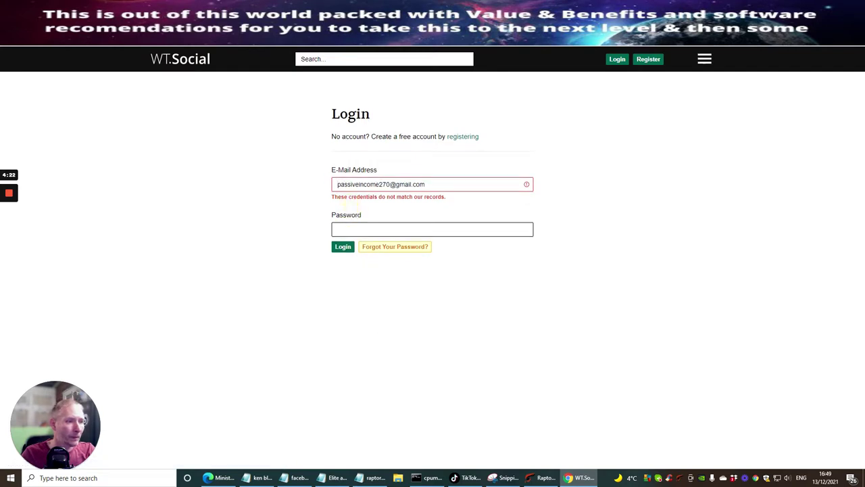
click(352, 230)
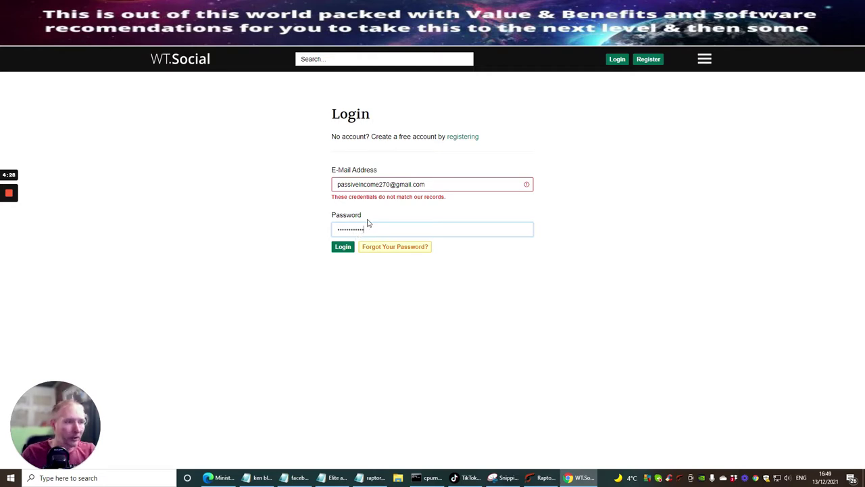
key(Return)
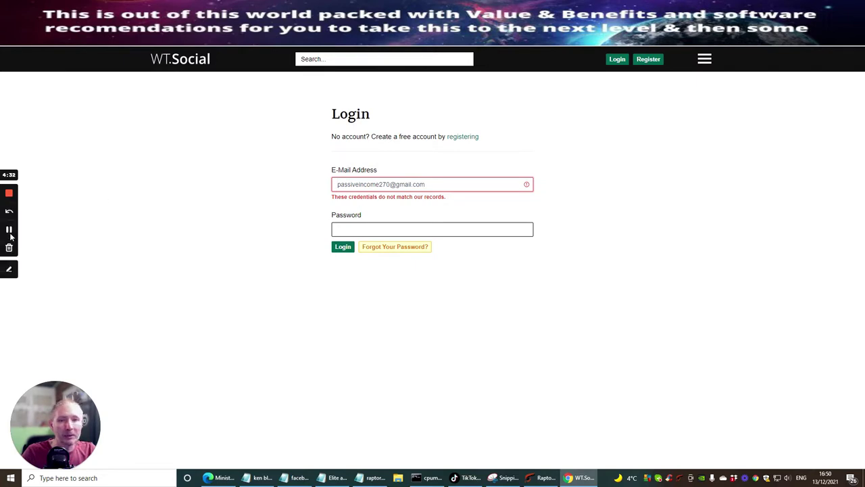
click(11, 236)
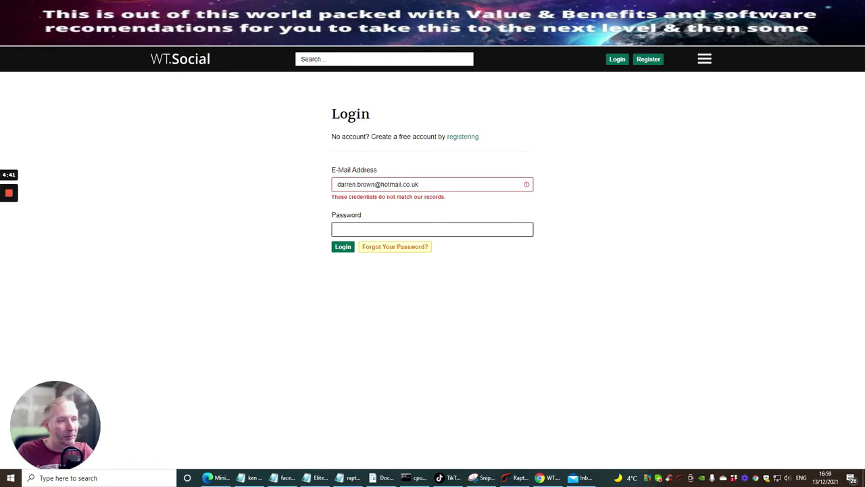
Enter the account password, log in to WT.Social and save the login details in the browser
click(343, 246)
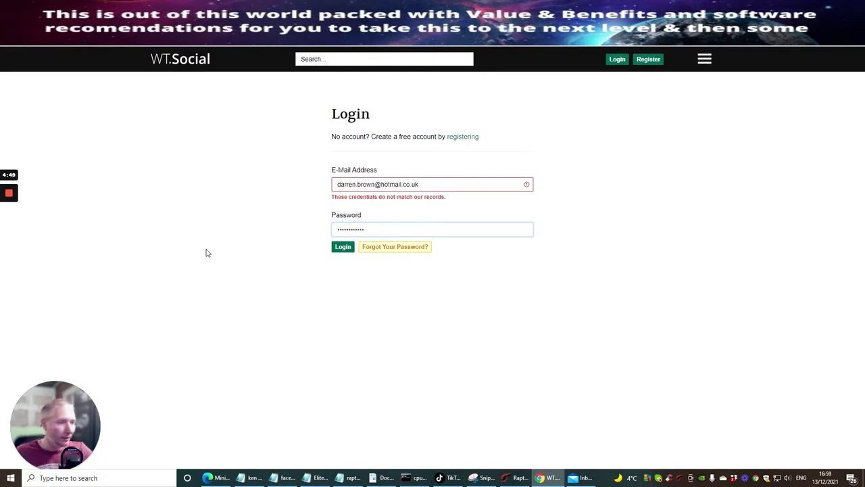
click(343, 247)
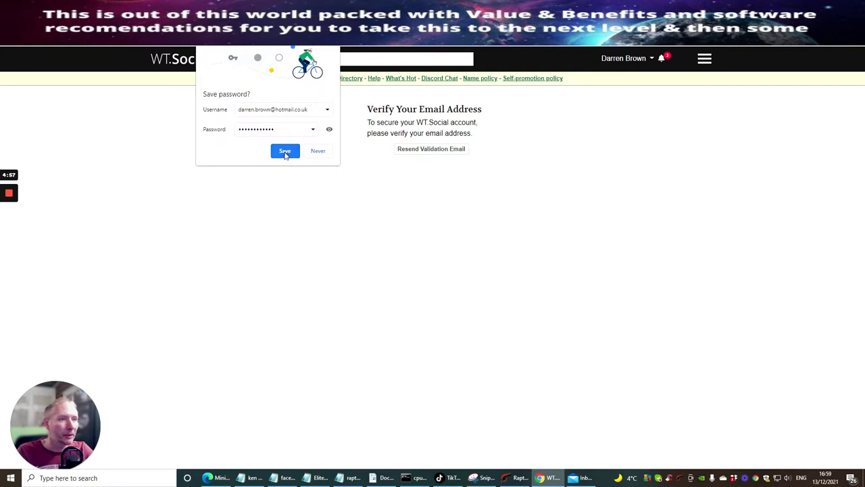
click(283, 152)
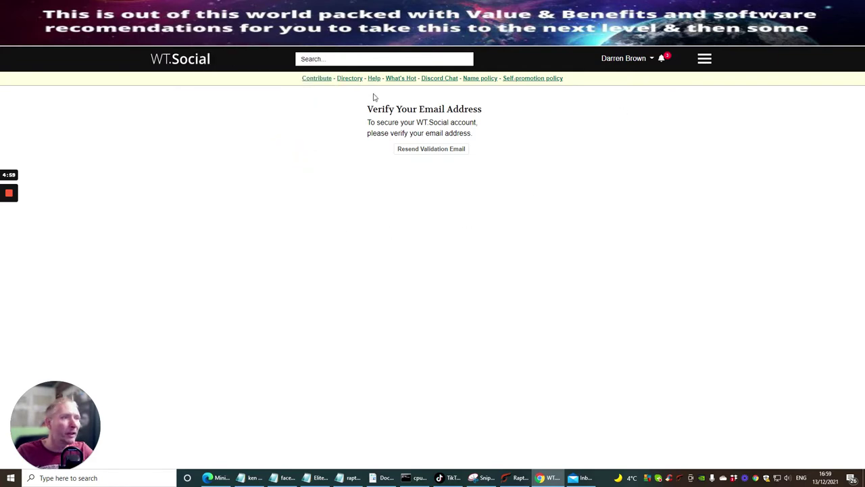
Resend the validation email and verify the account through the link in WT.Social's Verify Email message in the Mail app
click(416, 148)
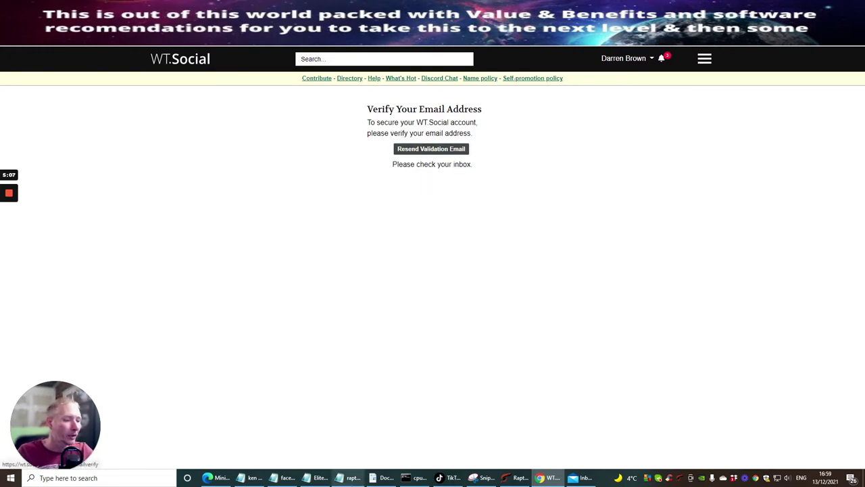
click(578, 478)
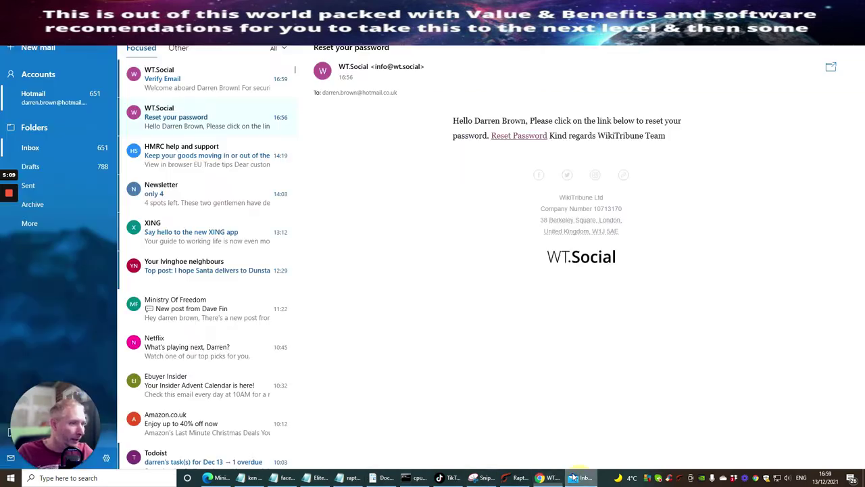
click(164, 82)
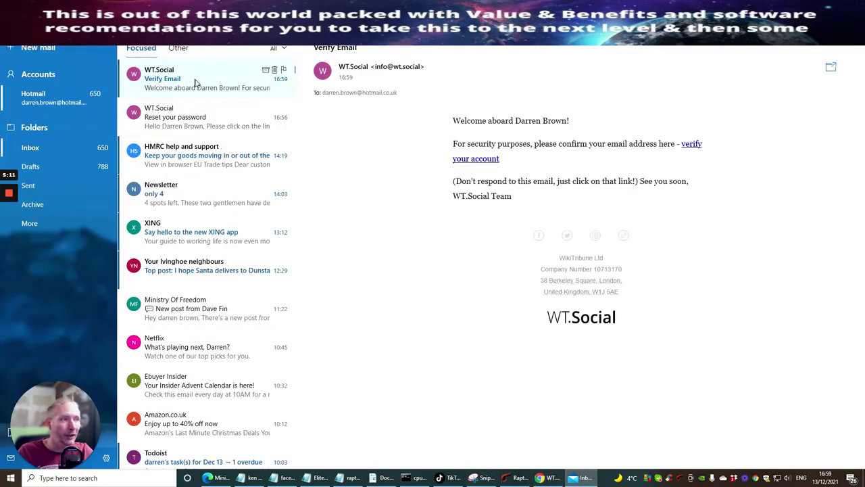
click(691, 143)
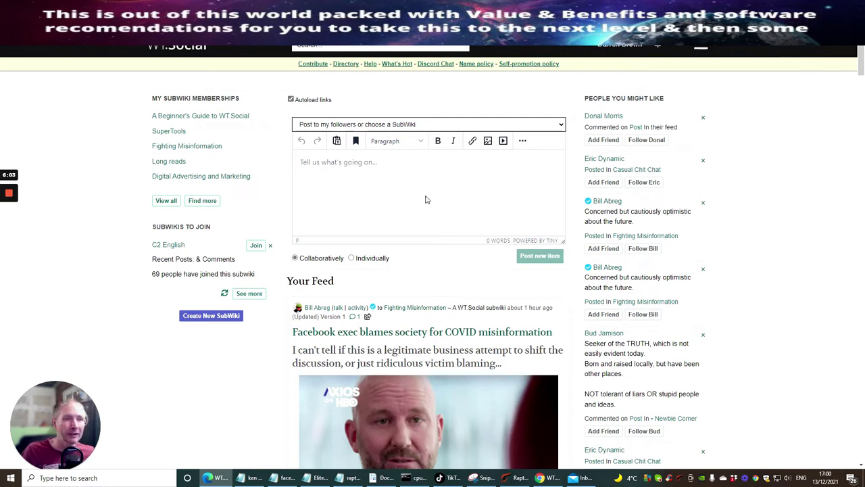
Search WT.Social for "marketing" and join the Marketing subwiki
click(378, 48)
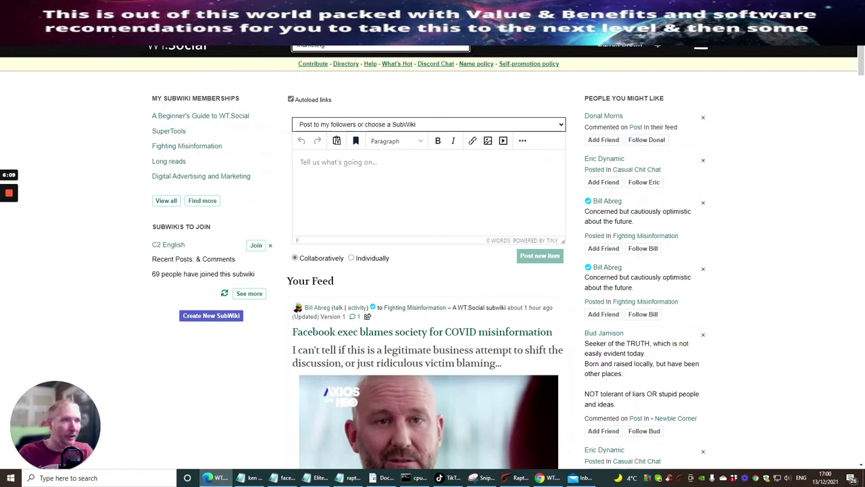
key(Return)
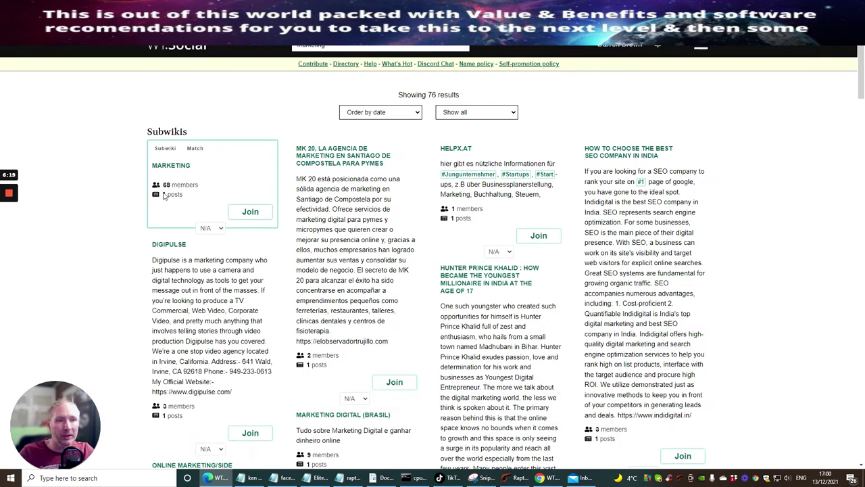
click(244, 212)
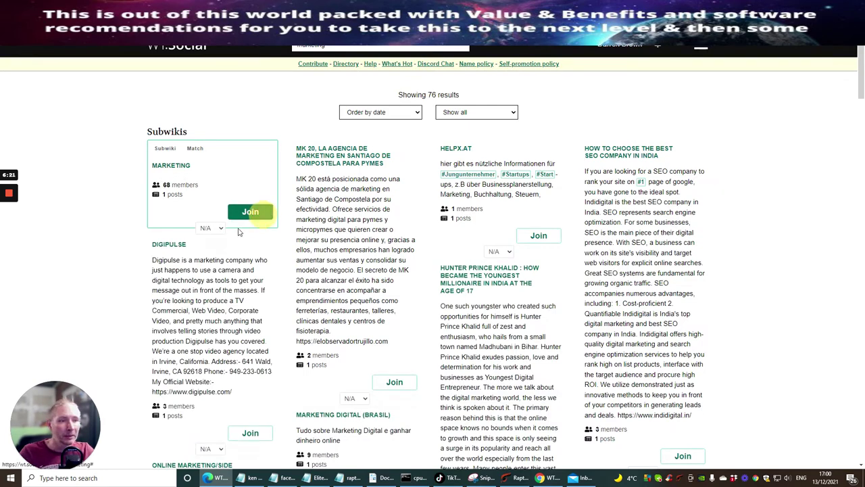
scroll(231, 155, down, 3)
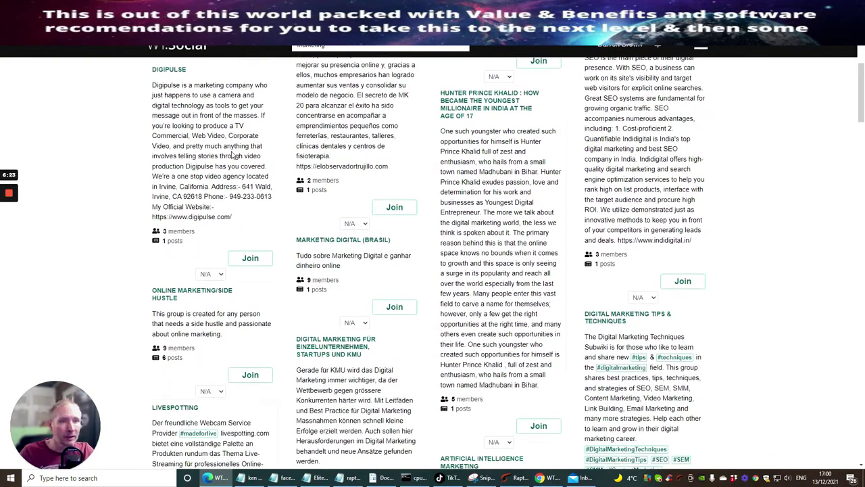
Join the Online Marketing/Side Hustle subwiki from the marketing search results
scroll(183, 189, up, 2)
scroll(432, 270, down, 4)
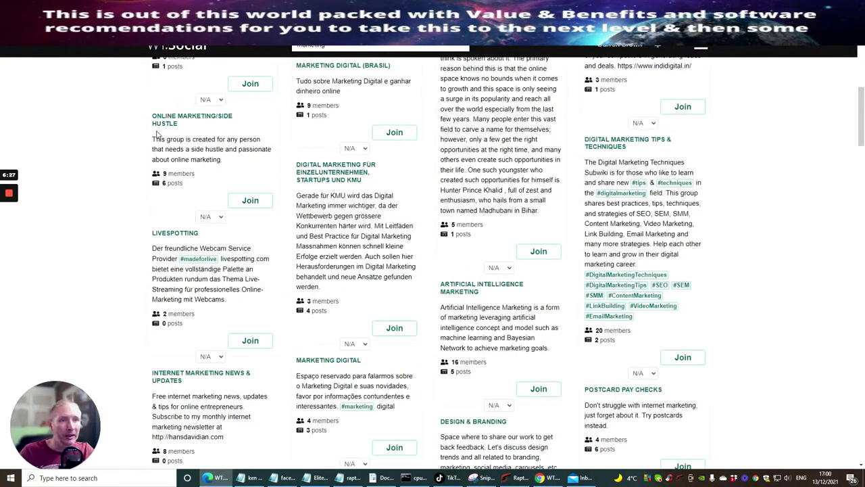
click(246, 198)
scroll(236, 179, up, 1)
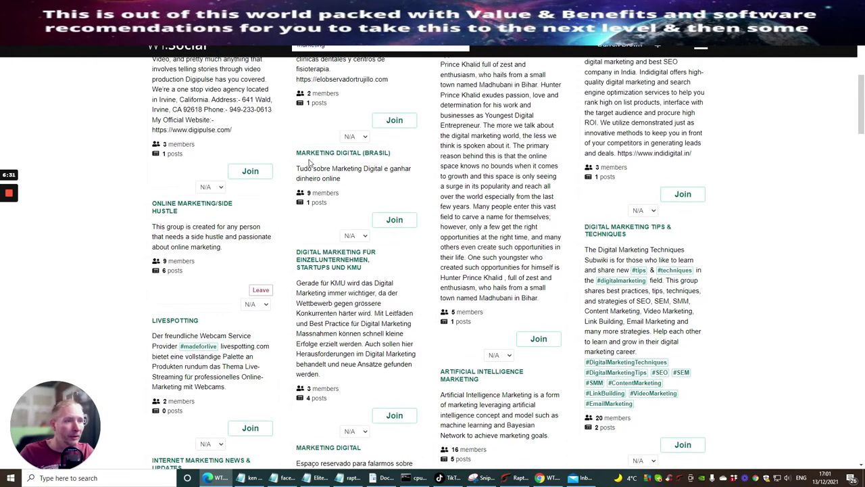
Join the Internet Marketing News & Updates subwiki and the Growth Hacking, Growth Marketing and Digital Strategy subwiki
scroll(365, 206, down, 1)
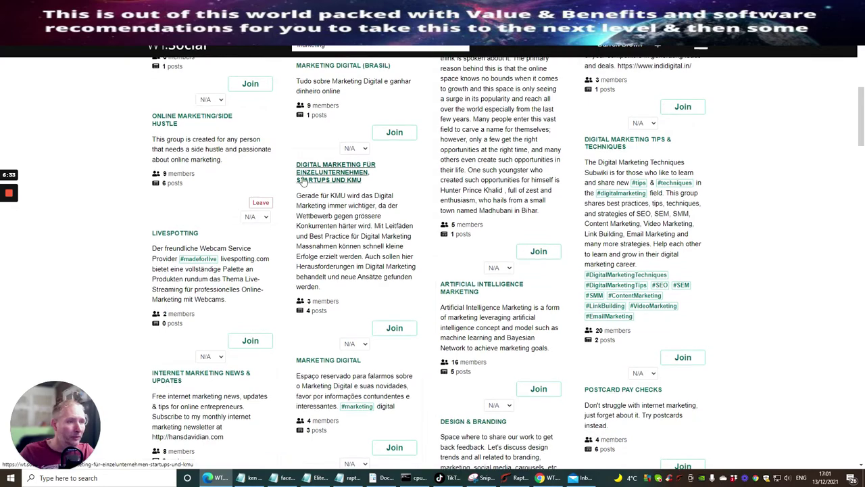
scroll(212, 130, down, 3)
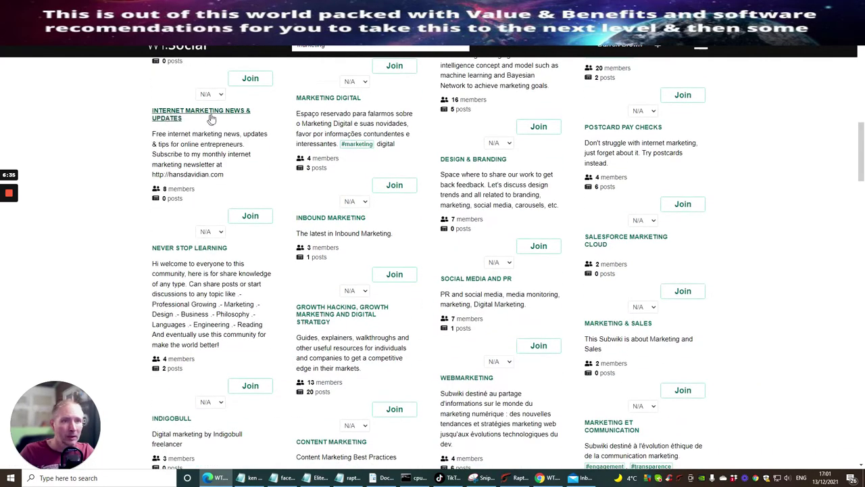
click(250, 215)
scroll(147, 163, down, 1)
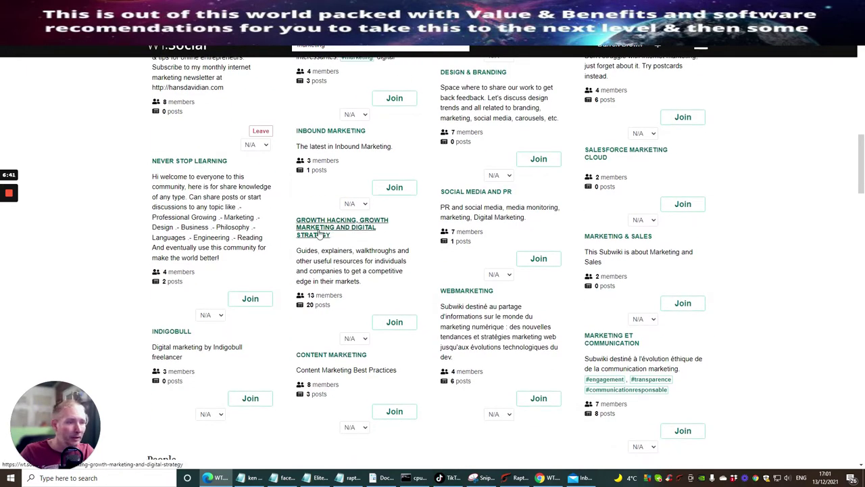
click(394, 322)
scroll(501, 393, down, 2)
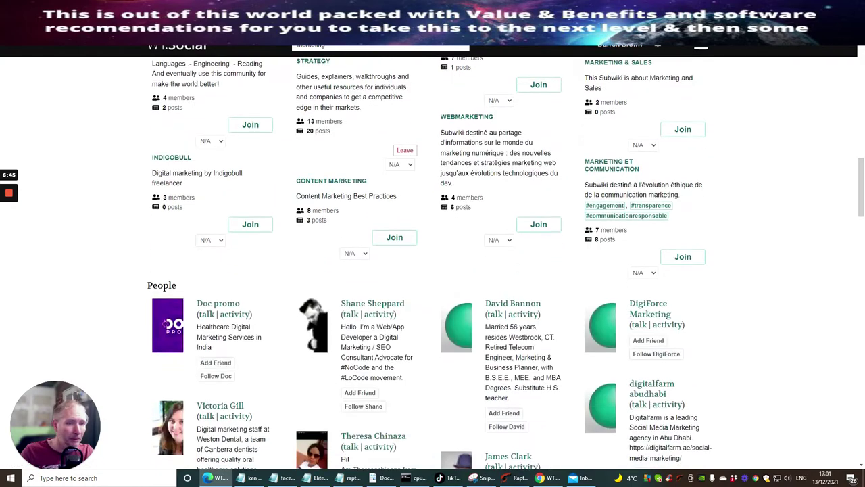
Join the Artificial Intelligence Marketing subwiki
scroll(500, 394, up, 2)
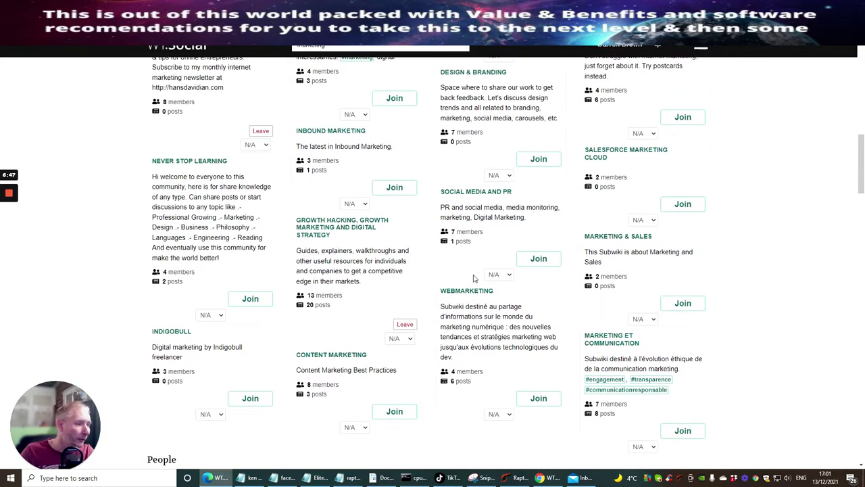
scroll(479, 256, up, 3)
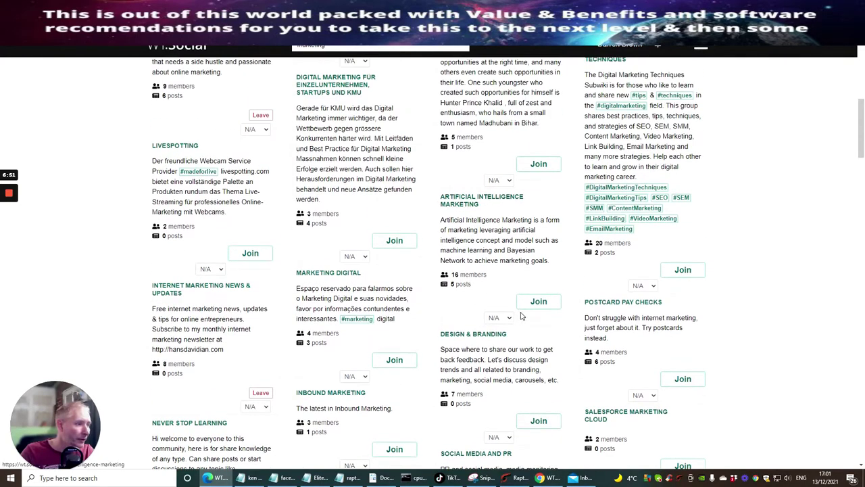
click(531, 301)
scroll(572, 215, up, 4)
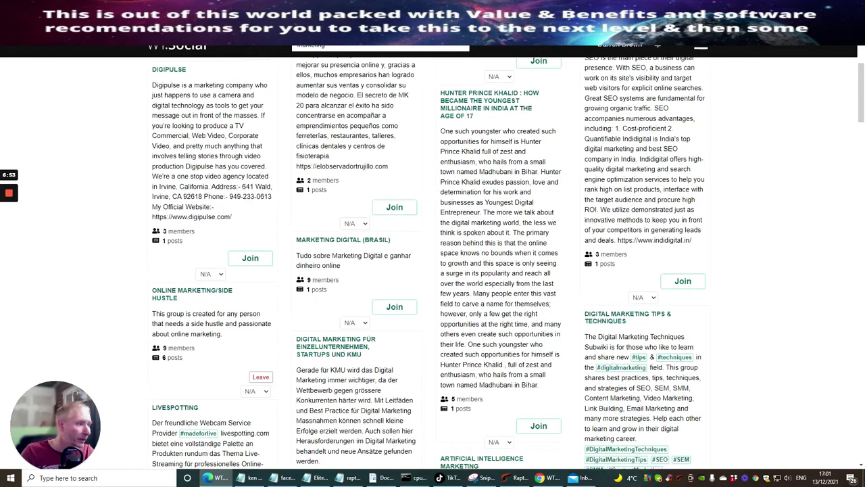
scroll(572, 215, up, 2)
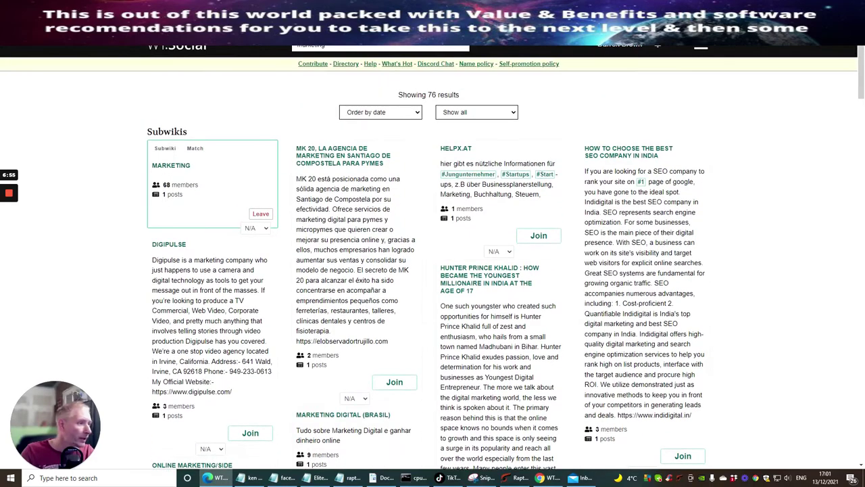
Join the Digital Marketing Tips & Techniques subwiki and look over the remaining marketing subwikis
scroll(615, 238, down, 10)
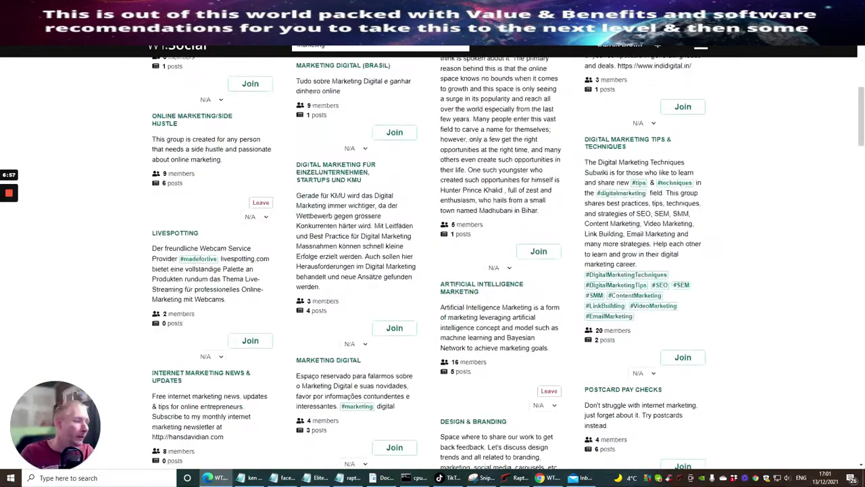
scroll(620, 171, up, 3)
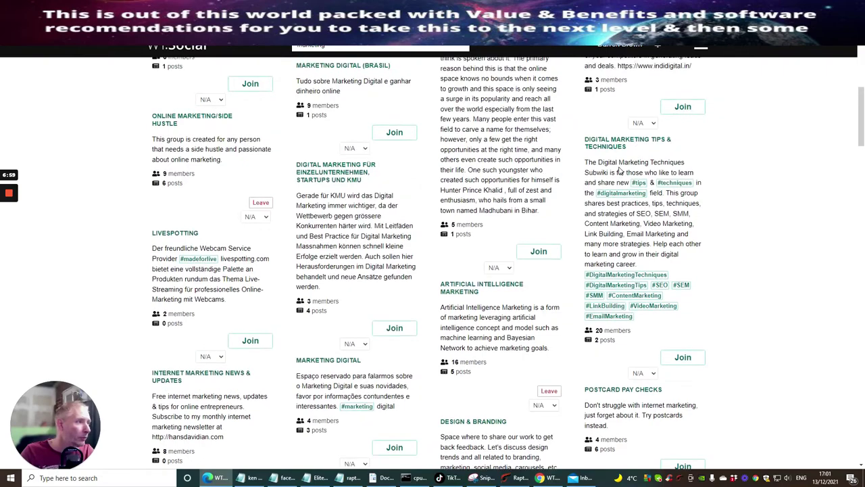
click(679, 358)
scroll(579, 210, down, 3)
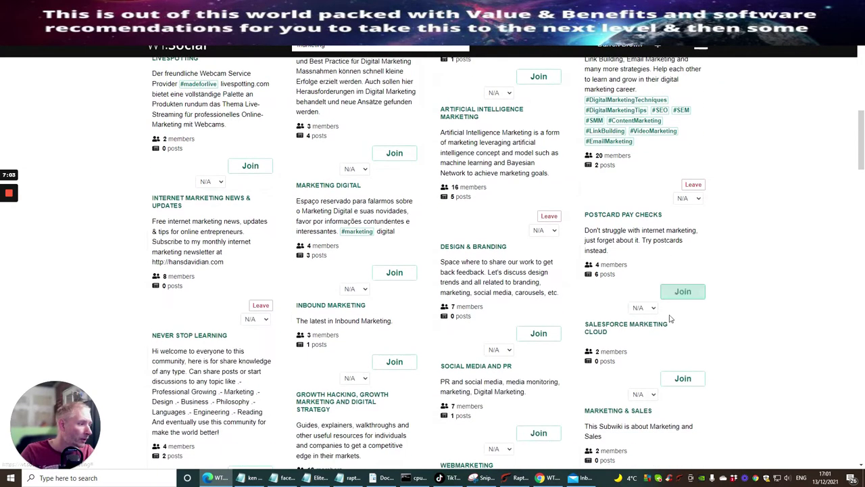
scroll(618, 217, down, 3)
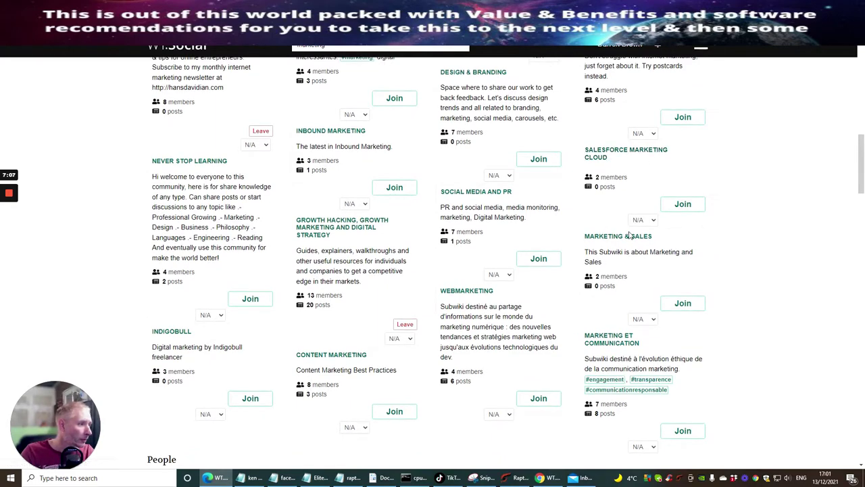
scroll(618, 308, down, 6)
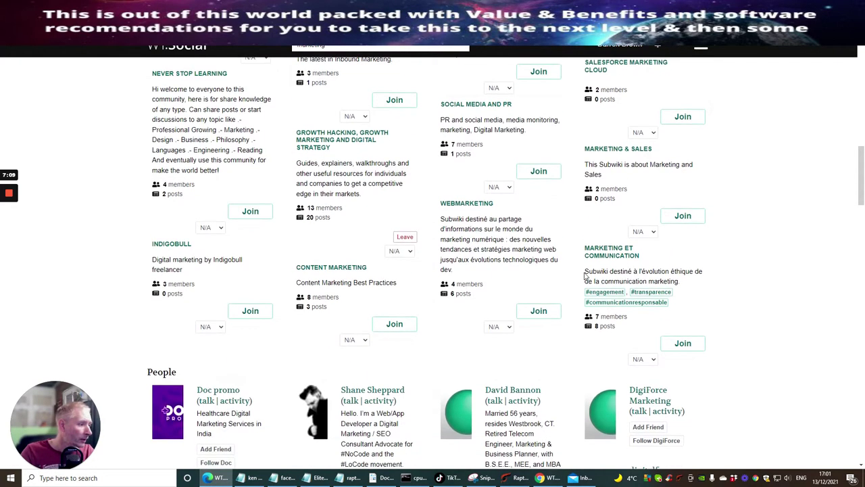
scroll(583, 269, up, 15)
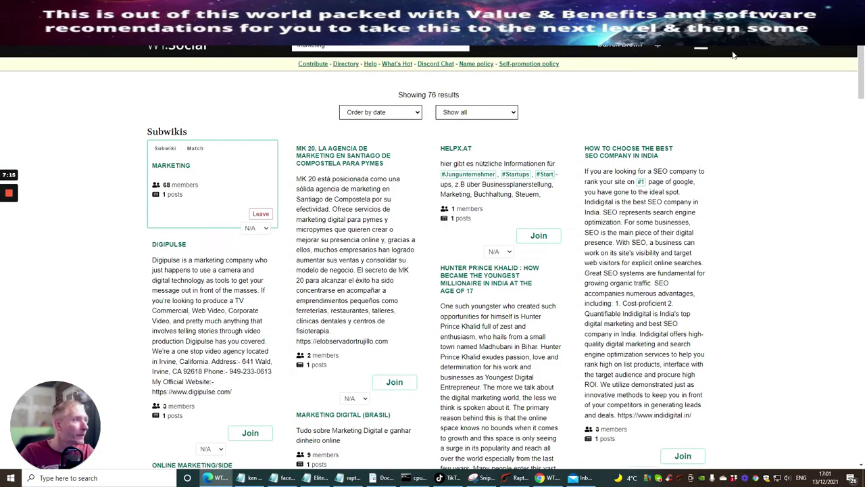
Open the account's own WT.Social profile, look through its past posts, and return to the home feed
click(641, 46)
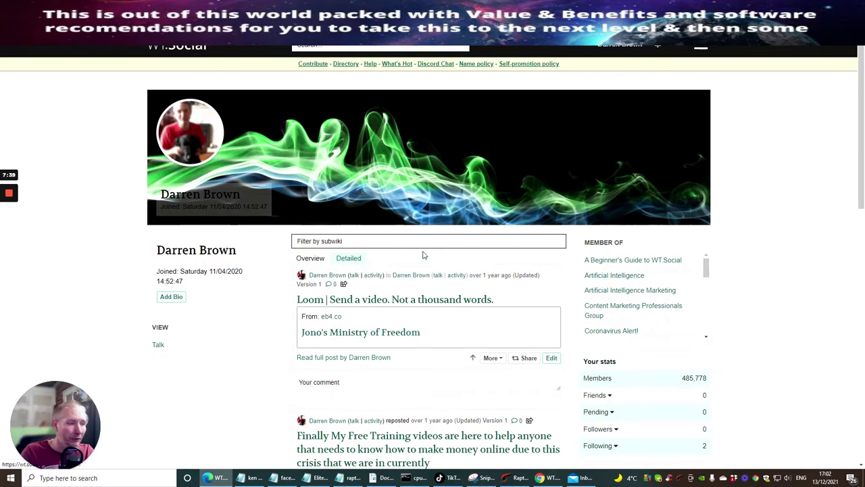
scroll(424, 255, down, 2)
scroll(368, 155, down, 1)
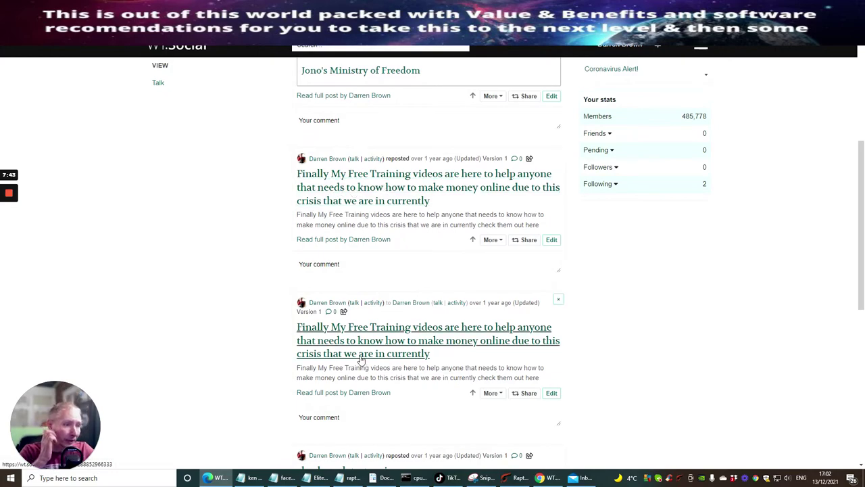
scroll(385, 309, down, 2)
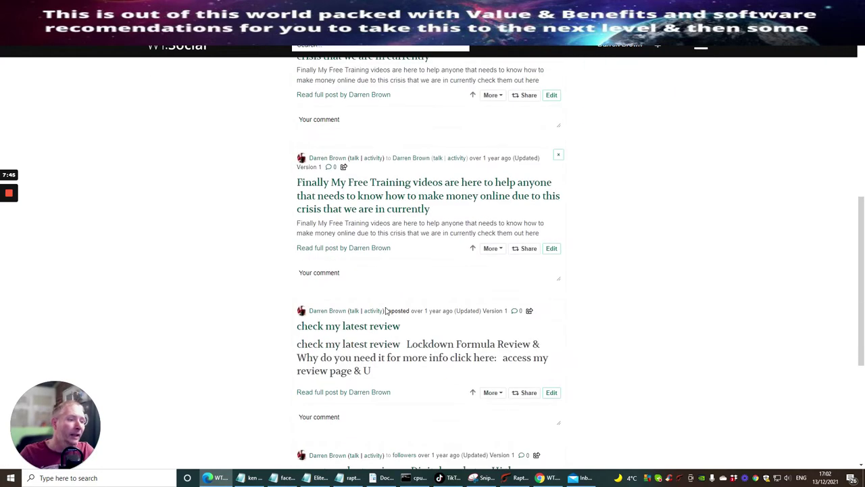
scroll(387, 310, down, 4)
scroll(388, 311, up, 6)
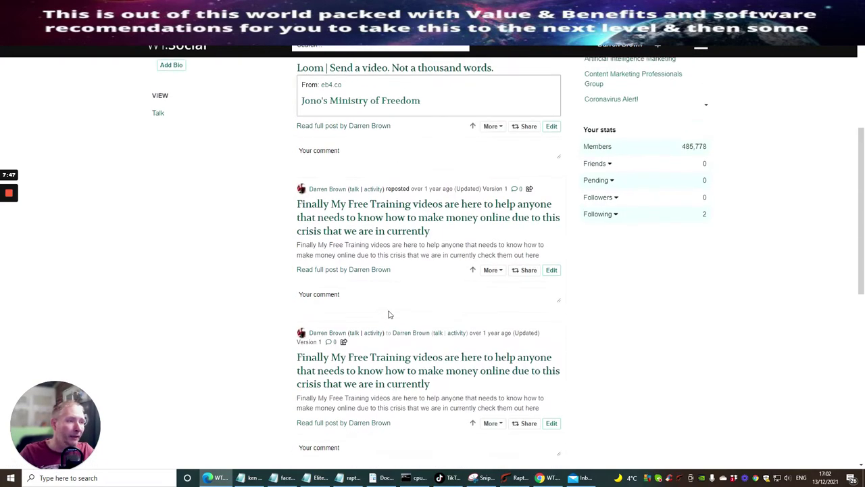
scroll(387, 315, up, 3)
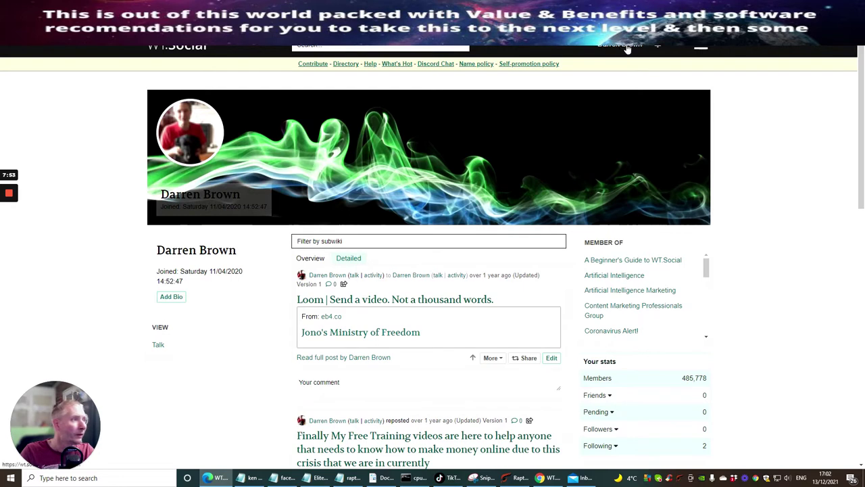
click(701, 48)
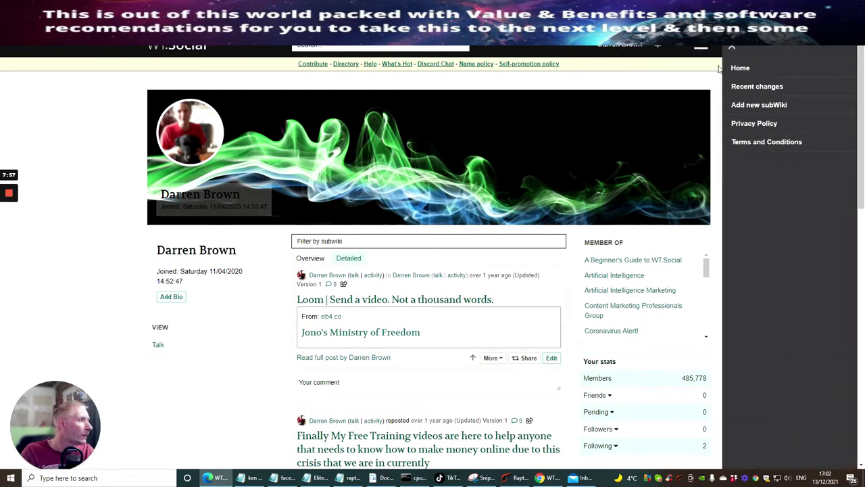
click(740, 67)
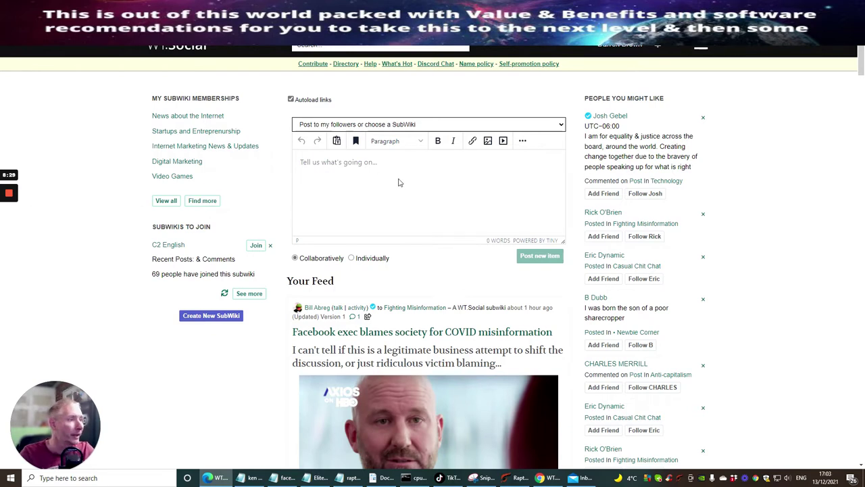
Switch to Chrome and open YouTube in a new tab
click(548, 478)
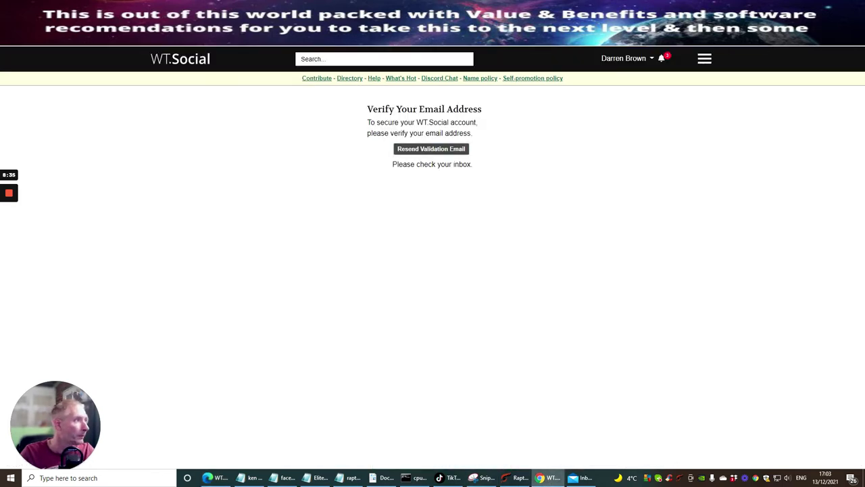
key(ctrl+t)
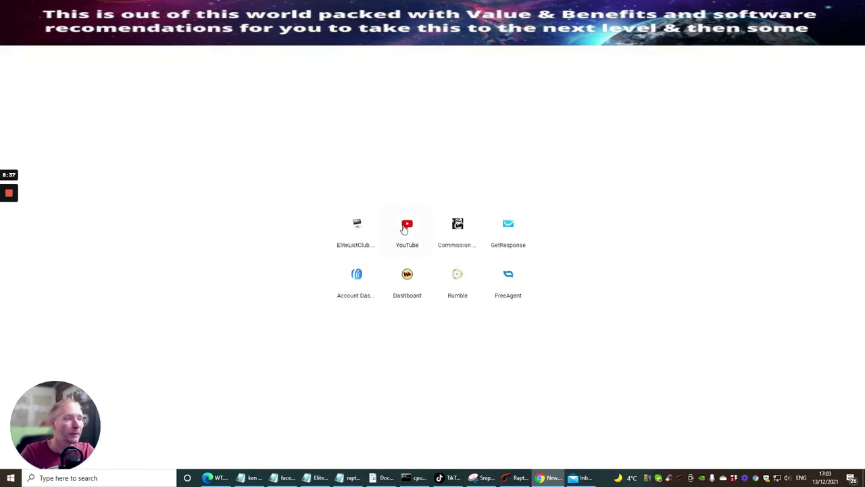
click(405, 228)
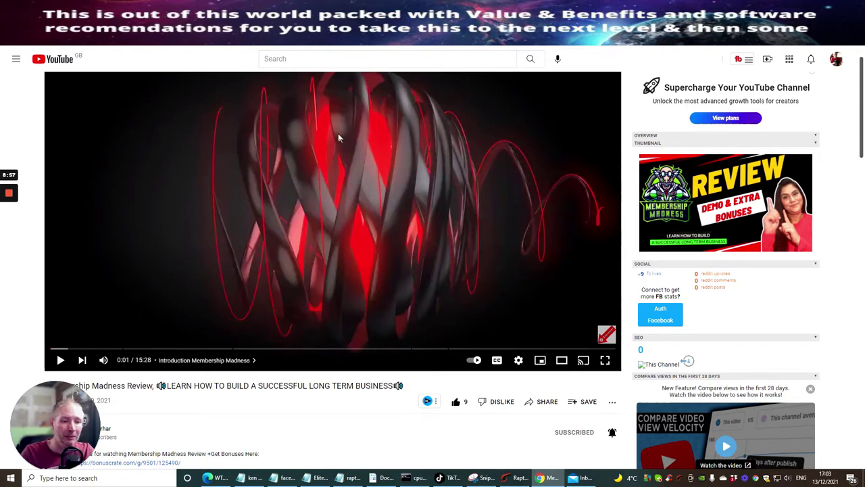
Look through the description and comments of the Membership Madness Review video
scroll(375, 129, down, 5)
scroll(376, 129, down, 1)
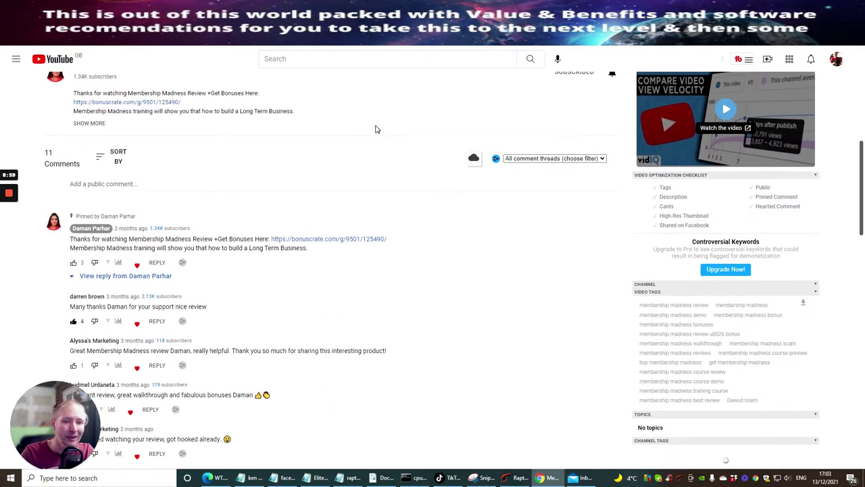
scroll(378, 121, down, 3)
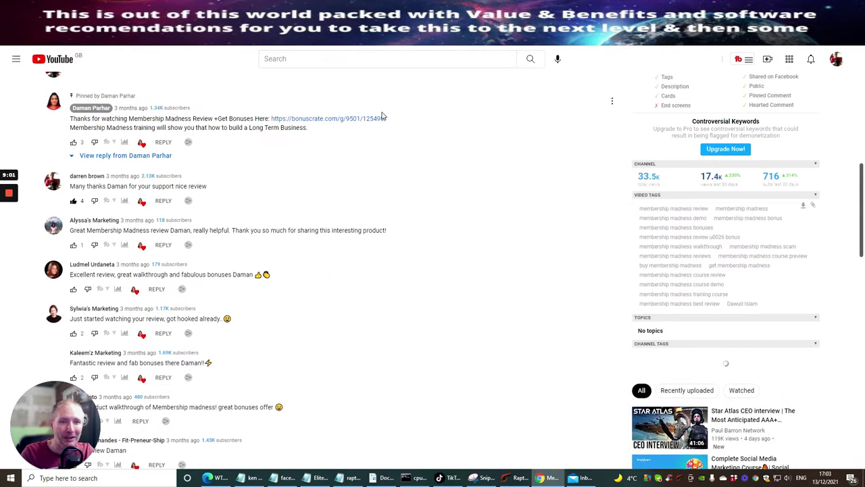
scroll(381, 115, up, 3)
scroll(380, 116, up, 6)
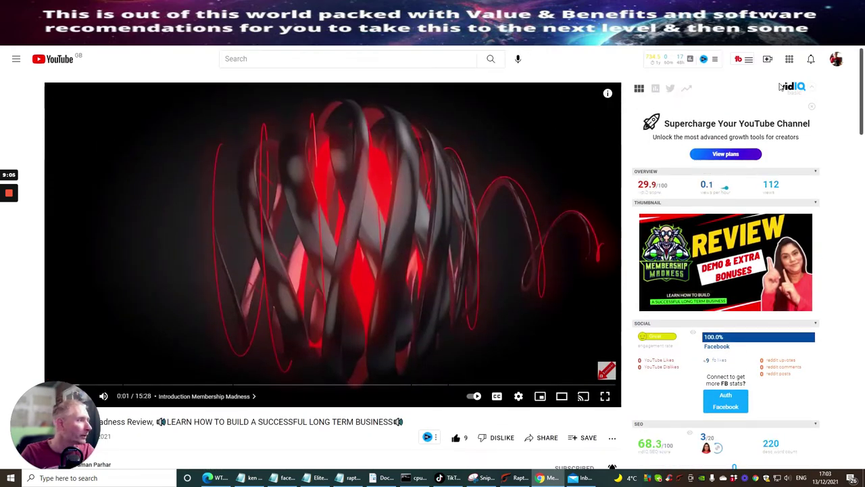
Go to the account's own YouTube channel, pause its featured Limitless Product Factory Review video, and open that video's page
click(837, 59)
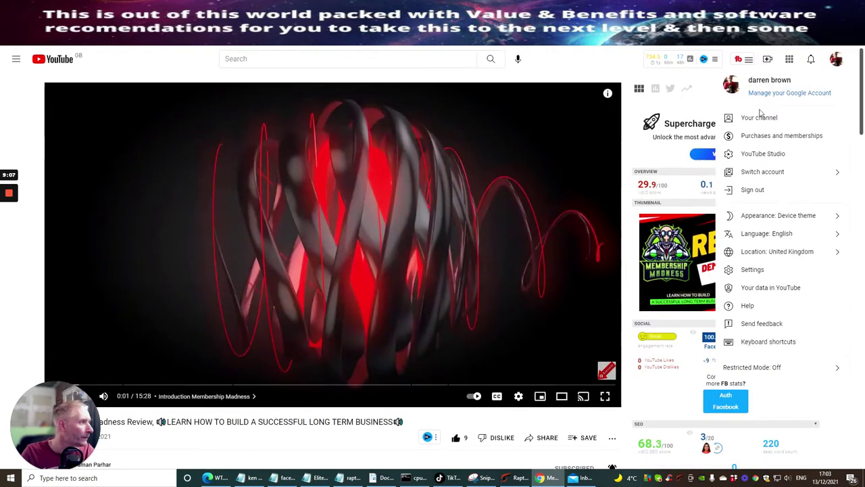
click(756, 118)
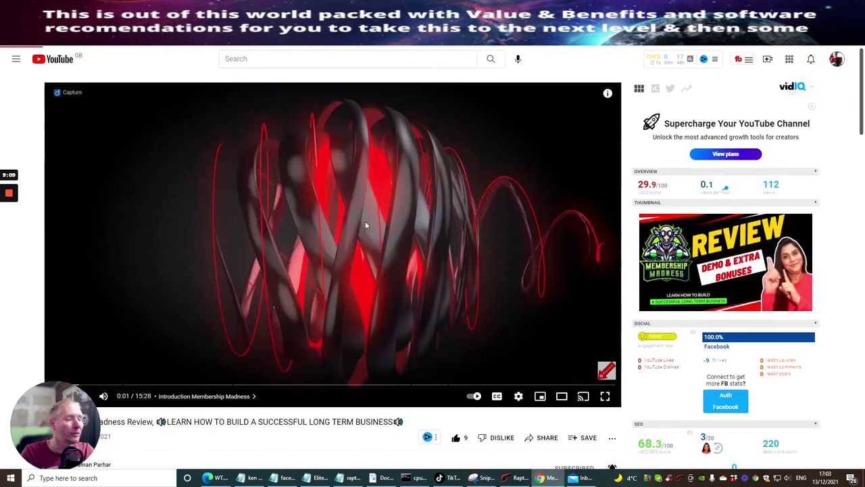
scroll(291, 335, down, 2)
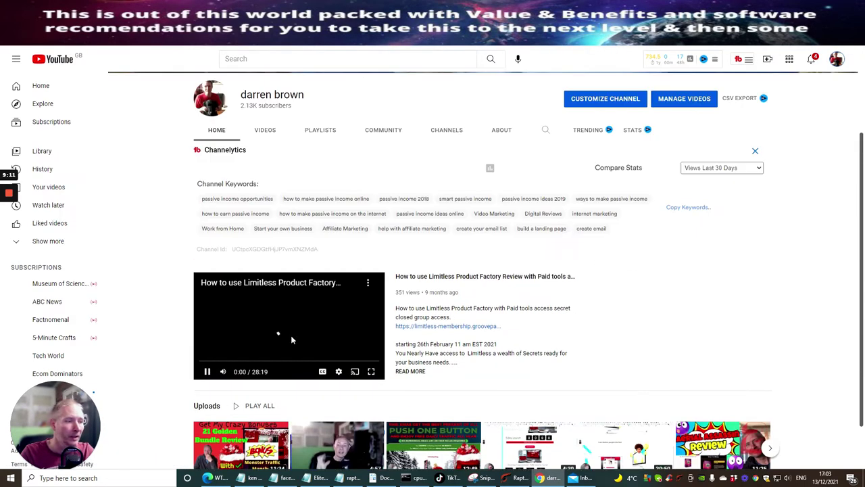
scroll(237, 325, down, 2)
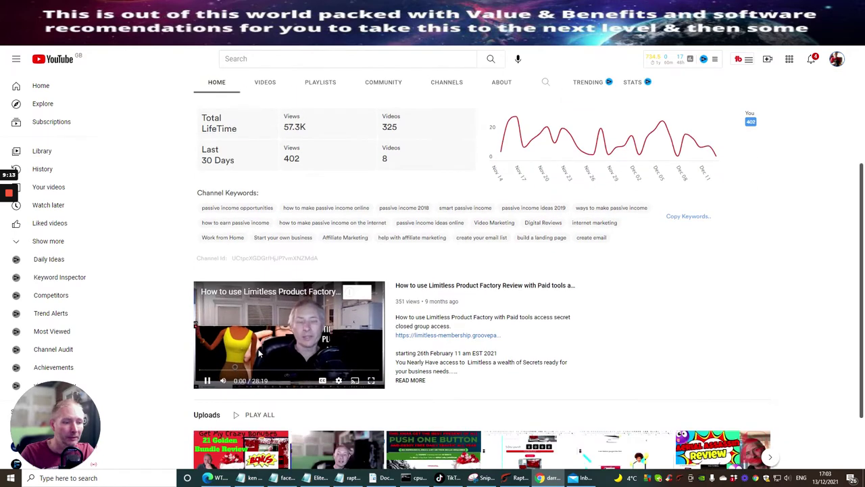
click(239, 310)
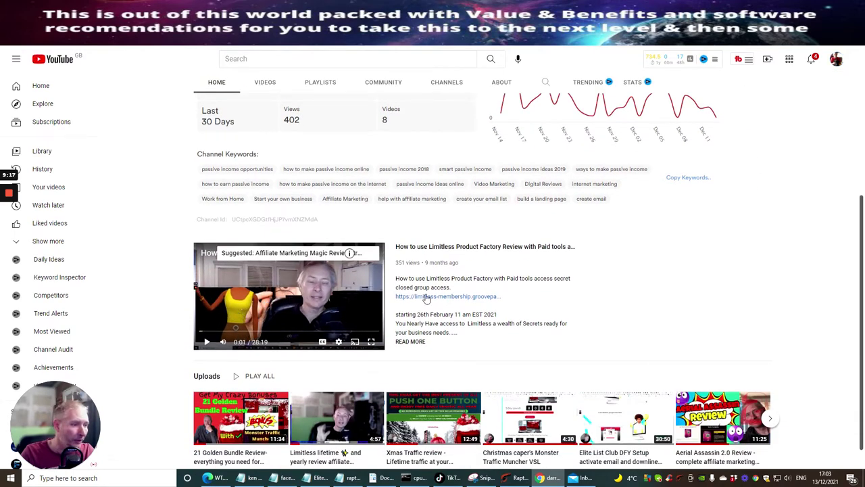
click(403, 344)
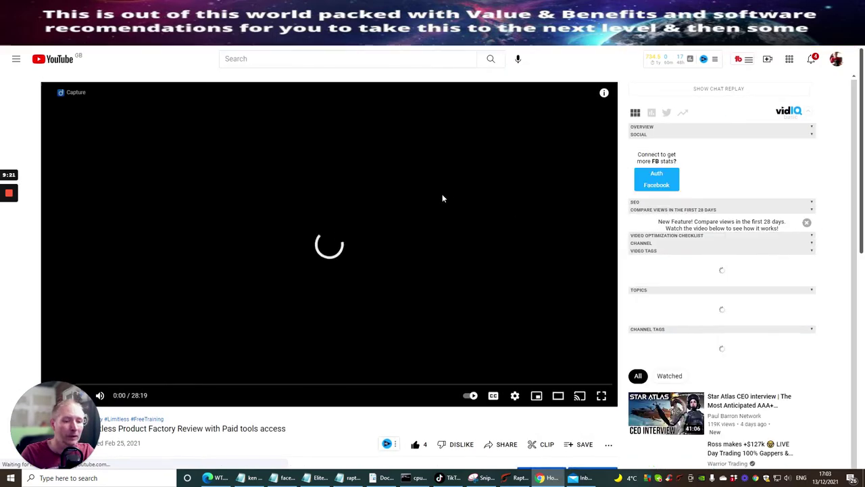
Expand the full description of the Limitless Product Factory Review video
scroll(430, 189, down, 3)
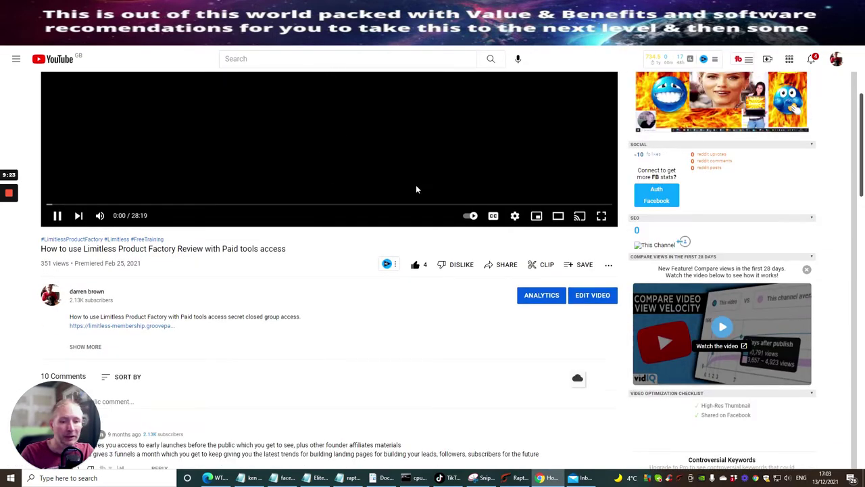
scroll(385, 203, up, 3)
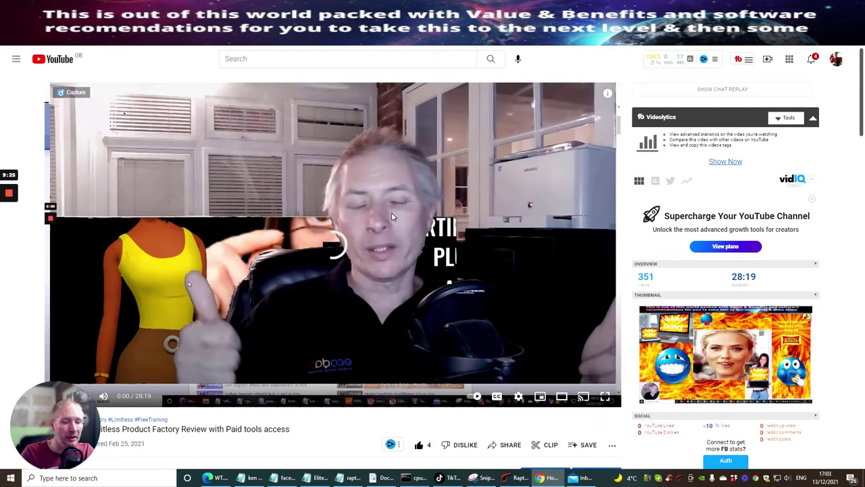
scroll(382, 214, down, 6)
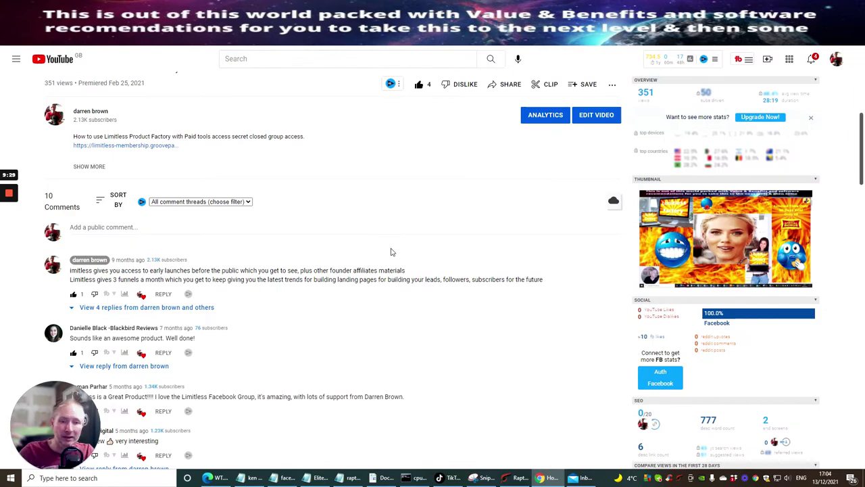
scroll(209, 195, up, 2)
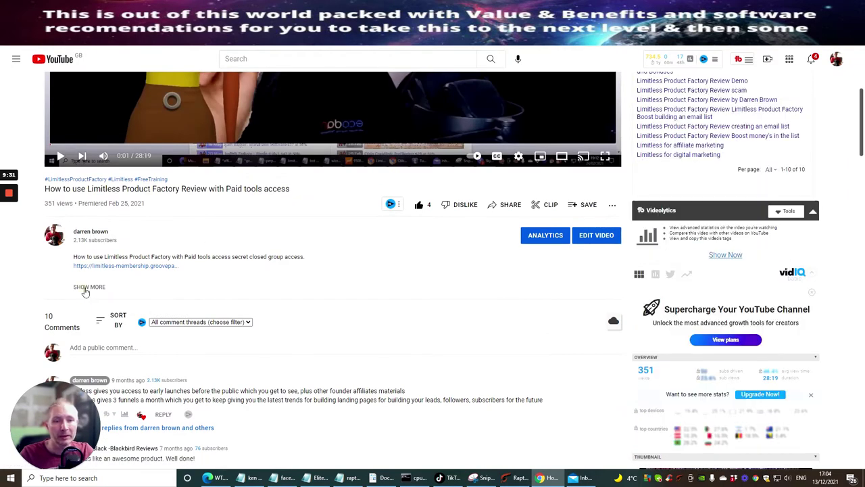
click(87, 287)
scroll(351, 300, down, 2)
scroll(363, 297, down, 1)
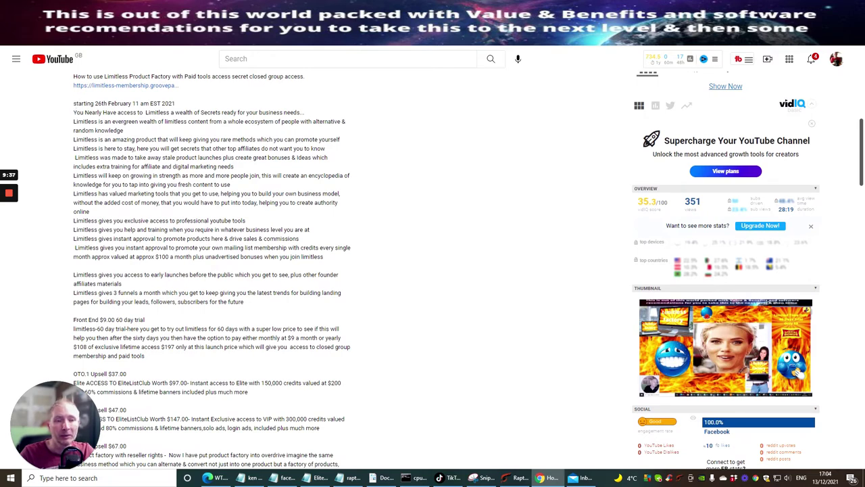
Copy the video description from "starting 26th February 11 am EST 2021" through the #FreeTraining hashtag
drag(73, 103, 408, 342)
scroll(405, 370, down, 4)
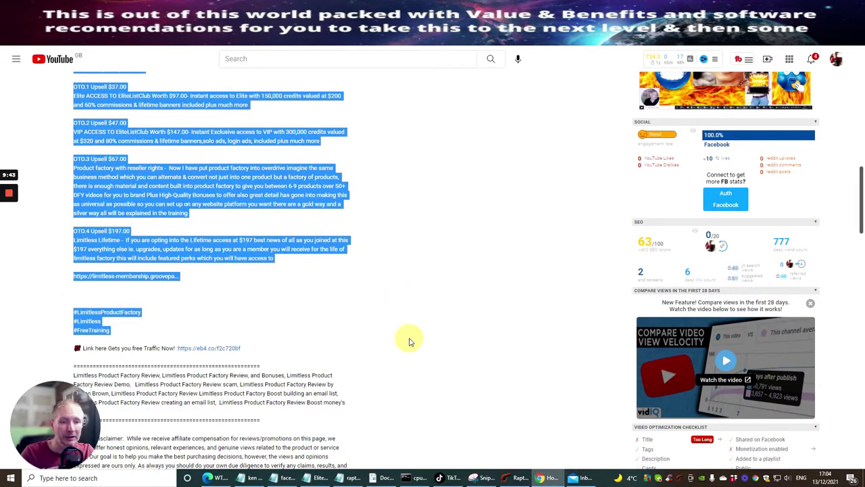
drag(408, 342, 389, 335)
right_click(86, 319)
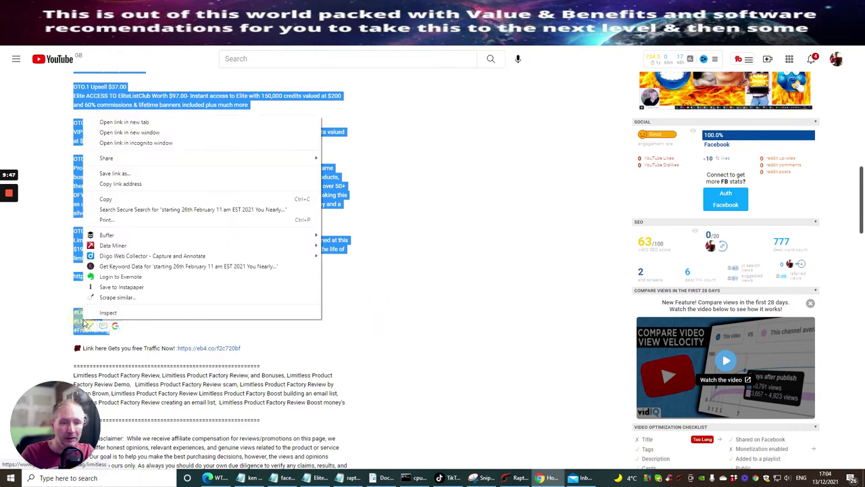
click(105, 199)
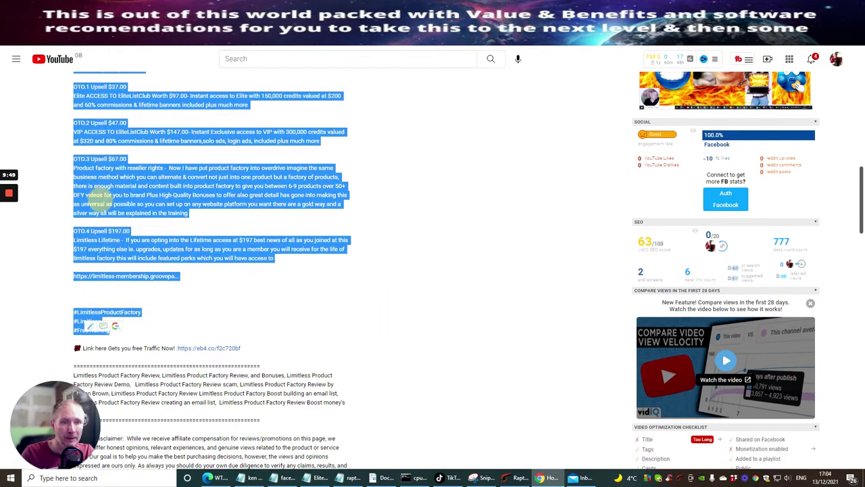
Switch to the WT.Social home feed in Edge and paste the copied description into the new post
key(ctrl+Tab)
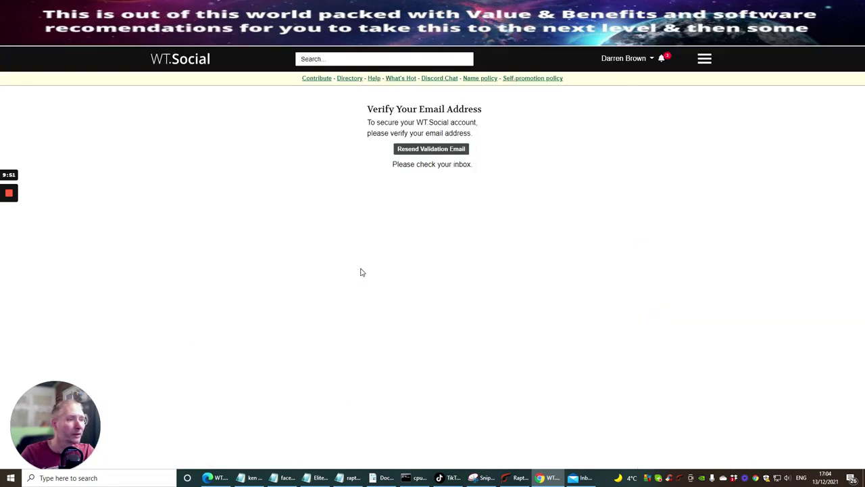
click(218, 477)
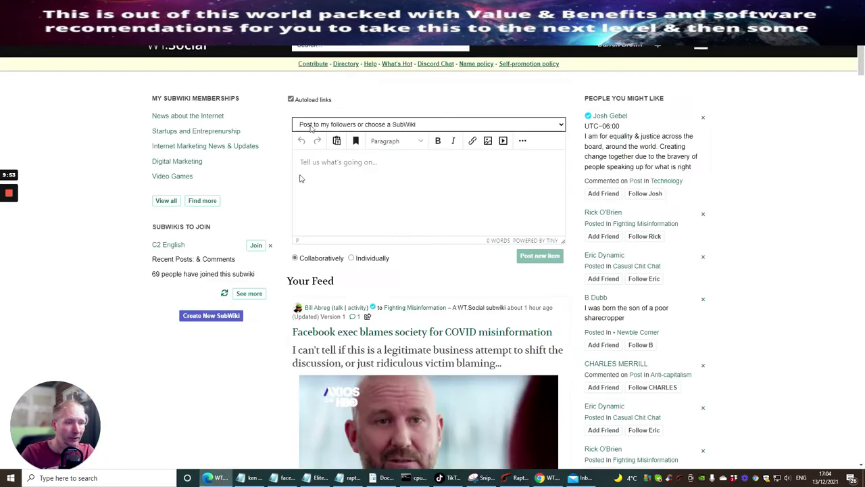
click(324, 168)
right_click(324, 168)
click(349, 250)
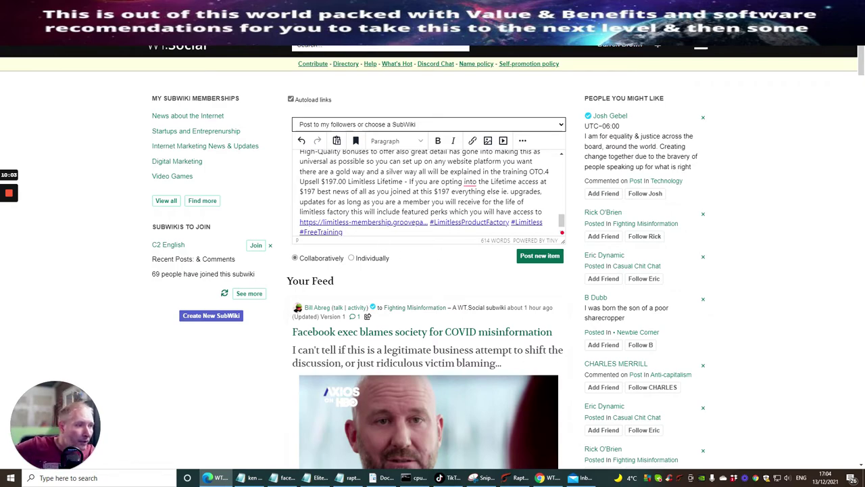
Enlarge the post editor's height to show more of the pasted description from its beginning
drag(560, 220, 560, 154)
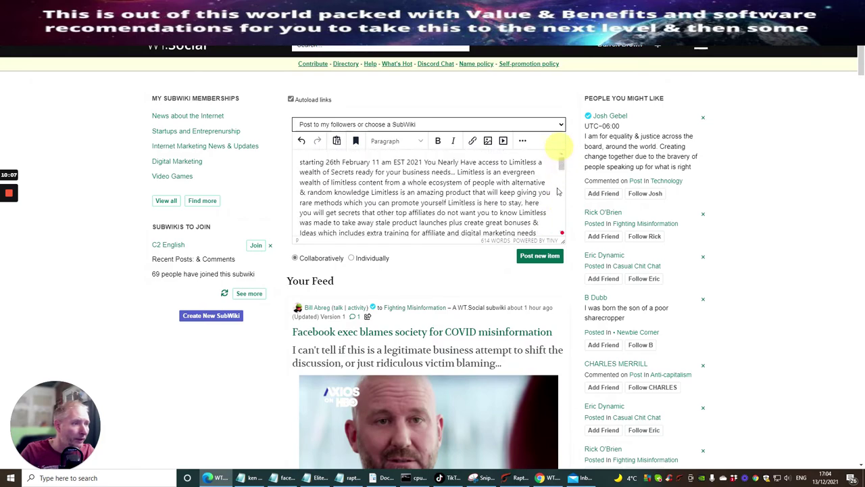
drag(563, 241, 564, 456)
scroll(491, 153, down, 2)
scroll(492, 152, up, 2)
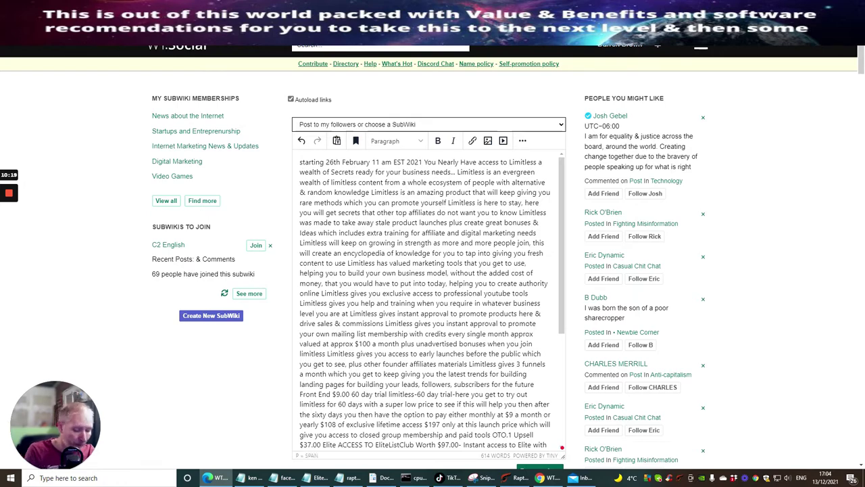
Delete the opening words "starting 26th February 11 am EST 2021" from the post
key(BackSpace)
key(BackSpace)
key(BackSpace)
key(BackSpace)
key(BackSpace)
key(BackSpace)
key(BackSpace)
key(BackSpace)
key(BackSpace)
key(BackSpace)
key(BackSpace)
key(BackSpace)
key(BackSpace)
key(BackSpace)
key(BackSpace)
key(BackSpace)
key(BackSpace)
key(BackSpace)
key(BackSpace)
key(BackSpace)
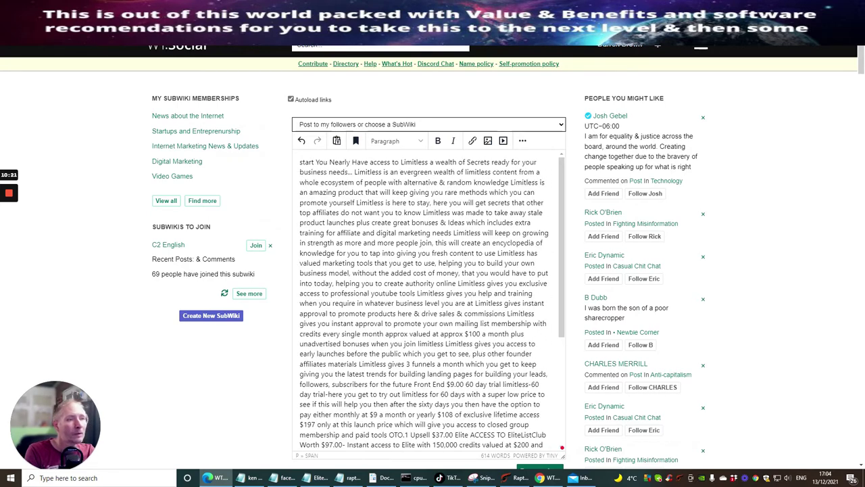
key(BackSpace)
key(BackSpace)
key(BackSpace)
key(BackSpace)
key(BackSpace)
key(BackSpace)
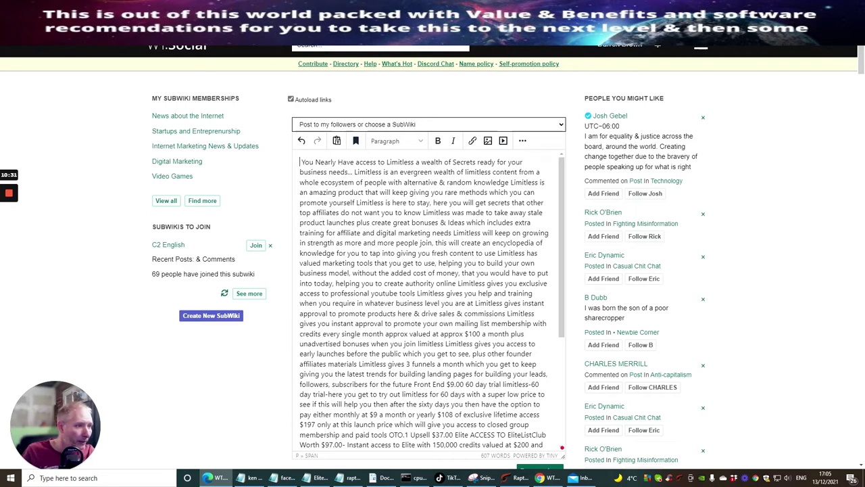
Insert blank-line paragraph breaks before "Front End $9.00" and before "OTO.1 Upsell $37.00" in the post
scroll(432, 298, down, 3)
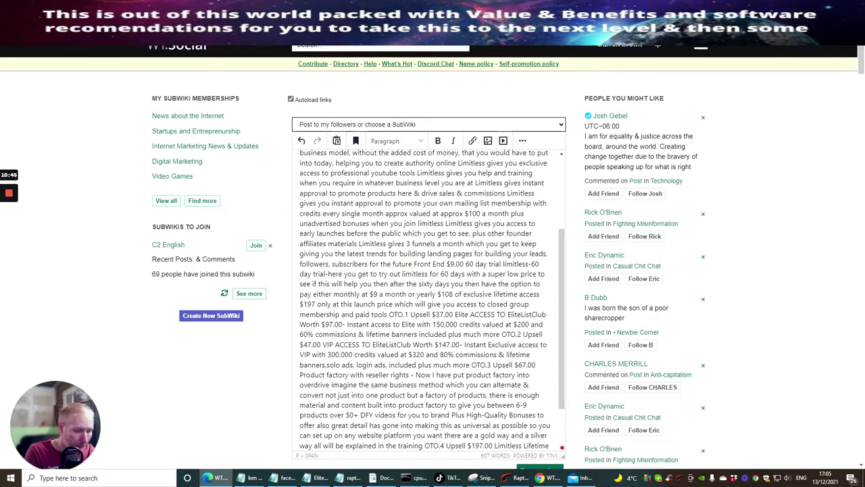
click(433, 263)
key(Return)
key(Return)
scroll(428, 314, down, 3)
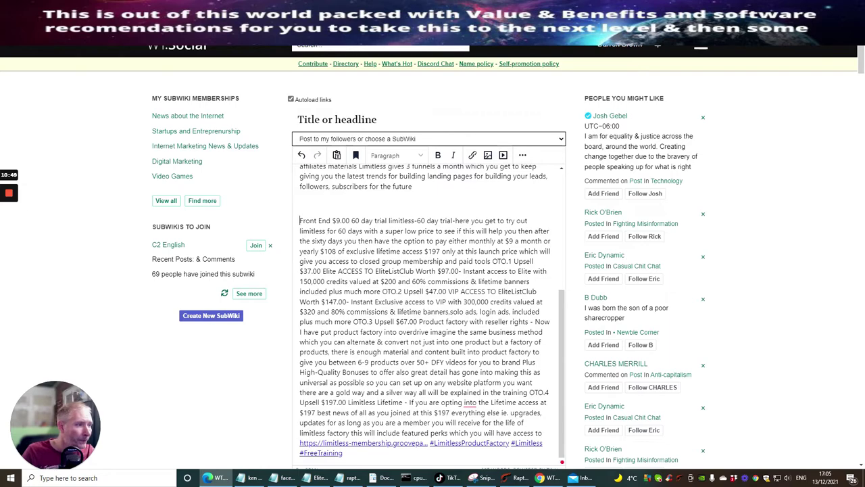
click(492, 261)
key(Return)
key(Return)
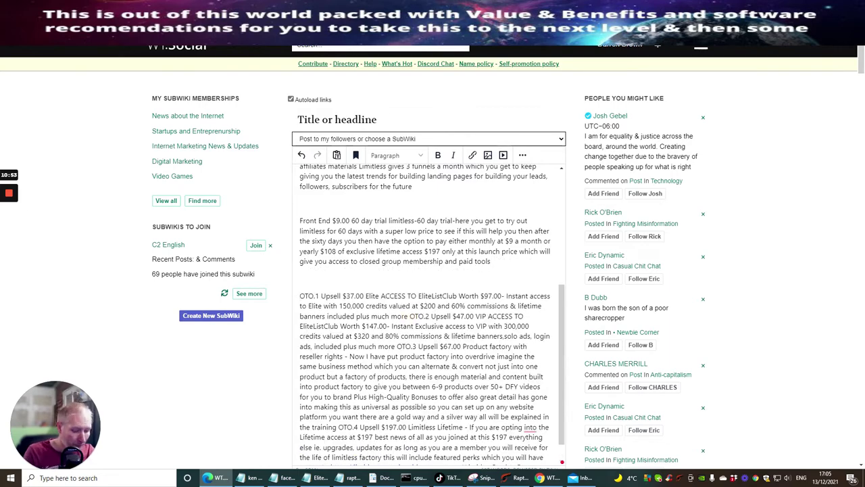
Insert blank-line paragraph breaks before the OTO.2, OTO.3 and OTO.4 upsell sections of the post
key(Return)
key(Return)
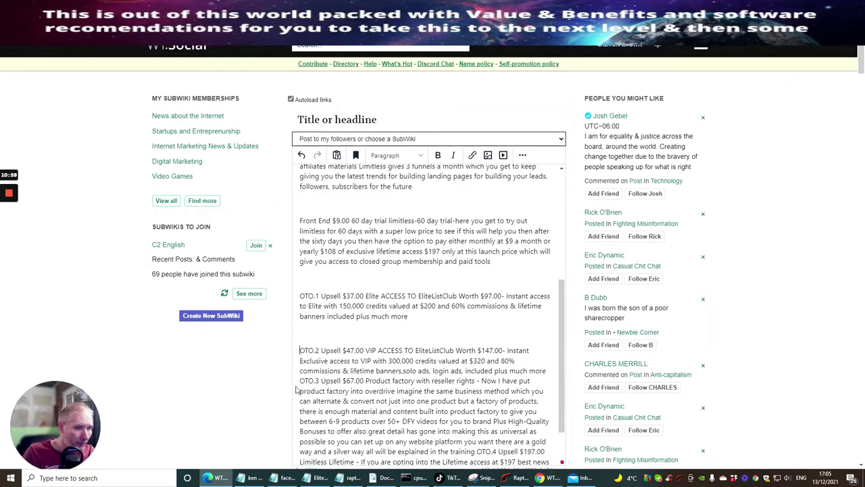
key(Return)
key(Return)
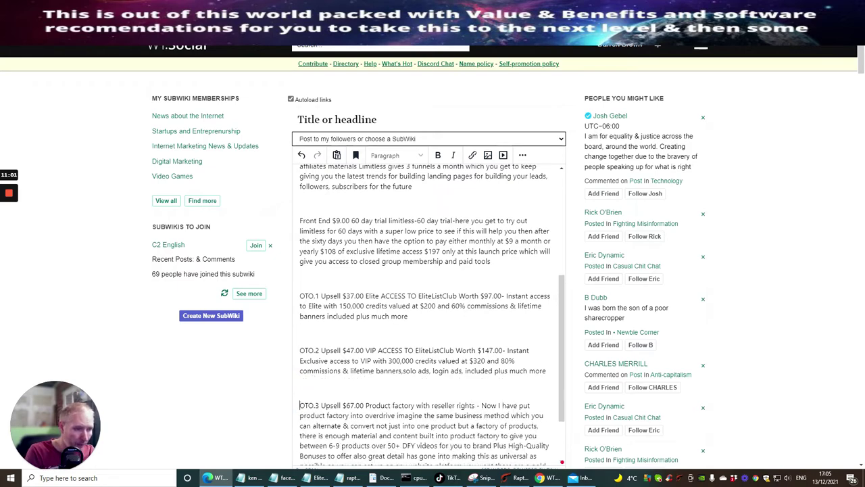
scroll(432, 314, down, 1)
scroll(394, 404, down, 1)
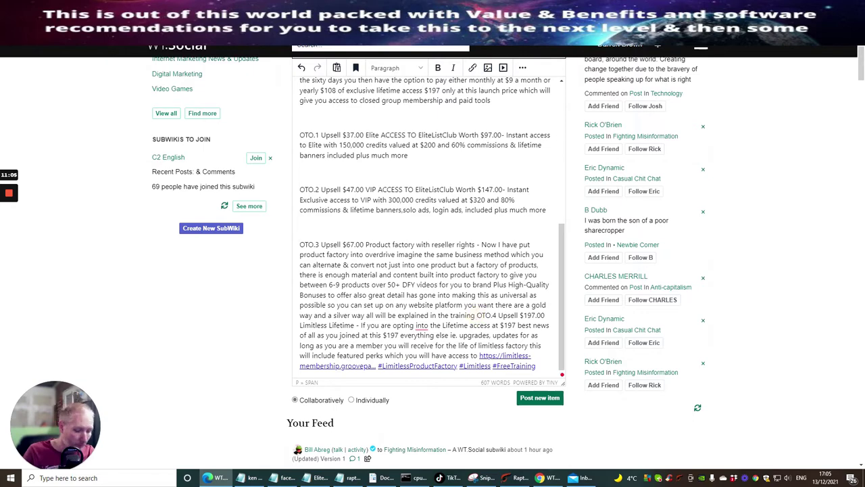
key(Return)
key(Return)
scroll(378, 352, down, 1)
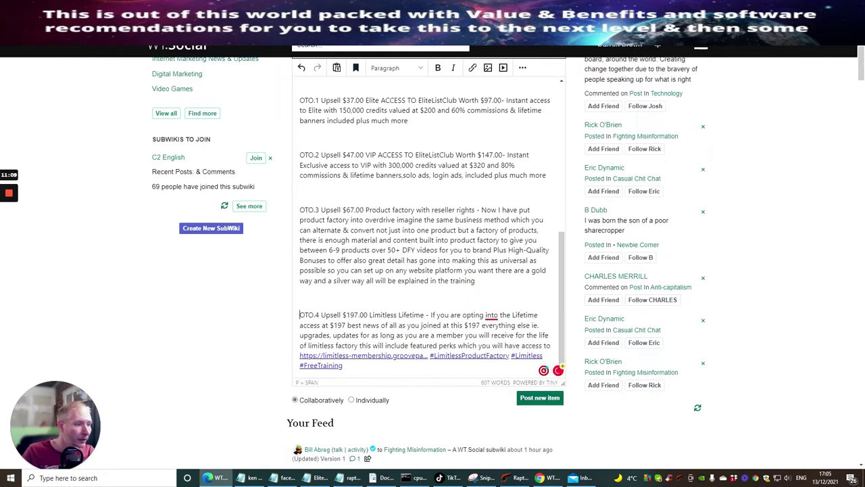
Add the line "Join my membership free here" at the start of the post, separated from the opening paragraph by blank space
drag(561, 295, 561, 92)
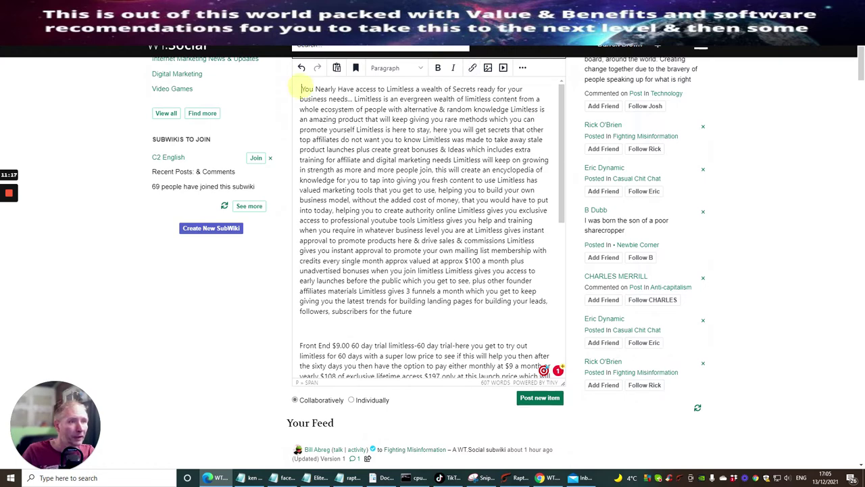
click(301, 88)
key(Delete)
key(Return)
key(Return)
click(302, 88)
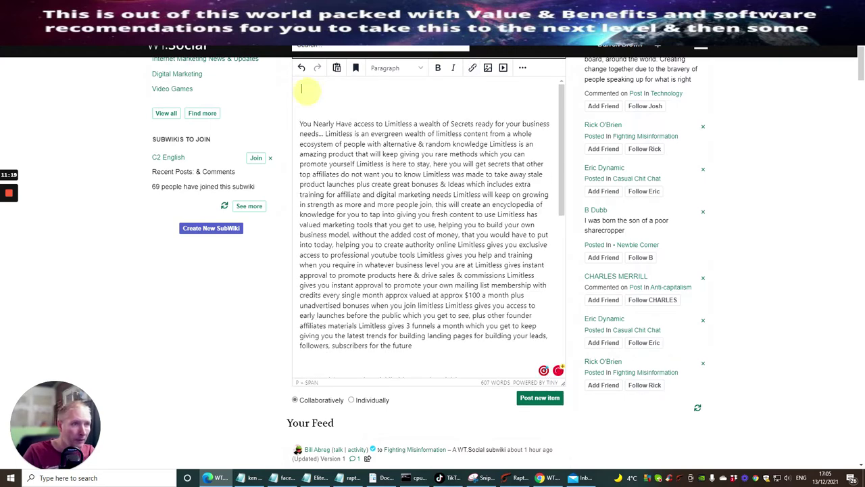
text(Join my memb)
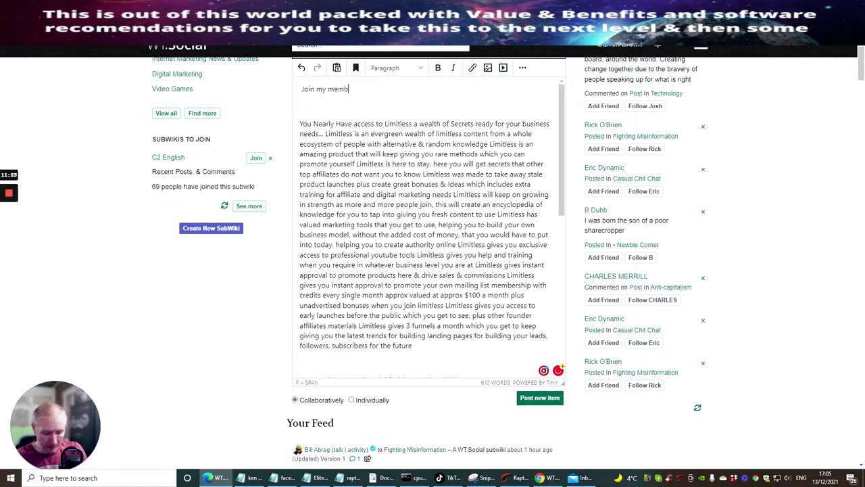
text(ership f)
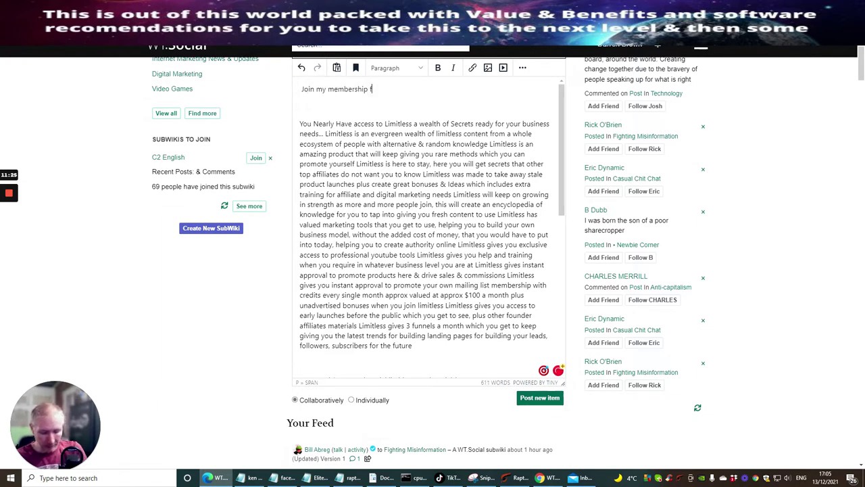
text(ree her)
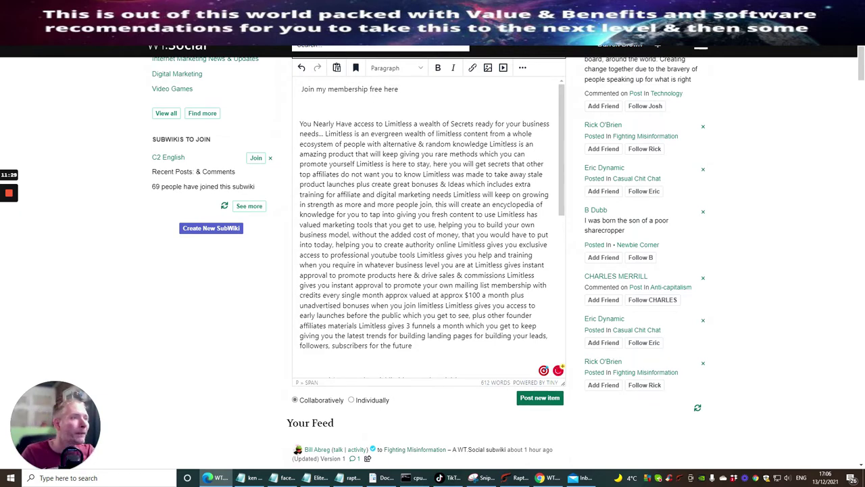
text(e)
Start a link on the "Join my membership free here" text, and copy the Limitless Product Factory Facebook group's address in Chrome
drag(399, 88, 299, 89)
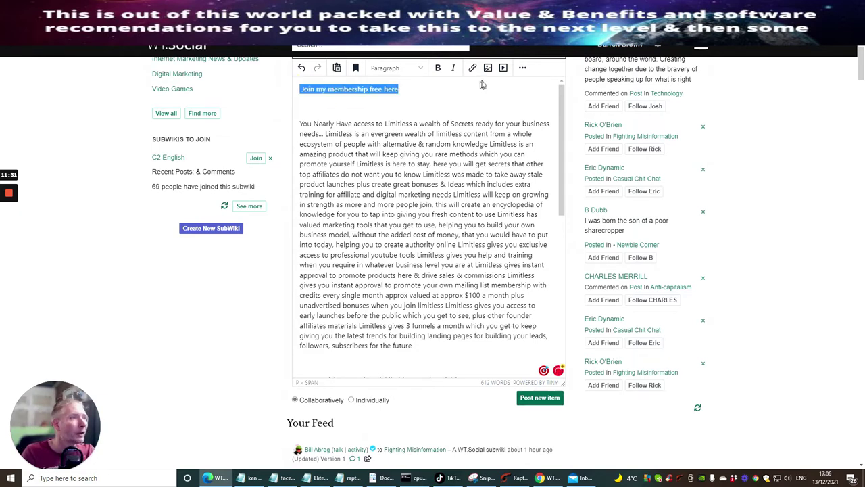
click(474, 72)
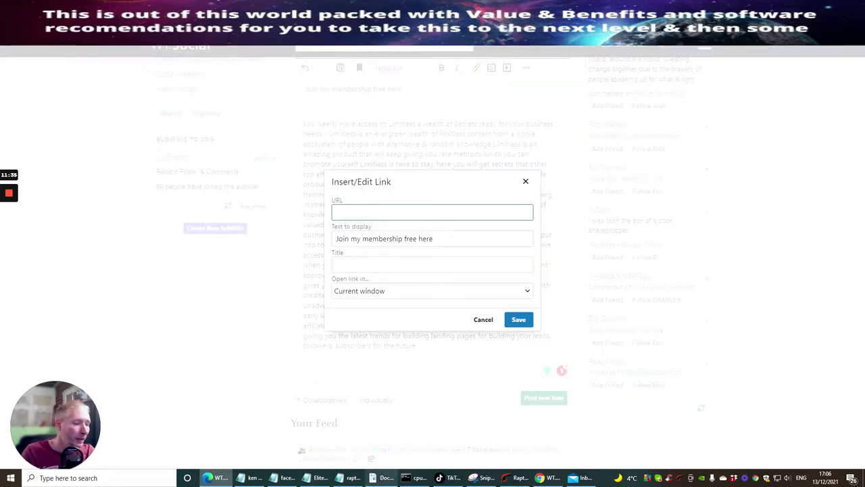
click(540, 479)
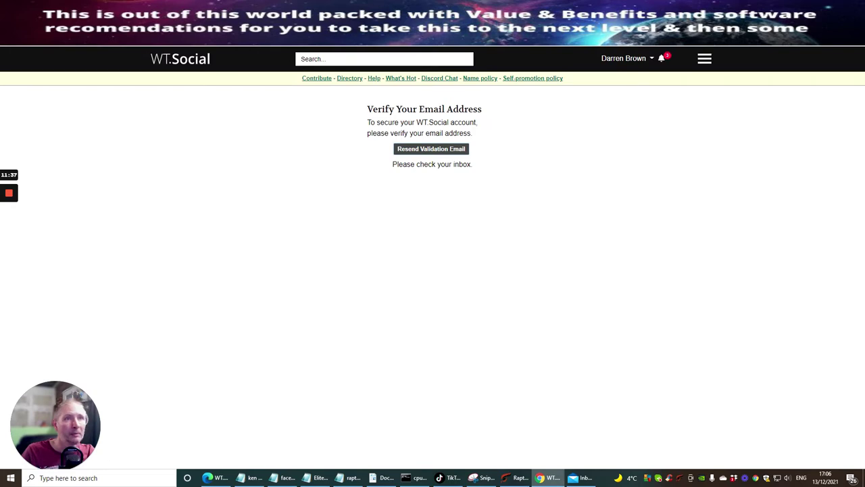
key(ctrl+Tab)
right_click(146, 41)
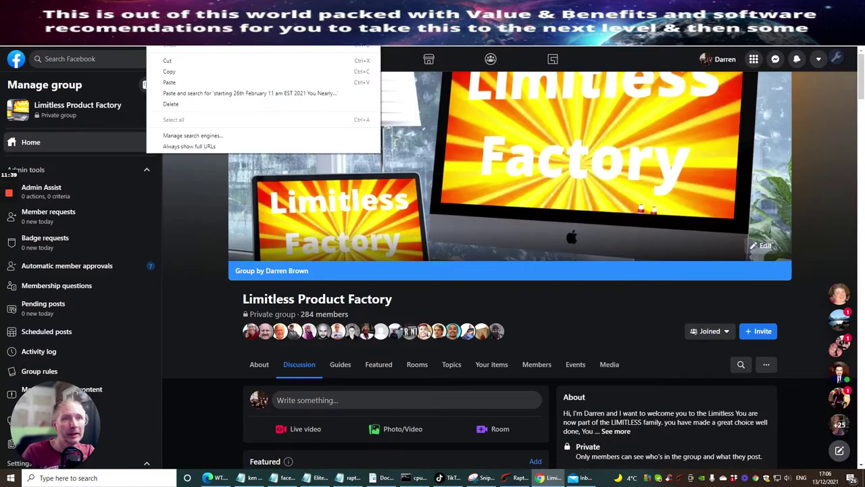
click(161, 62)
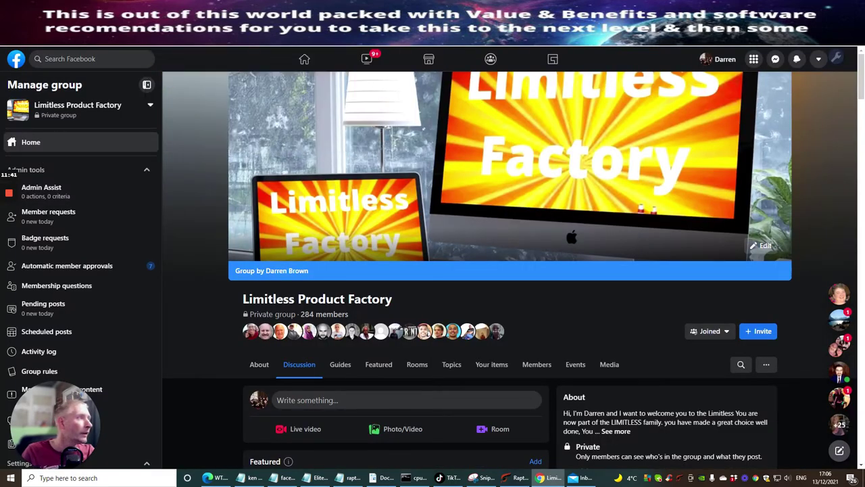
key(ctrl+Tab)
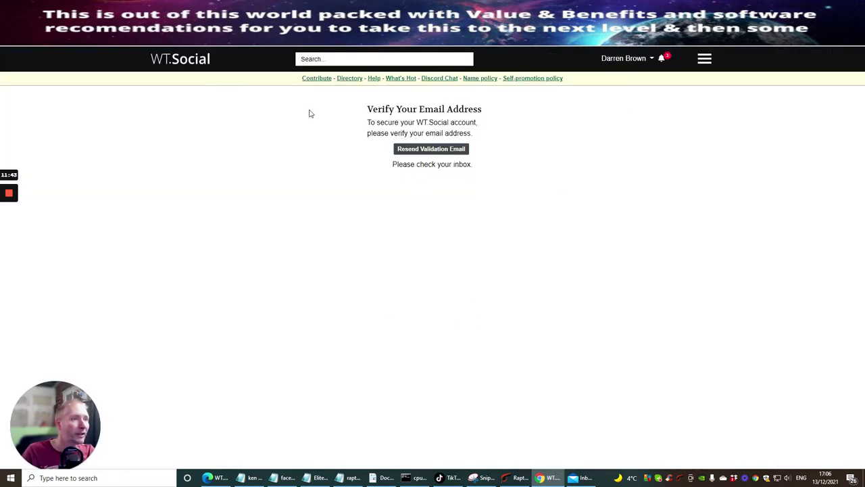
click(210, 480)
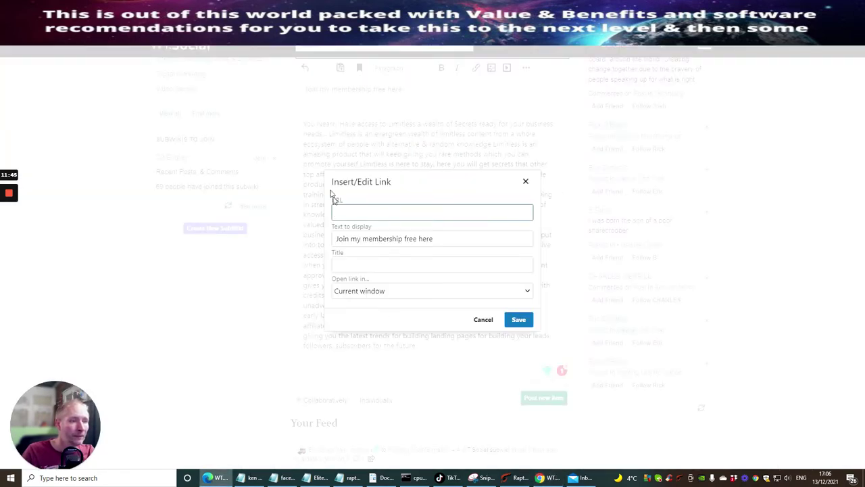
click(343, 212)
right_click(343, 212)
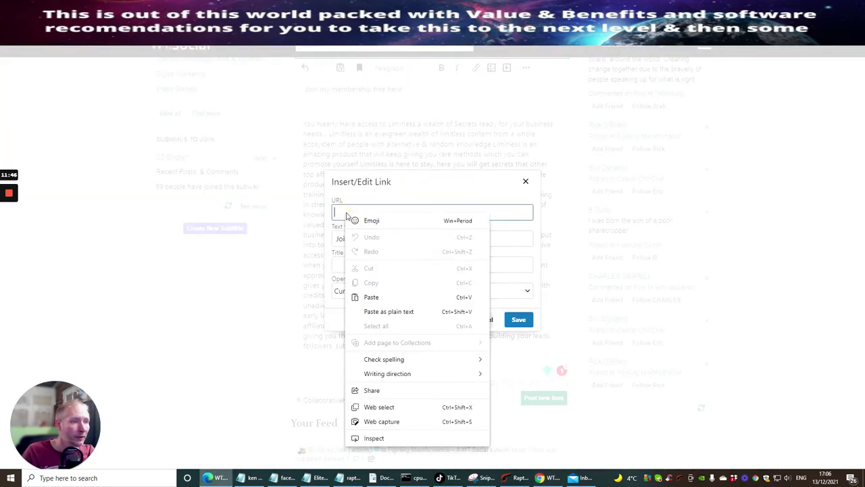
click(367, 296)
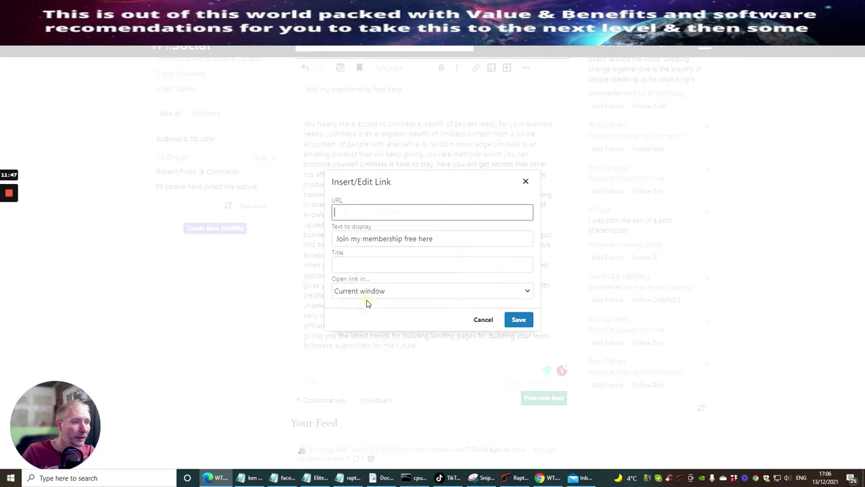
click(521, 195)
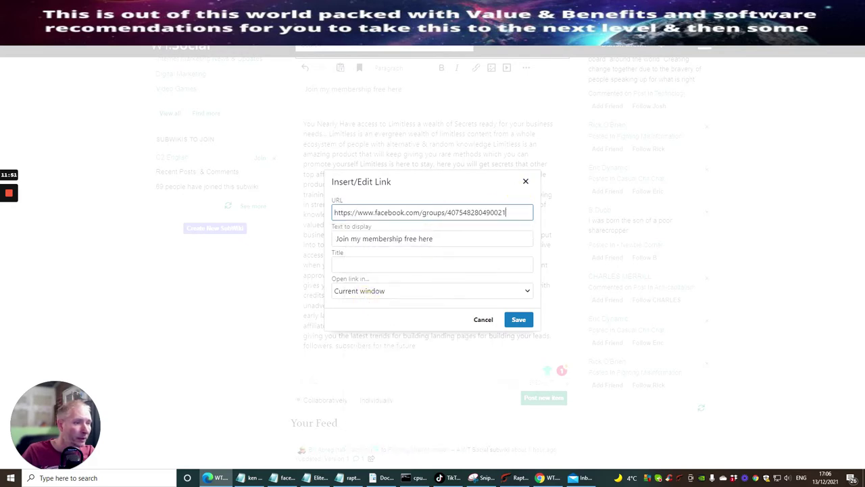
click(518, 319)
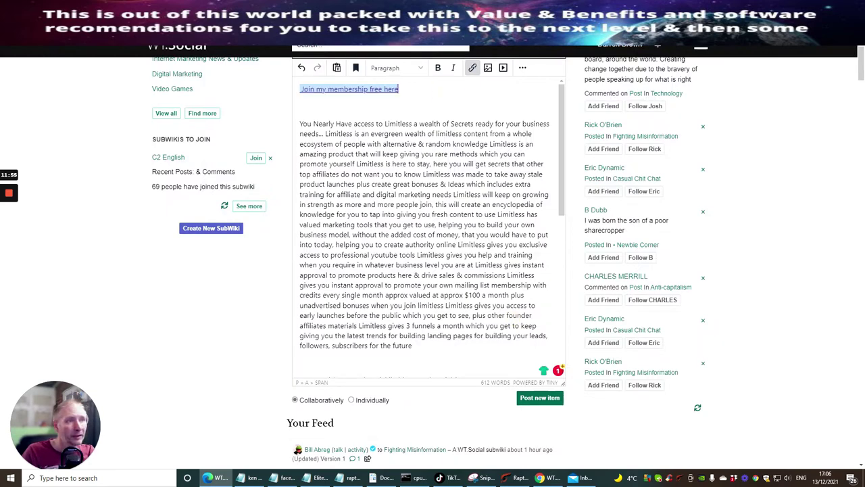
Review the whole post from the membership link through the front-end offer and the four OTO upsell sections
scroll(429, 230, down, 3)
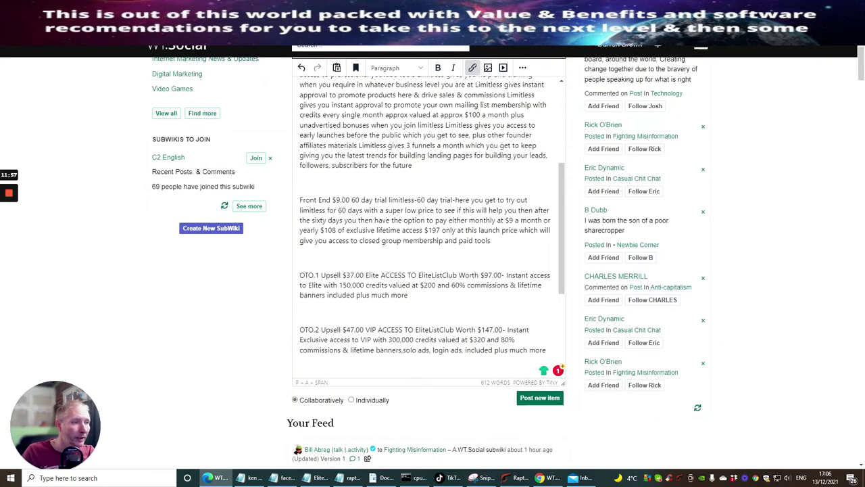
scroll(429, 229, up, 3)
scroll(429, 230, down, 3)
scroll(429, 229, down, 2)
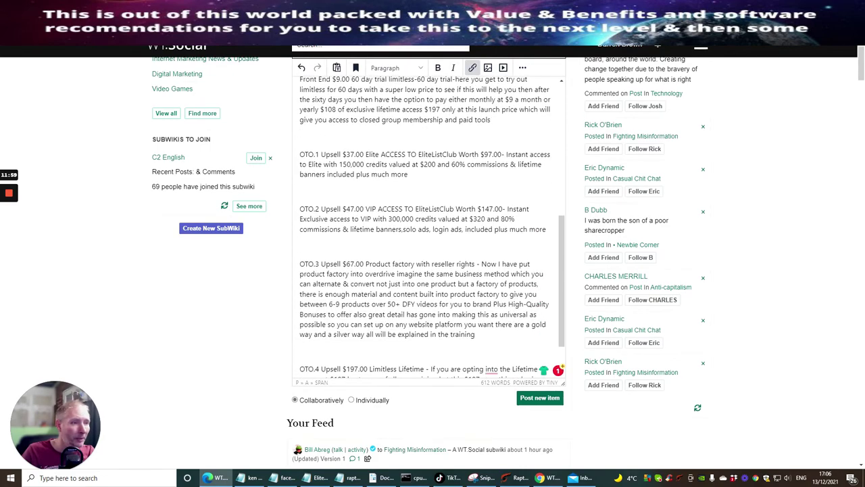
scroll(429, 230, down, 2)
scroll(429, 229, up, 2)
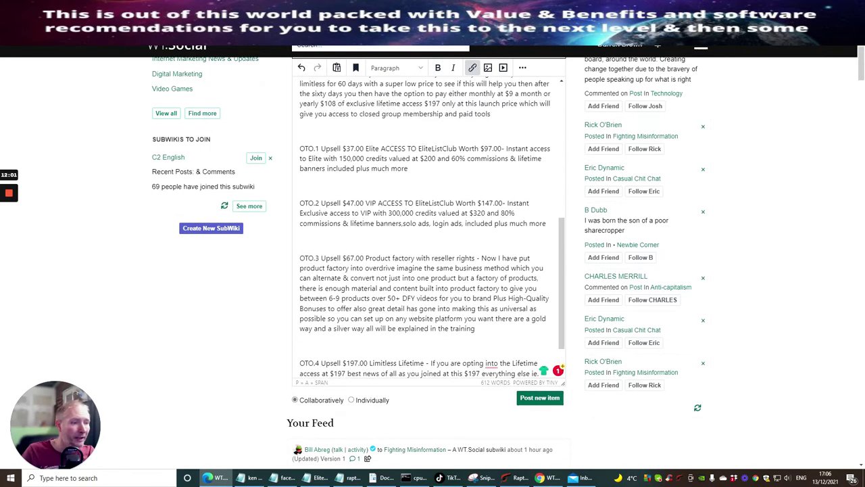
scroll(430, 230, down, 2)
scroll(429, 230, up, 3)
scroll(429, 229, up, 5)
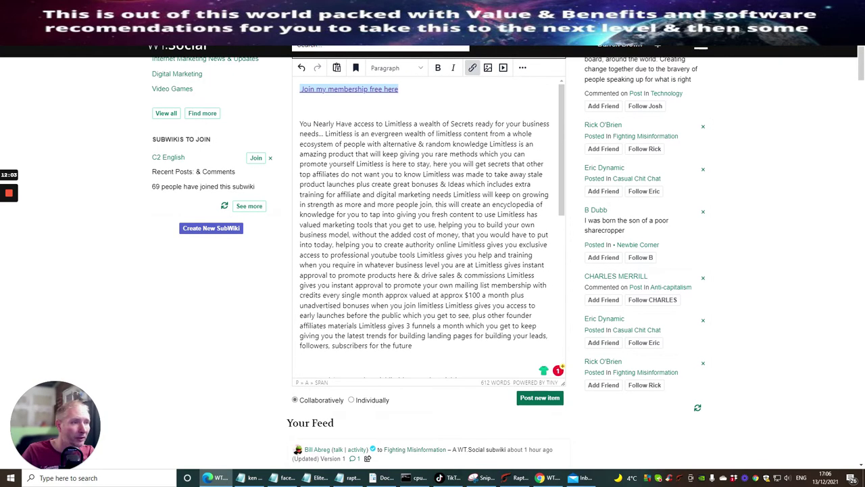
scroll(429, 230, down, 6)
scroll(429, 230, up, 10)
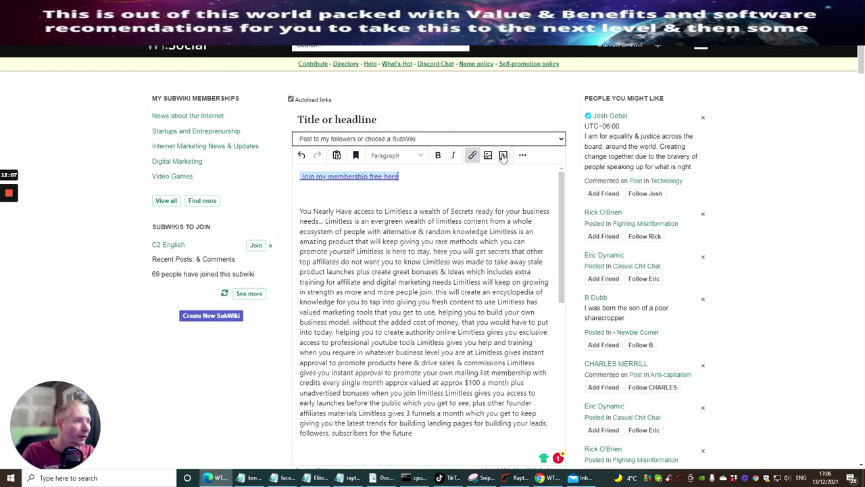
click(504, 156)
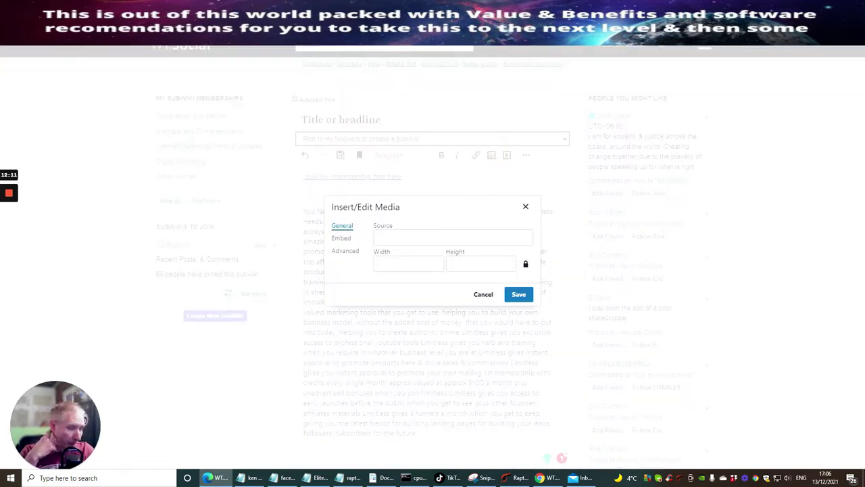
click(452, 236)
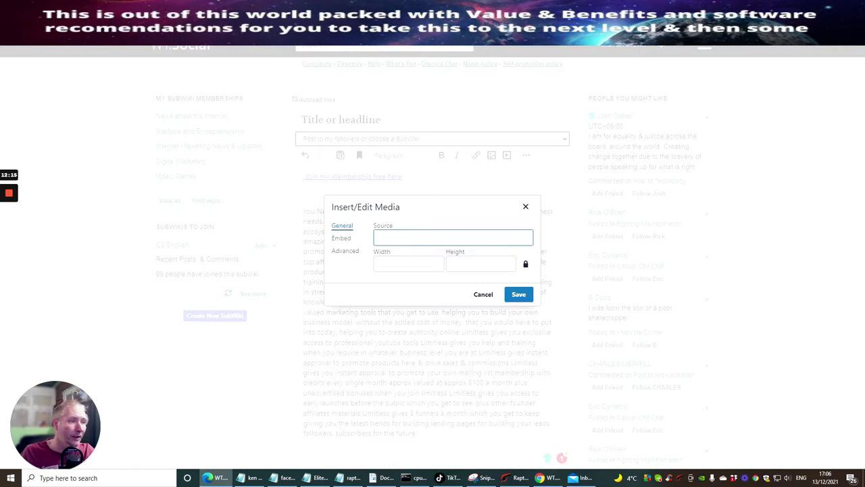
click(482, 294)
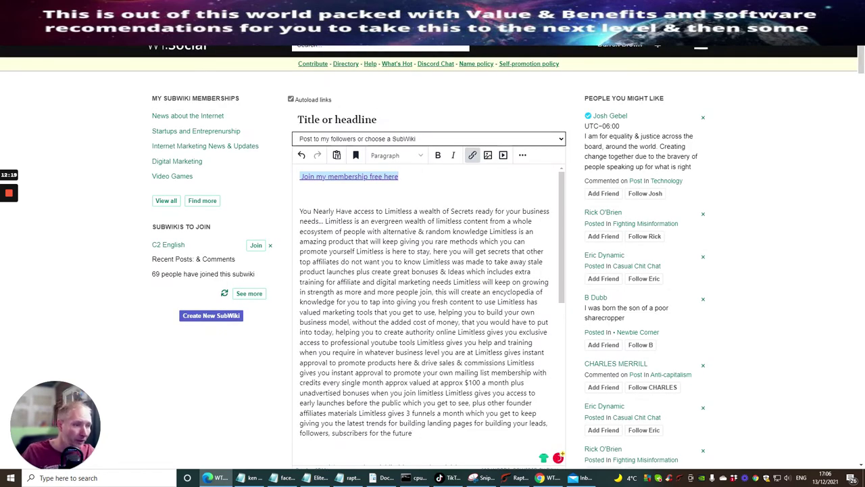
Add a new empty line at the end of the post, after the #FreeTraining hashtag
scroll(426, 311, down, 5)
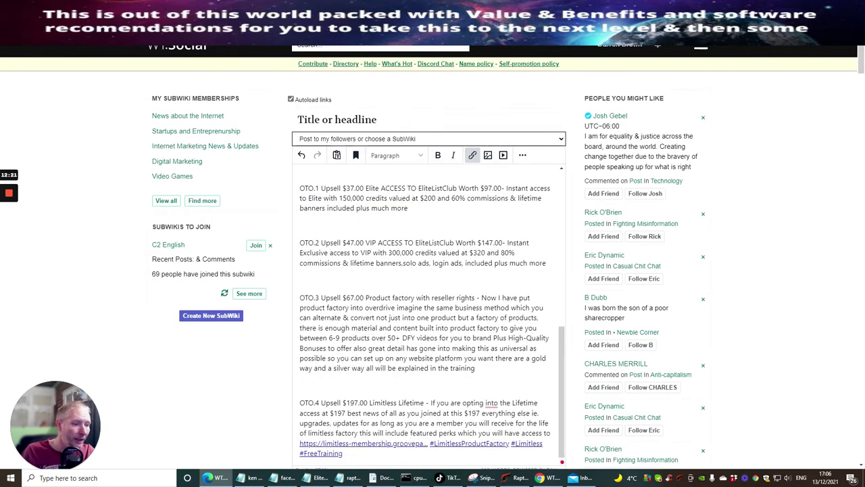
key(End)
key(Return)
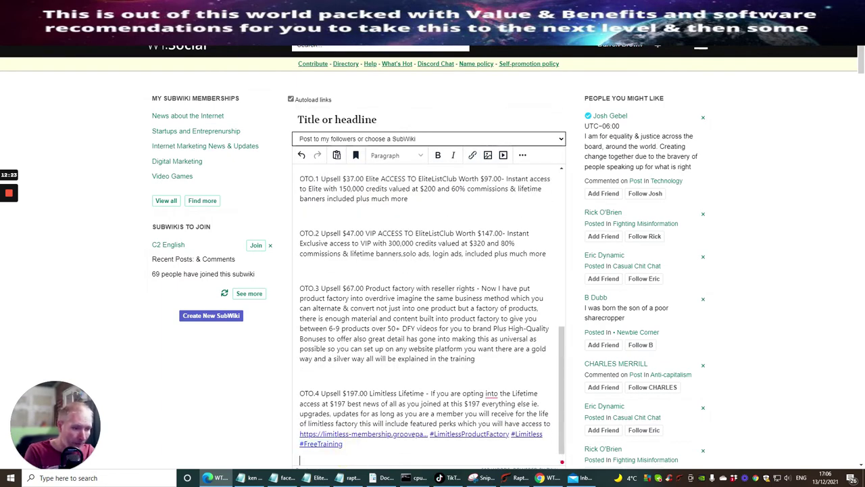
Switch to Chrome and copy the share link of the YouTube video "How to use Limitless Product Factory Review with Paid tools access"
click(549, 478)
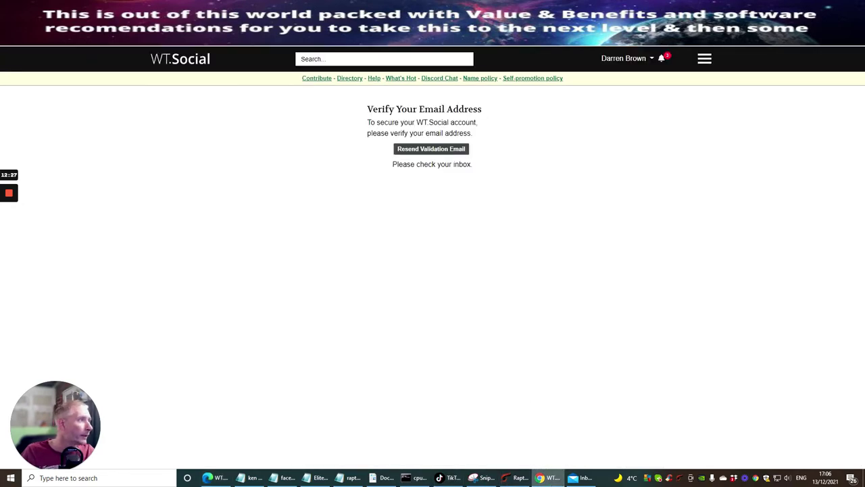
key(ctrl+Tab)
scroll(368, 209, up, 8)
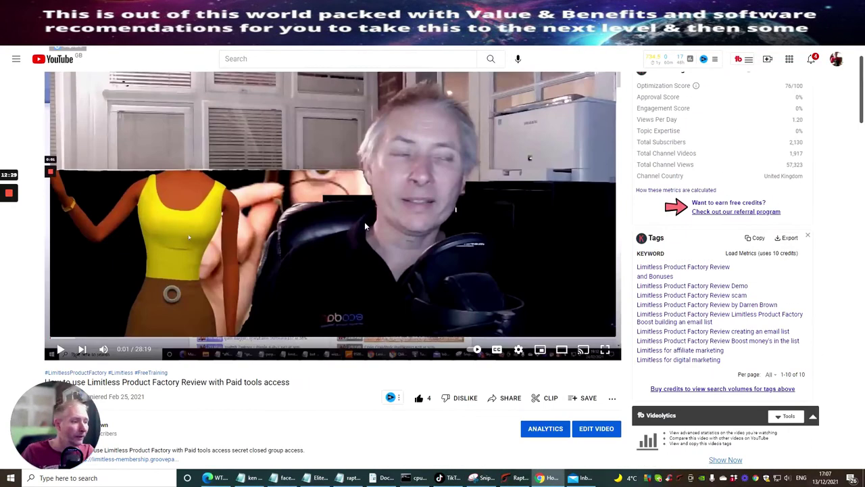
scroll(364, 227, down, 2)
click(510, 278)
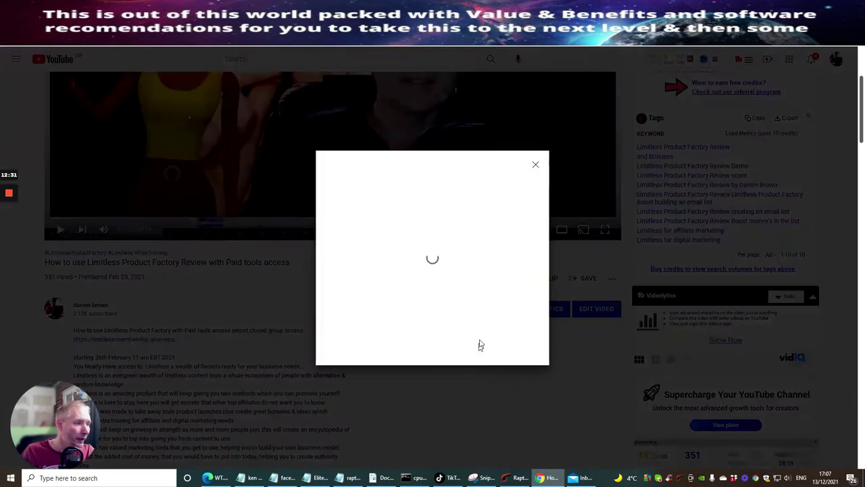
click(517, 311)
key(ctrl+c)
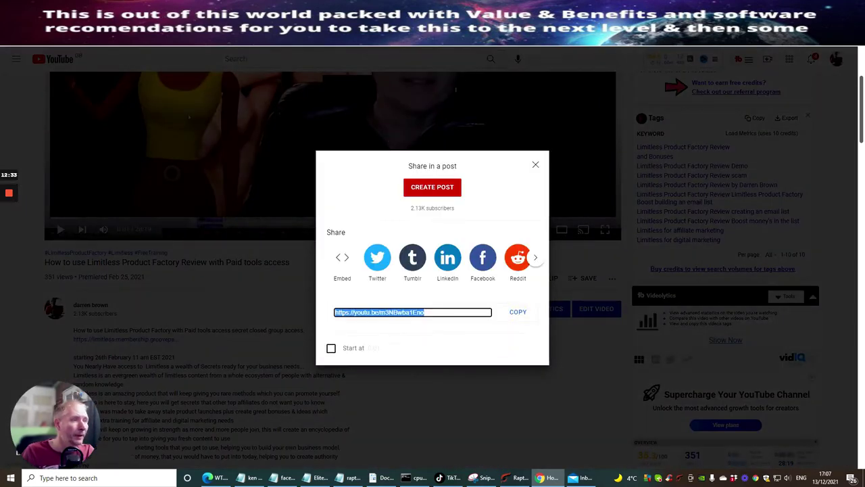
Return to WT.Social in Edge and paste the YouTube share link on the last line of the post
click(214, 475)
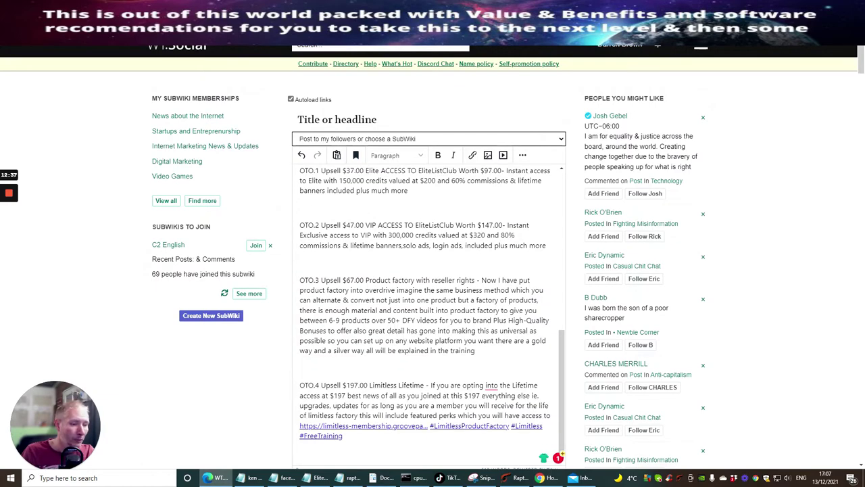
right_click(310, 454)
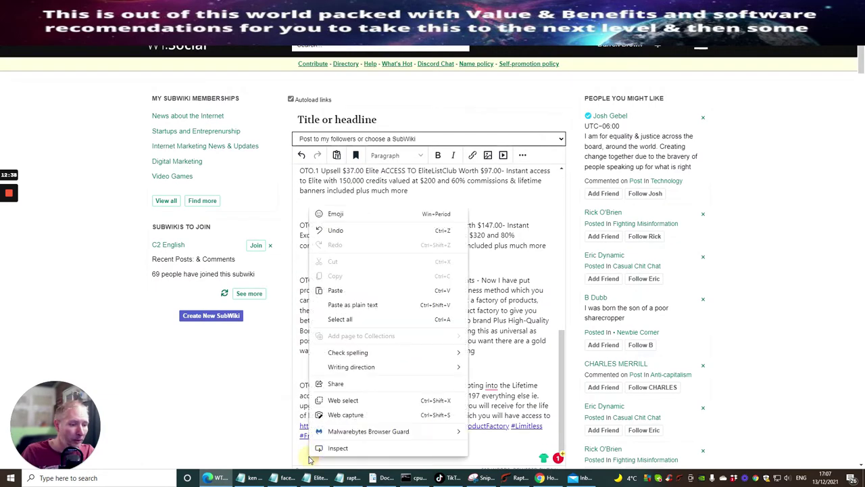
click(336, 290)
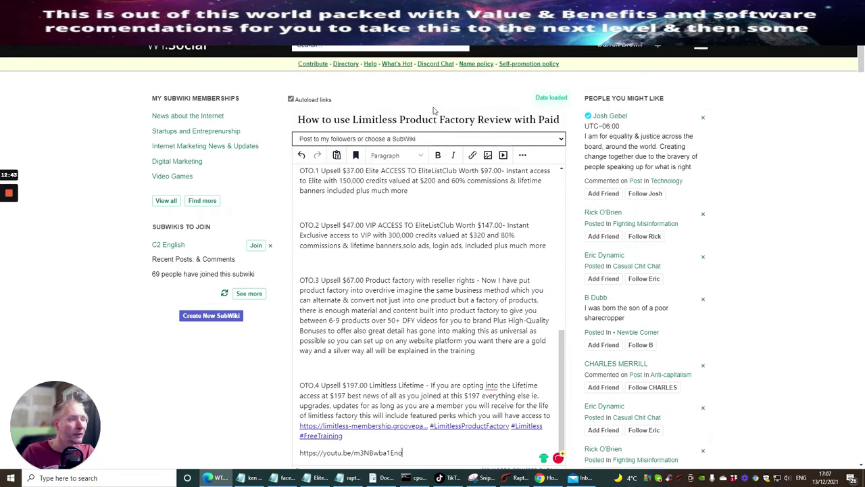
Delete the pasted YouTube link from the end of the post and remove its video preview
scroll(583, 144, down, 5)
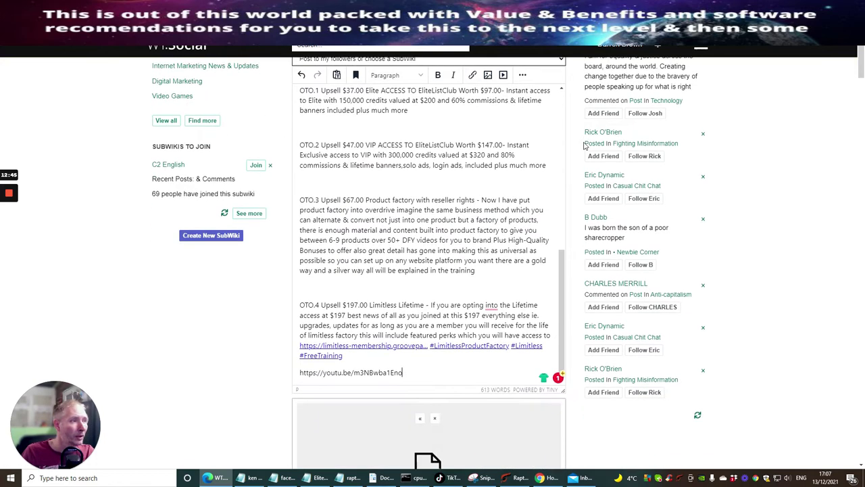
scroll(581, 148, up, 2)
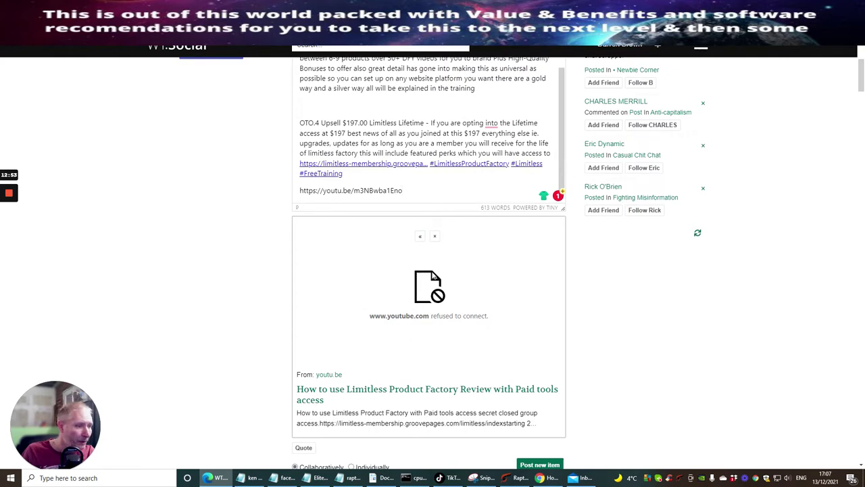
drag(402, 190, 299, 190)
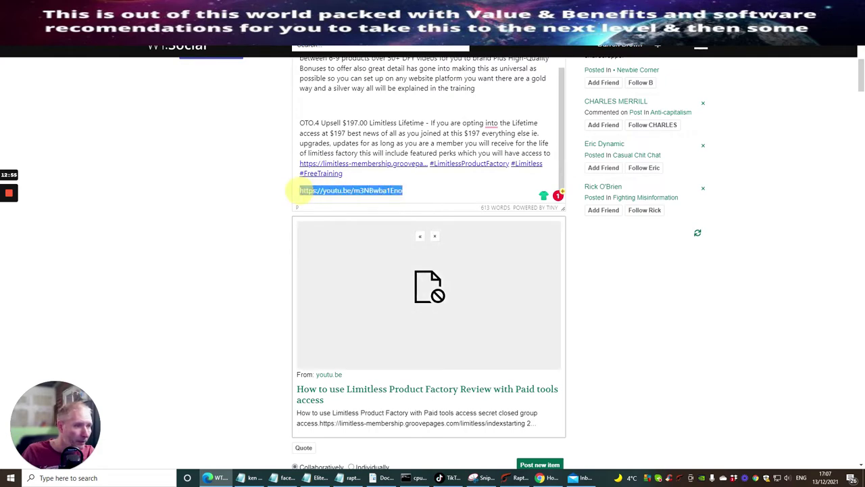
key(BackSpace)
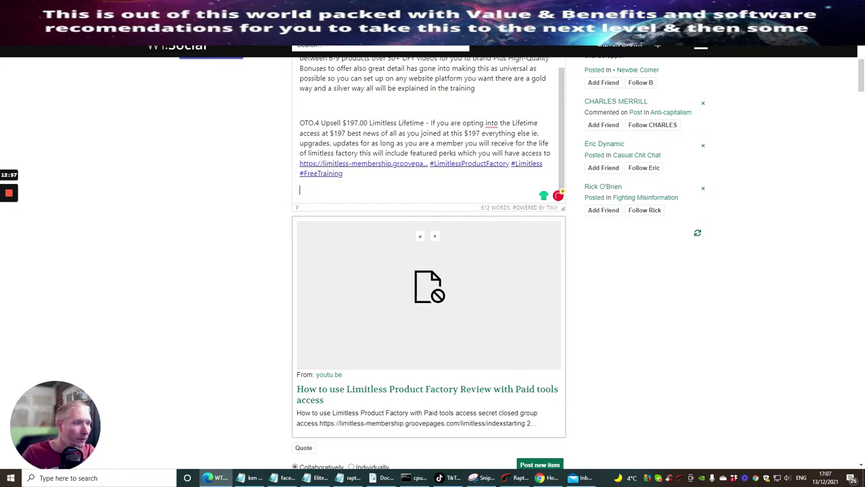
click(435, 236)
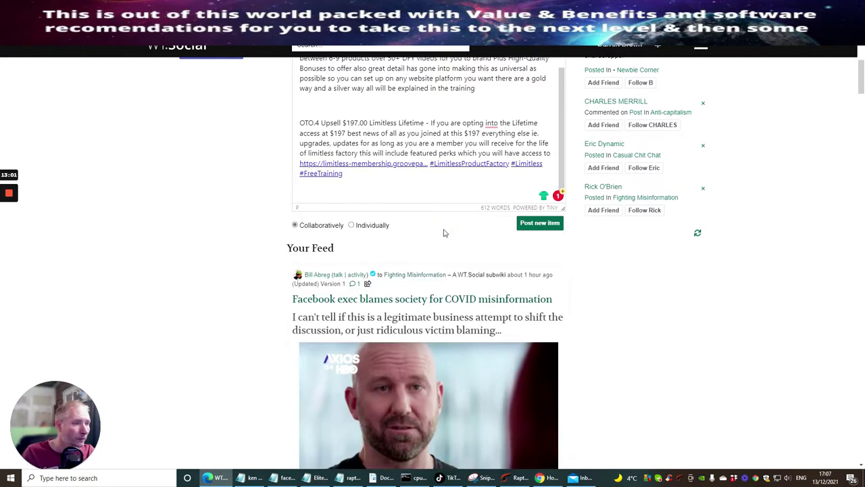
click(310, 186)
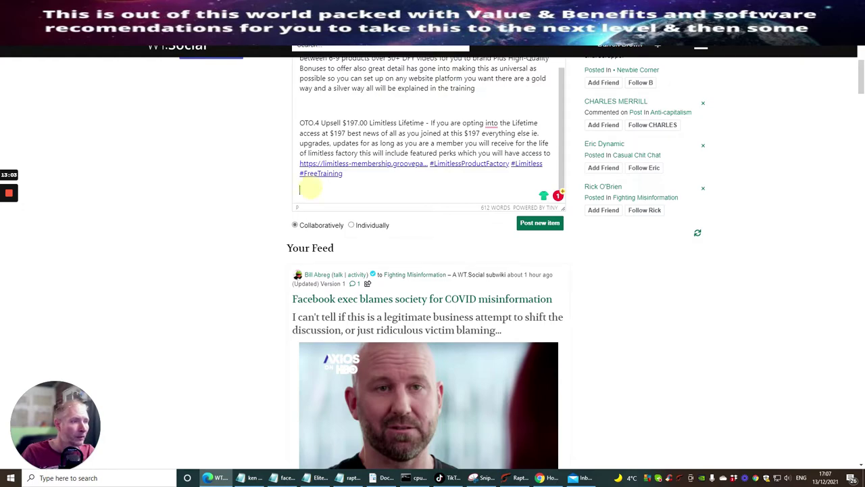
scroll(363, 211, down, 1)
scroll(363, 211, down, 2)
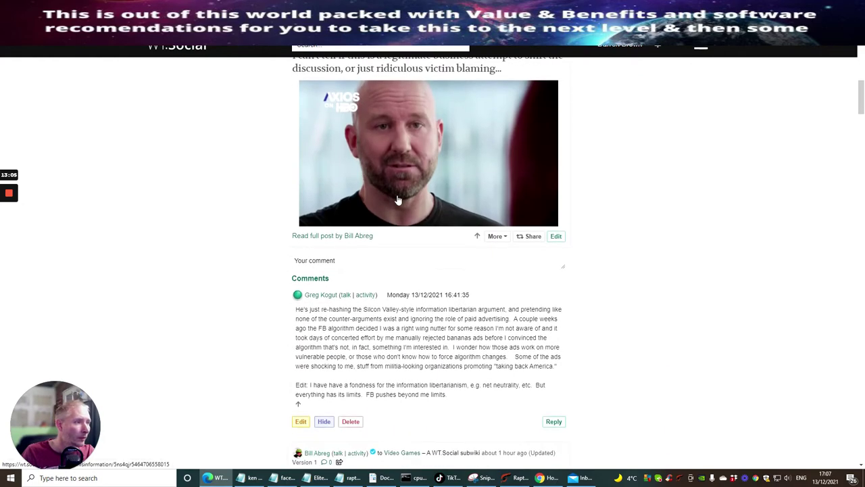
scroll(363, 211, up, 8)
scroll(430, 173, down, 3)
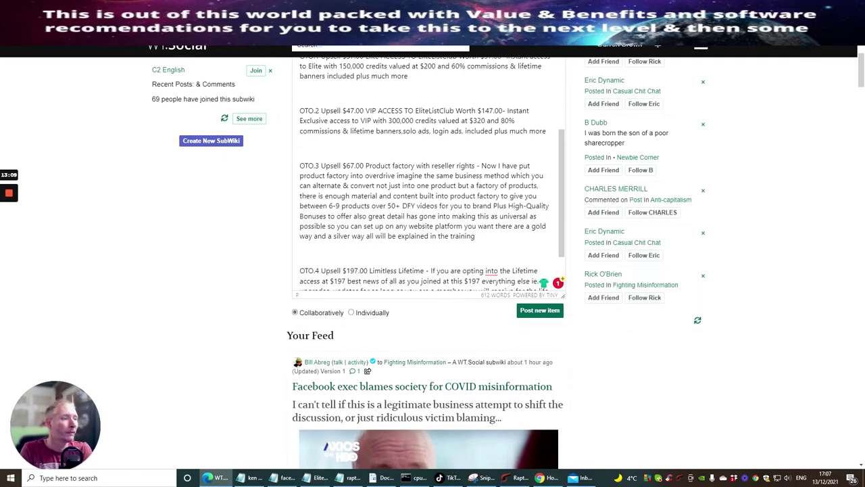
scroll(337, 203, down, 4)
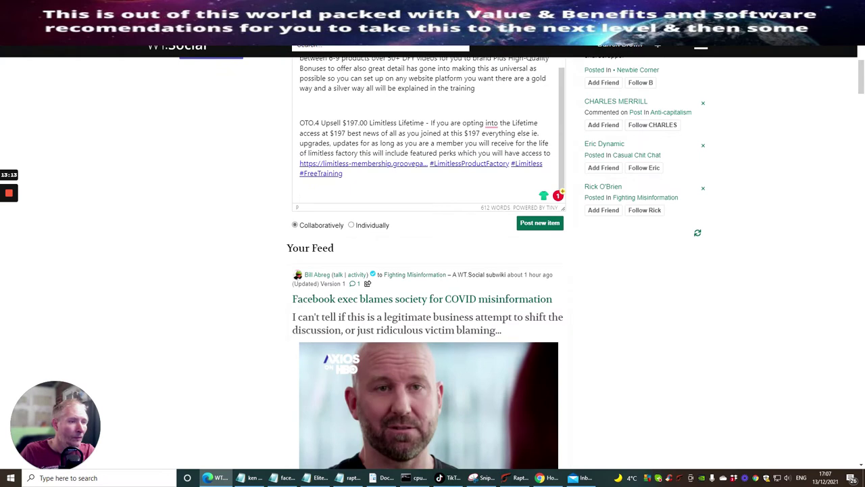
click(300, 189)
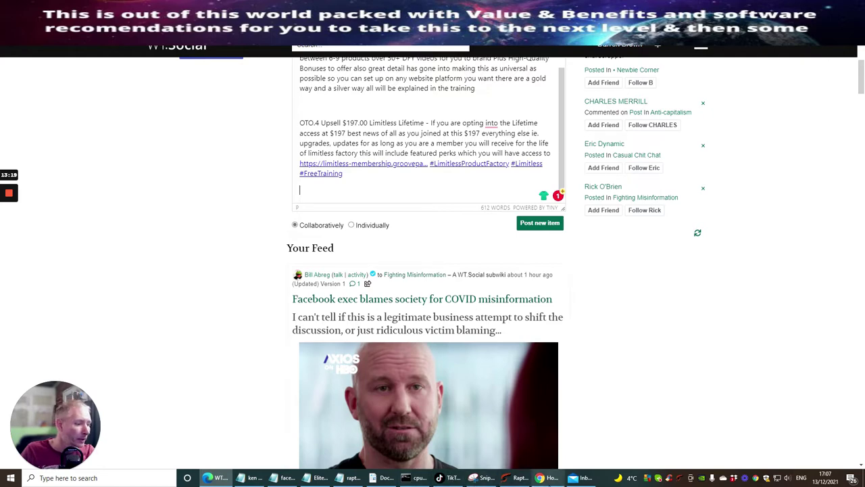
Switch to Chrome and open the Cheetah Website Builder from Builderall in a new tab
click(549, 478)
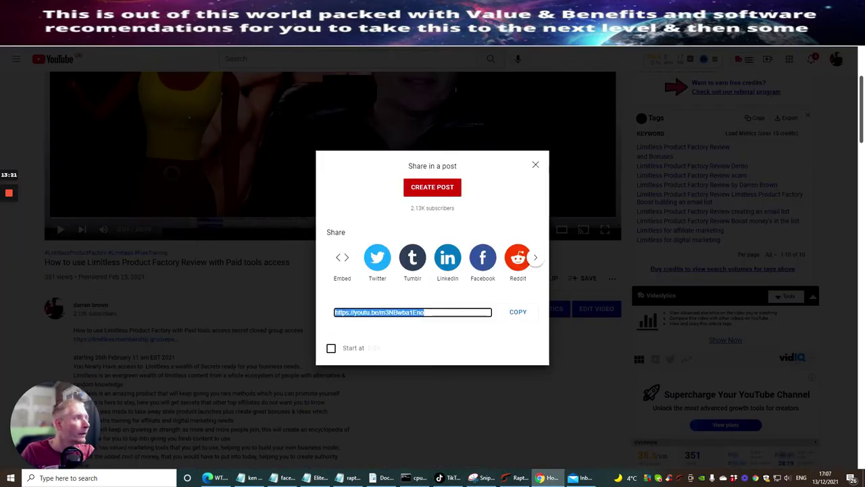
key(ctrl+t)
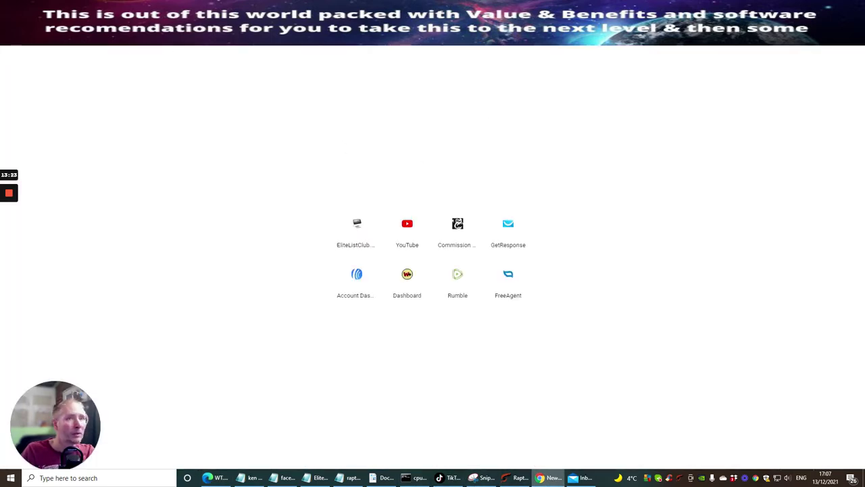
text(builder)
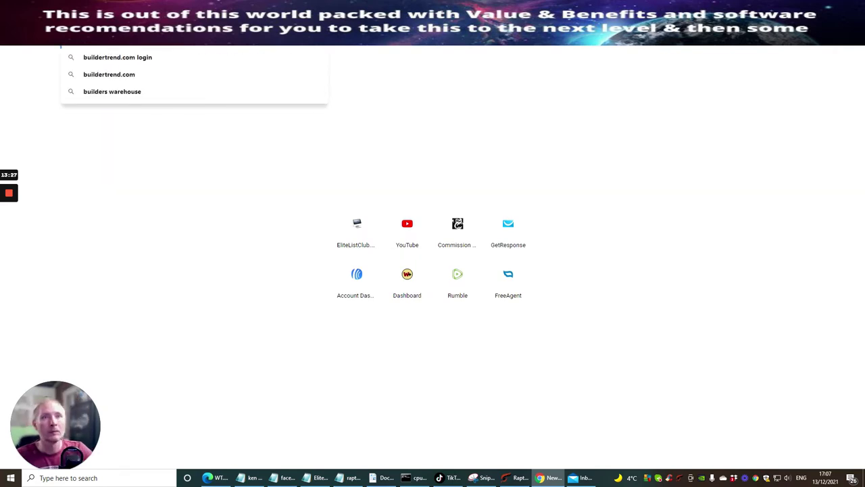
key(BackSpace)
key(BackSpace)
key(BackSpace)
key(BackSpace)
key(BackSpace)
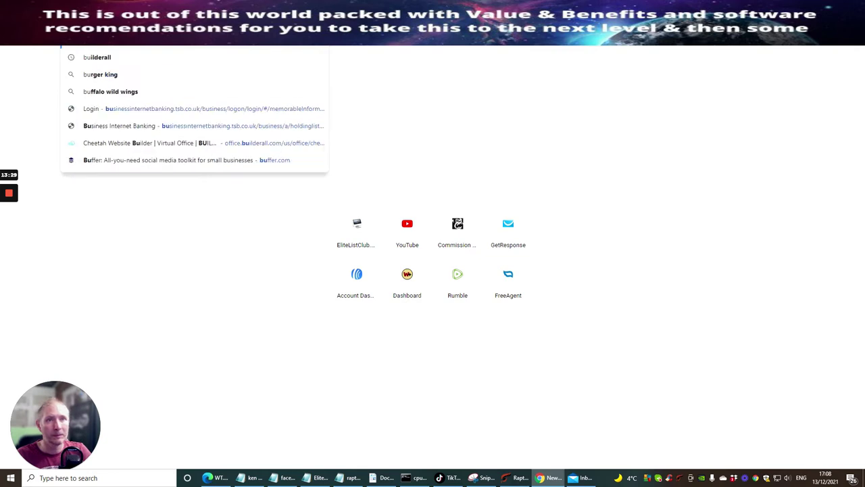
click(119, 144)
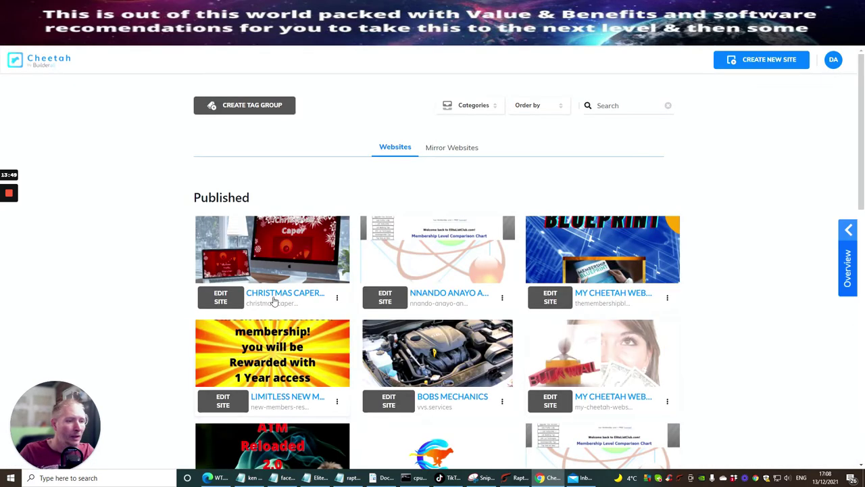
Find the LimitLess High Converting Funnel site on page 3 of the published websites and open it for editing
scroll(274, 290, down, 5)
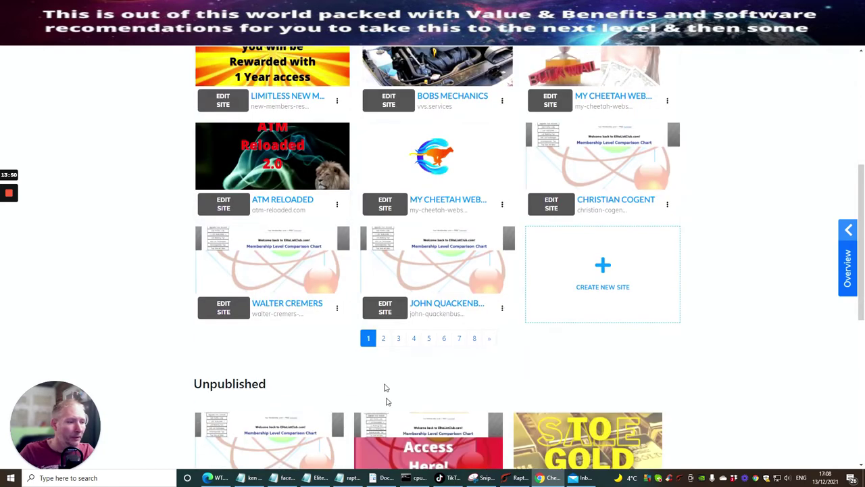
click(383, 338)
click(407, 338)
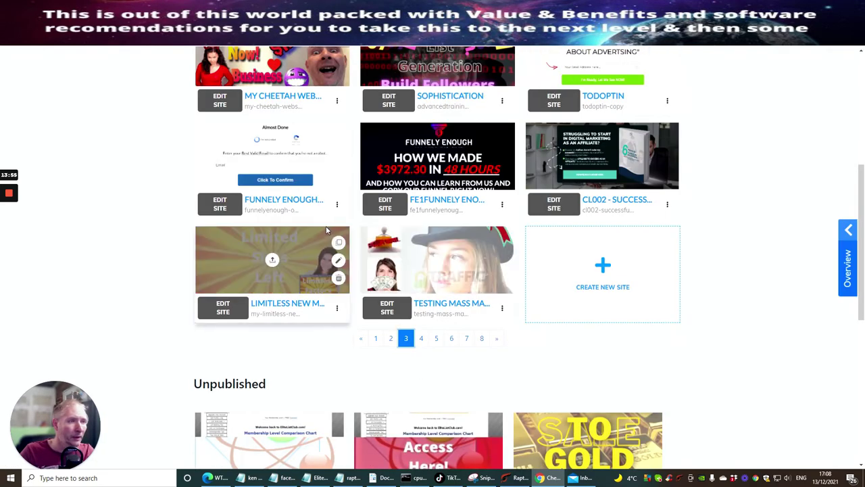
scroll(304, 223, up, 3)
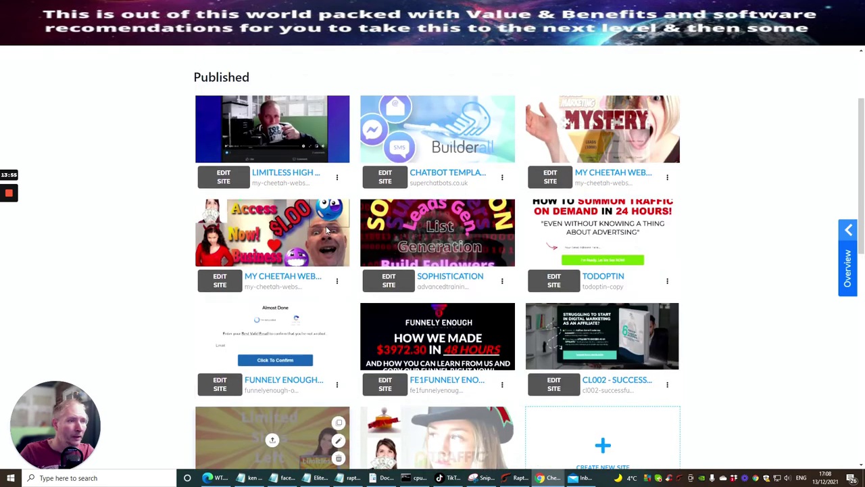
click(221, 179)
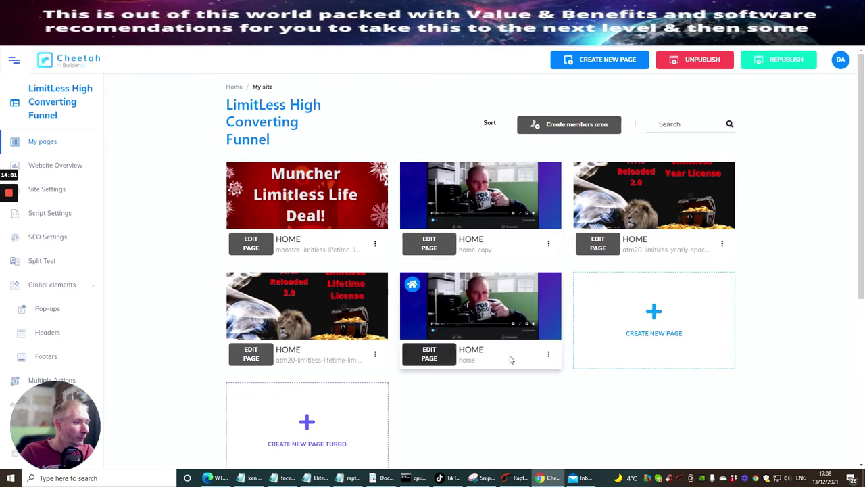
Open the live website page of the funnel's main home page and copy its web address
click(549, 354)
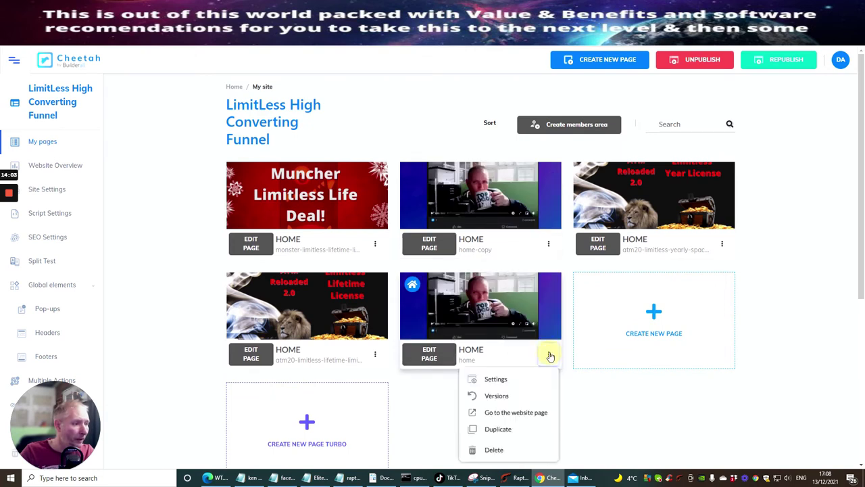
click(509, 414)
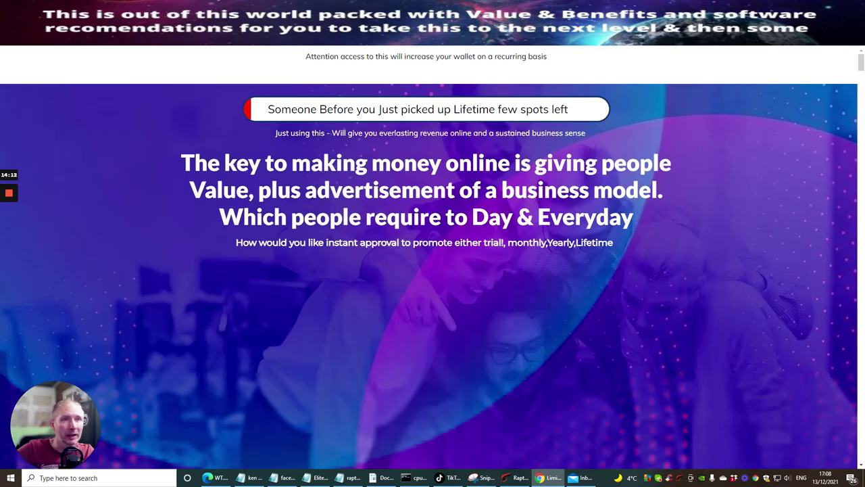
right_click(151, 46)
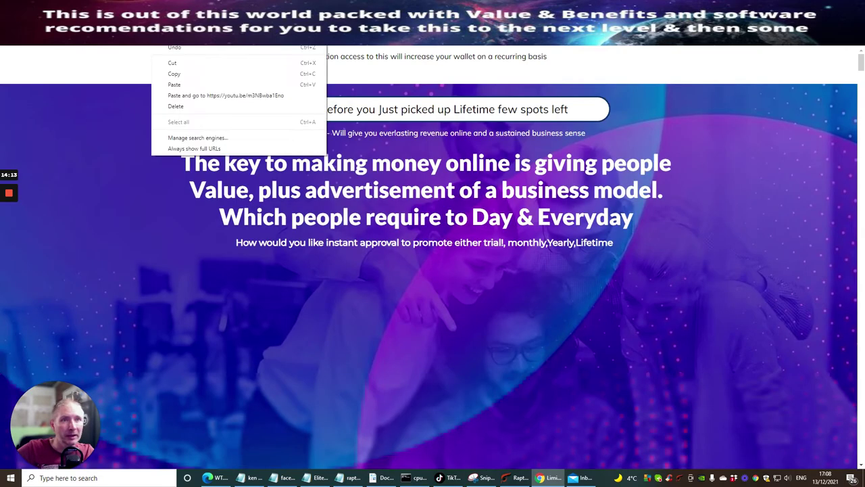
click(240, 45)
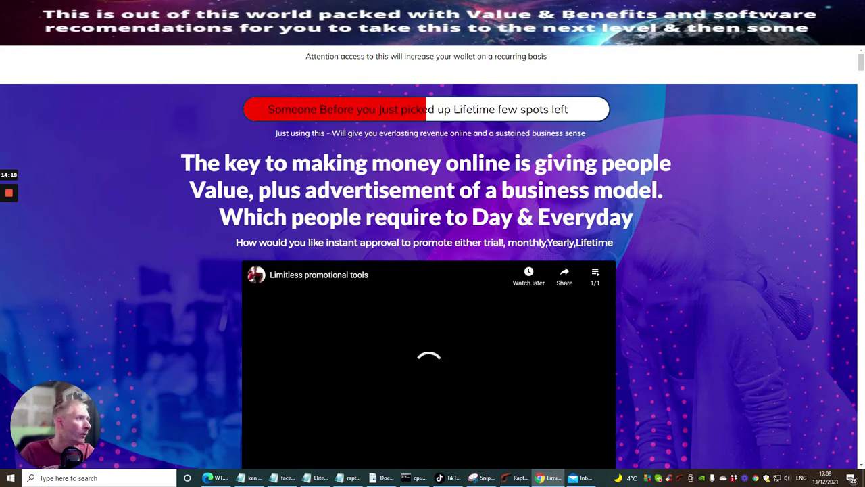
Return to WT.Social in Edge and paste the funnel page link on the empty last line of the post
click(206, 478)
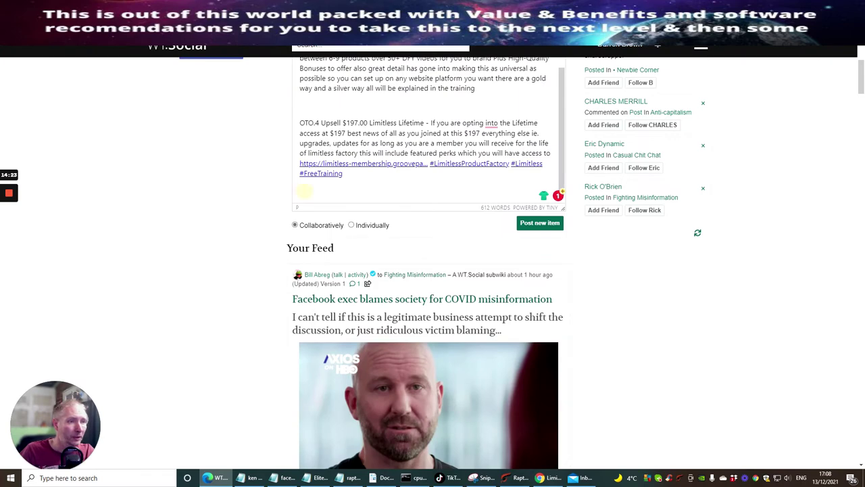
right_click(304, 191)
click(329, 276)
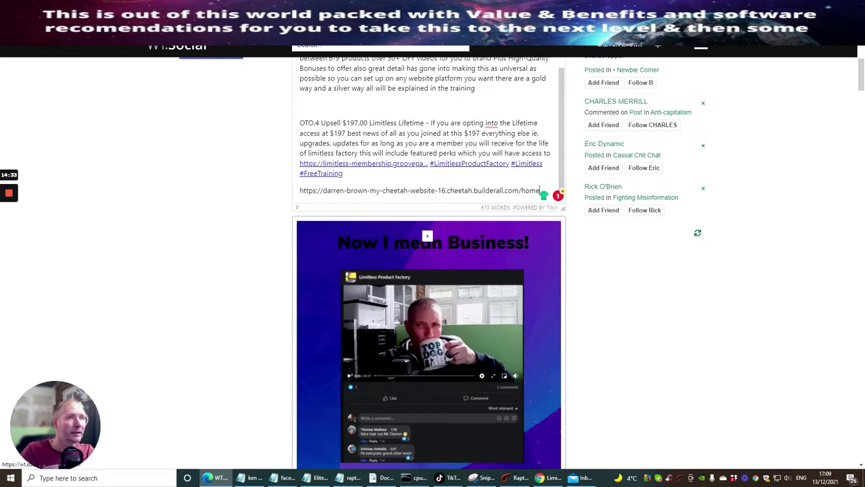
Switch to Chrome, pause the Limitless promotional tools video, and examine the funnel page's story, testimonials and proof of wages before returning to its headline
click(549, 478)
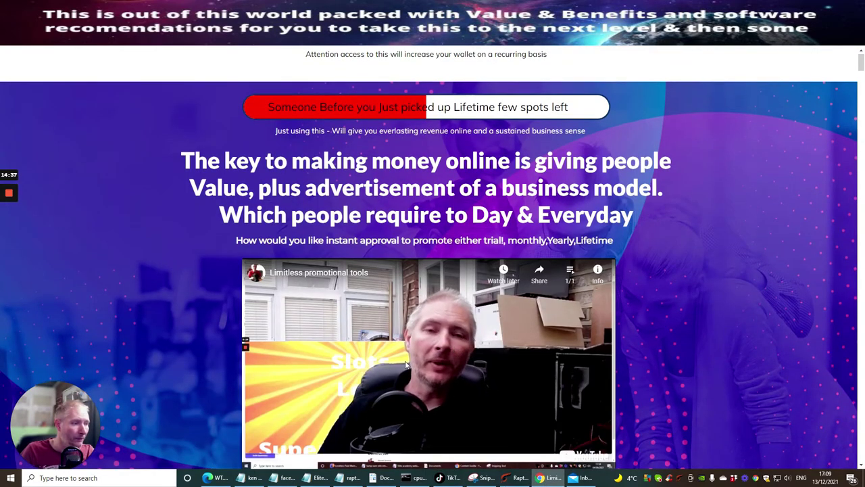
click(406, 358)
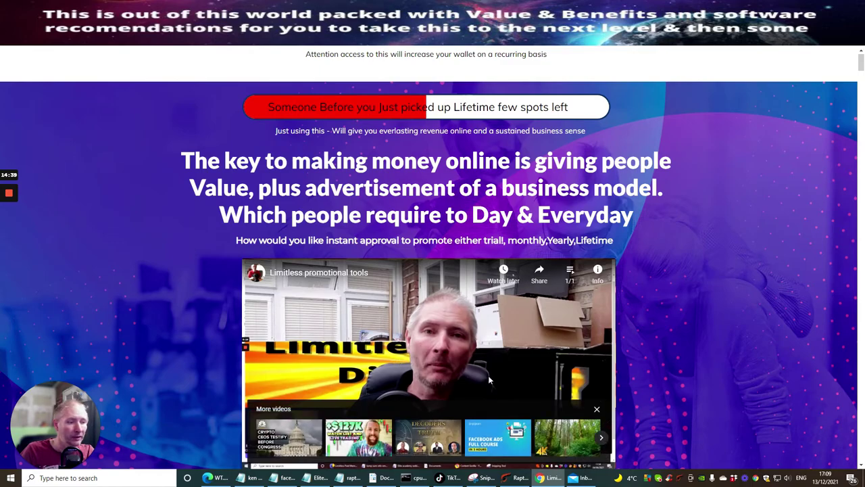
scroll(348, 126, down, 15)
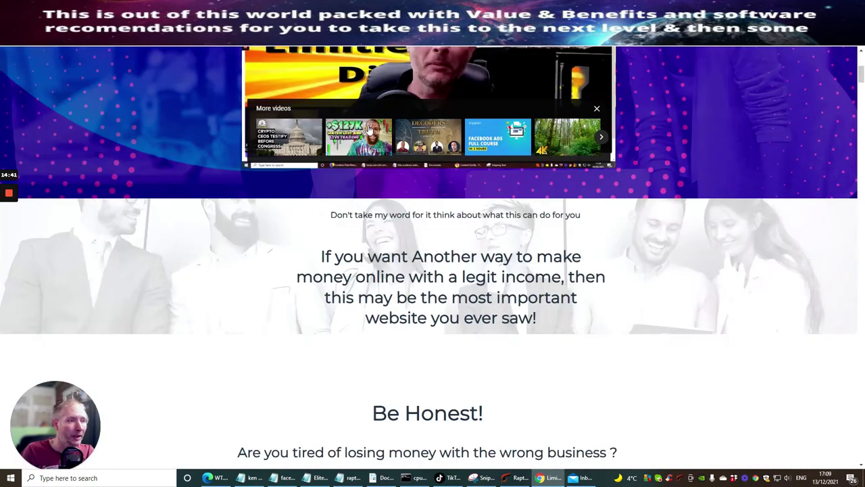
scroll(342, 125, down, 15)
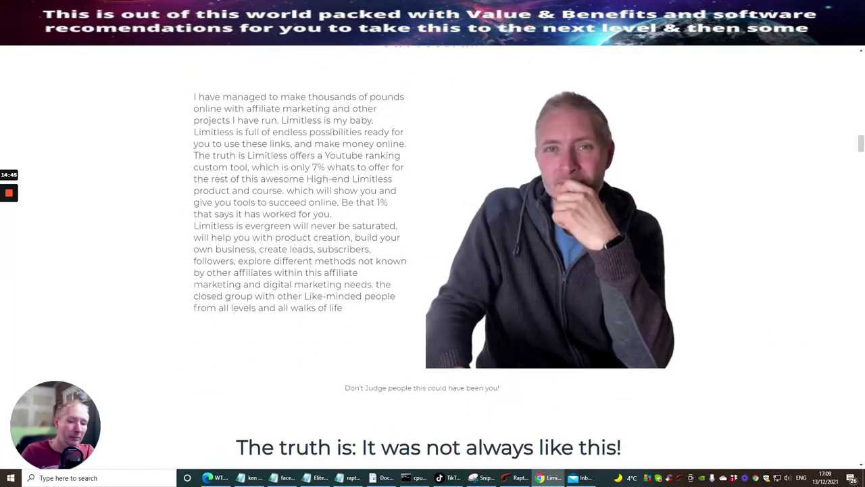
scroll(364, 153, up, 2)
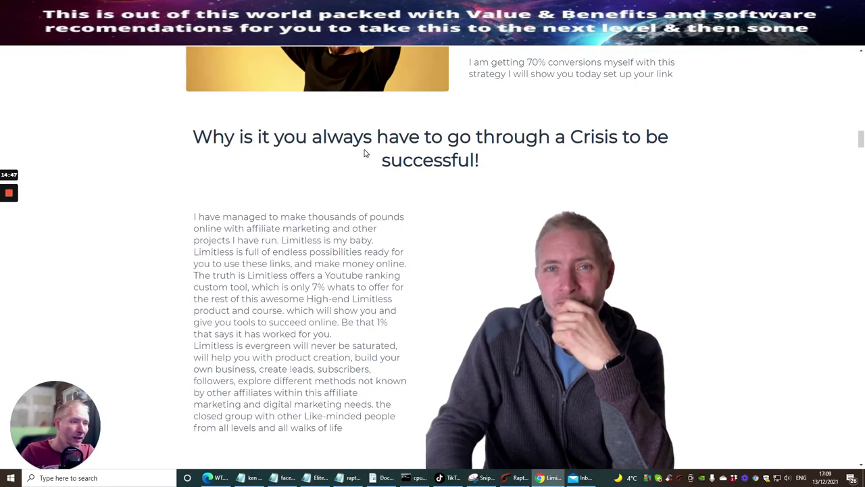
scroll(364, 153, up, 2)
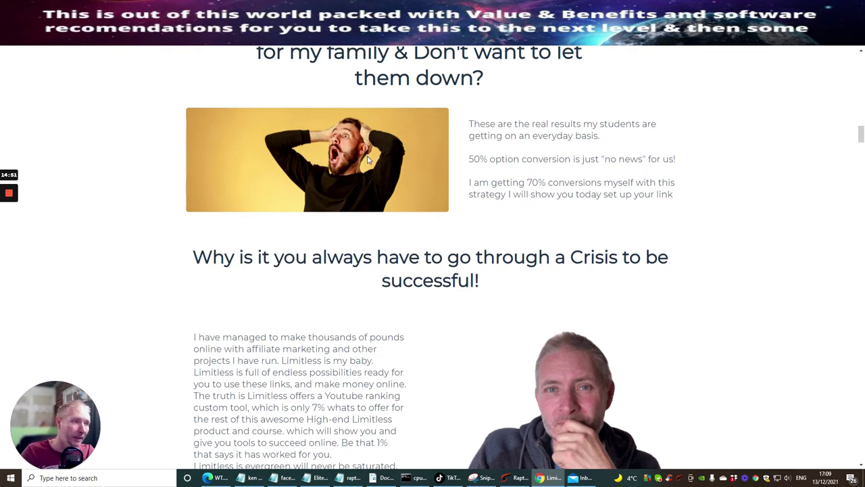
scroll(366, 157, down, 4)
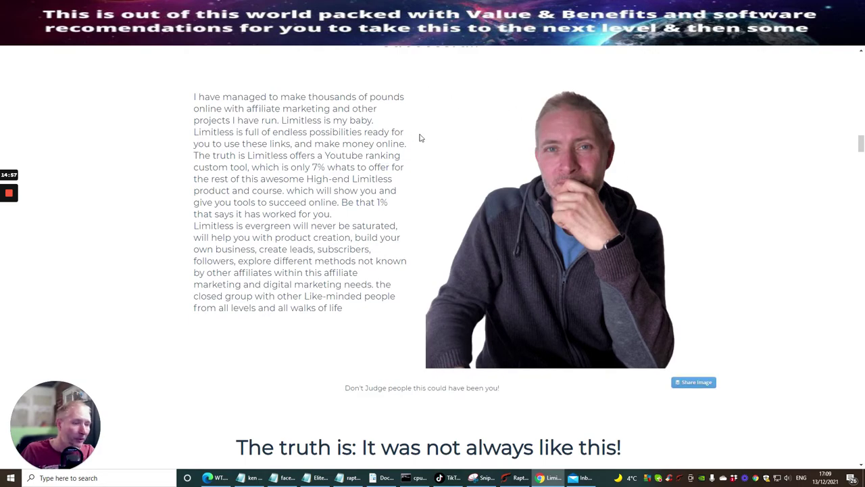
scroll(376, 191, down, 4)
scroll(377, 191, down, 10)
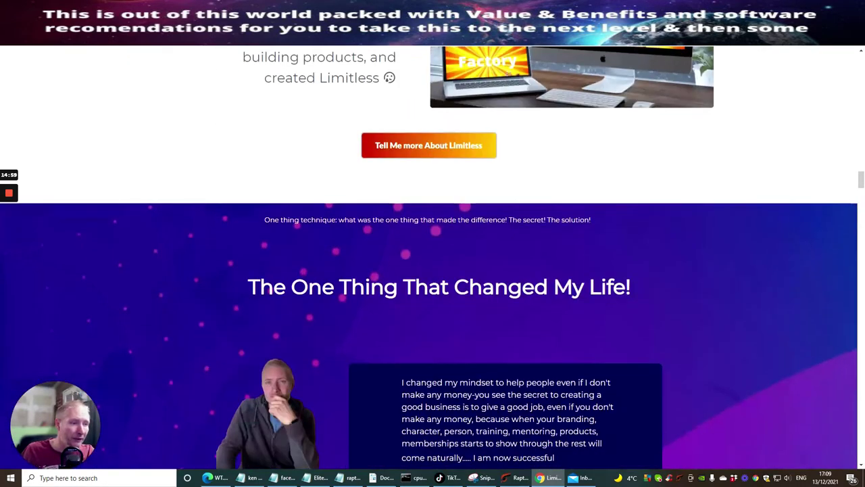
scroll(468, 182, down, 10)
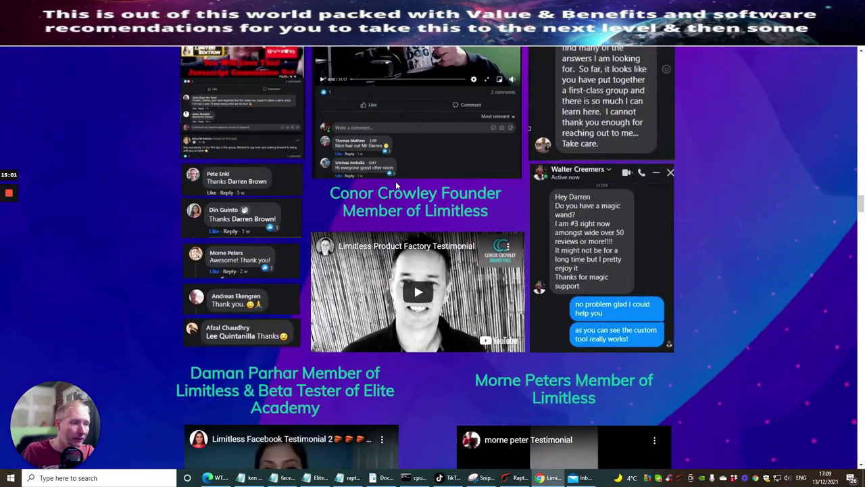
scroll(390, 196, down, 10)
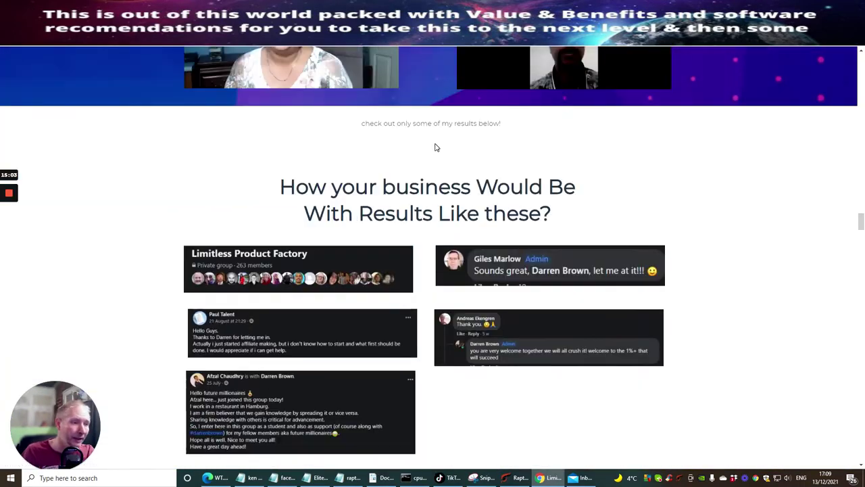
scroll(434, 148, down, 10)
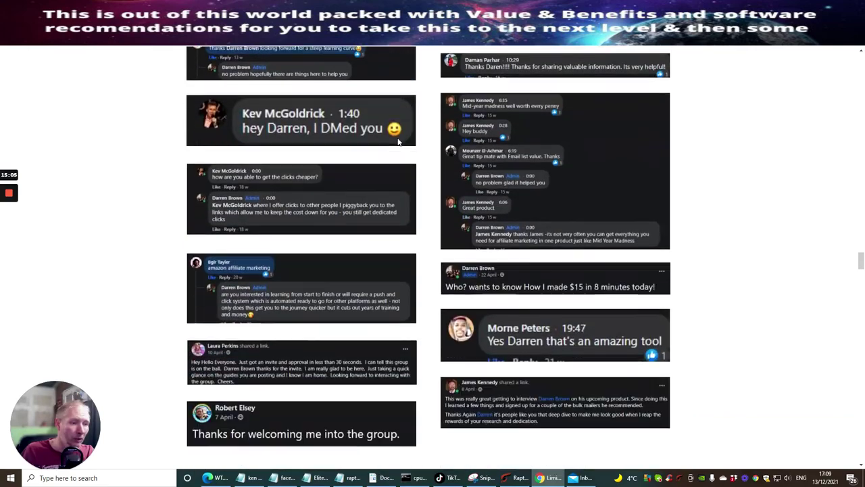
scroll(390, 143, down, 10)
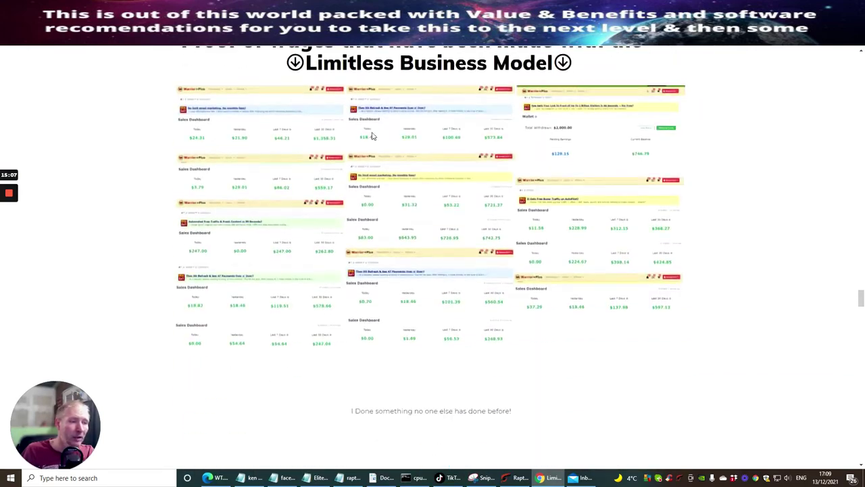
scroll(368, 133, down, 5)
scroll(363, 129, up, 7)
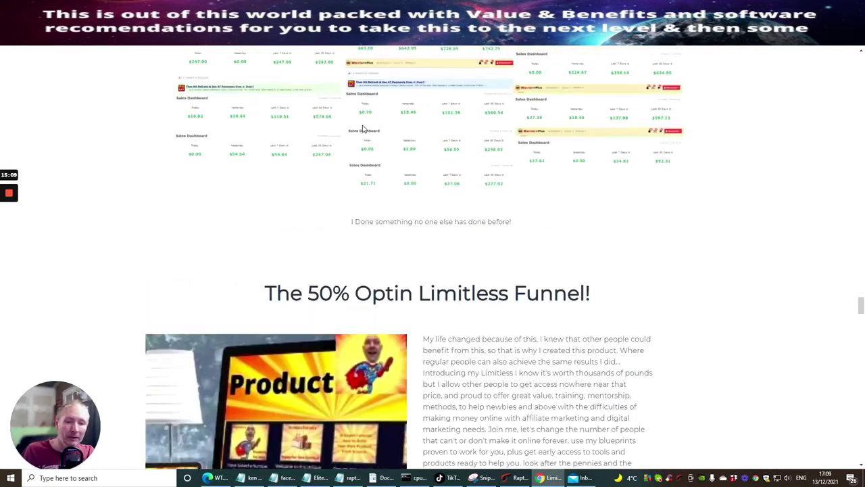
scroll(383, 117, up, 10)
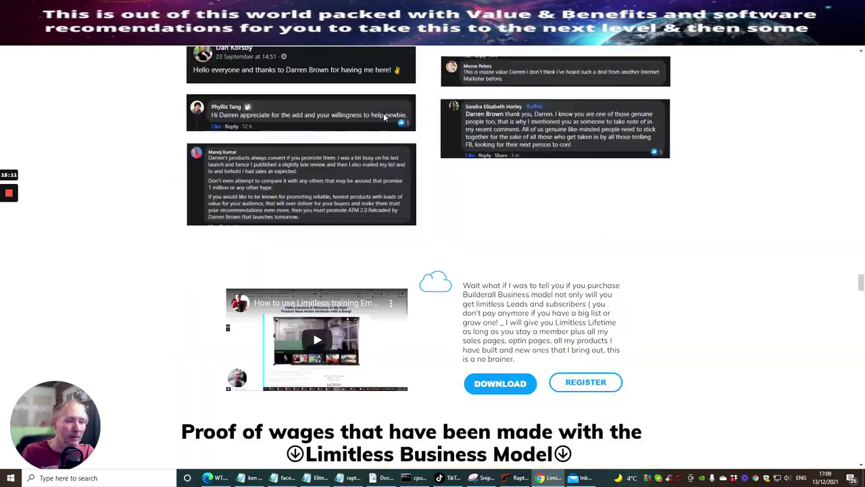
scroll(383, 118, up, 15)
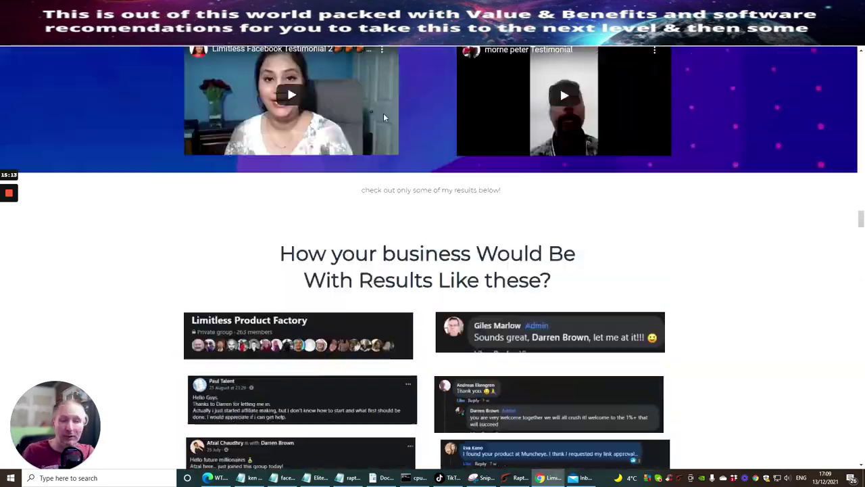
scroll(383, 116, up, 15)
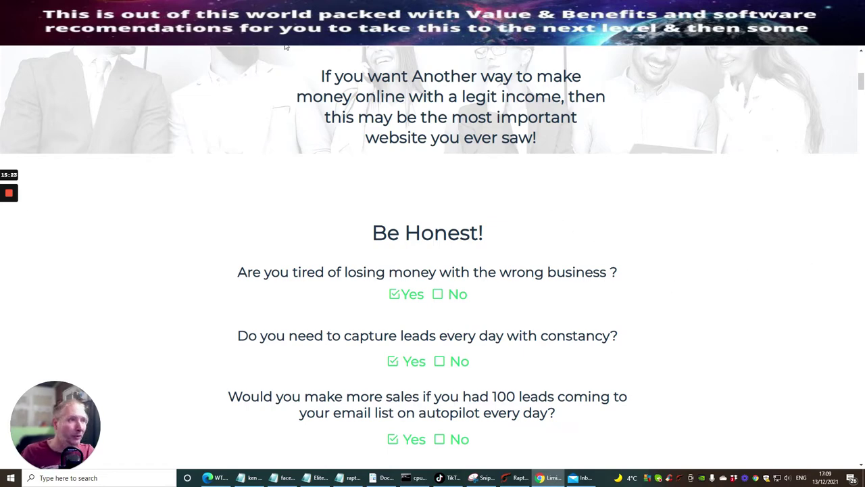
scroll(285, 46, up, 5)
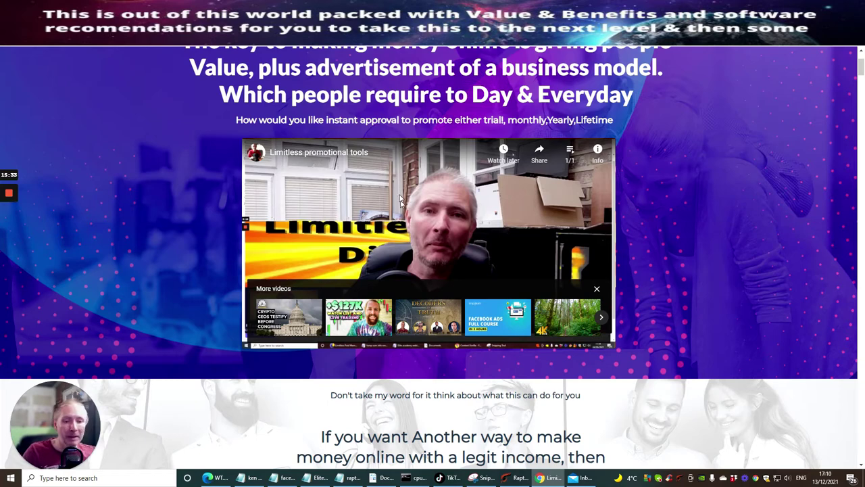
scroll(389, 152, up, 3)
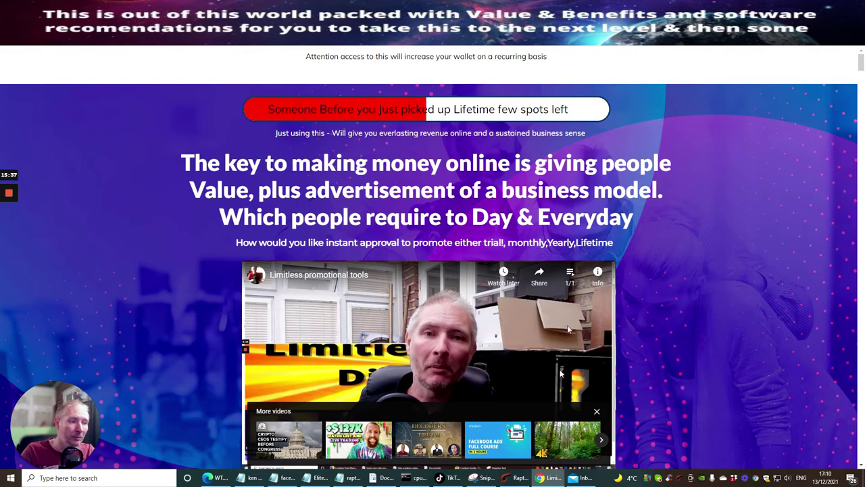
scroll(559, 373, down, 1)
scroll(560, 373, up, 1)
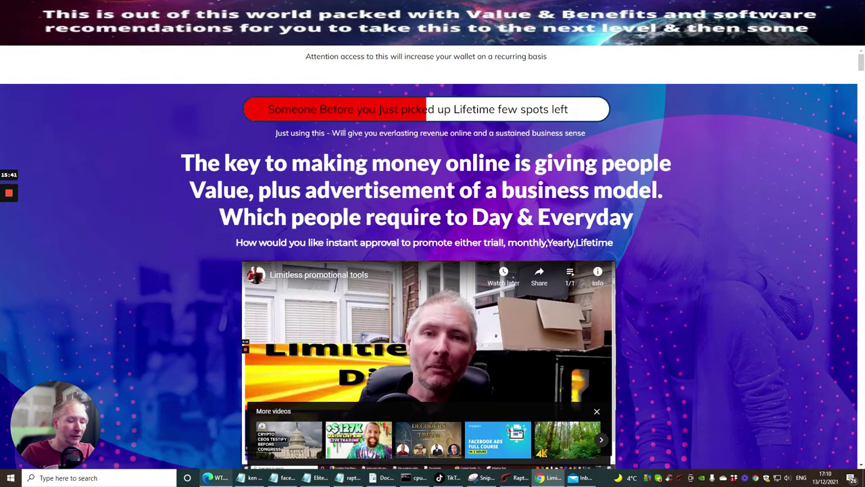
Switch back to WT.Social in Edge and review the post's text, formatting options and funnel link preview
click(216, 479)
scroll(431, 131, up, 5)
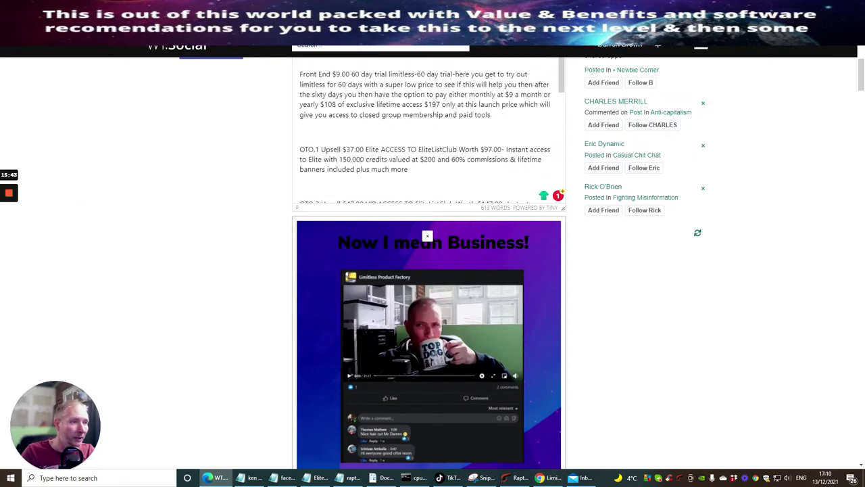
scroll(172, 187, up, 5)
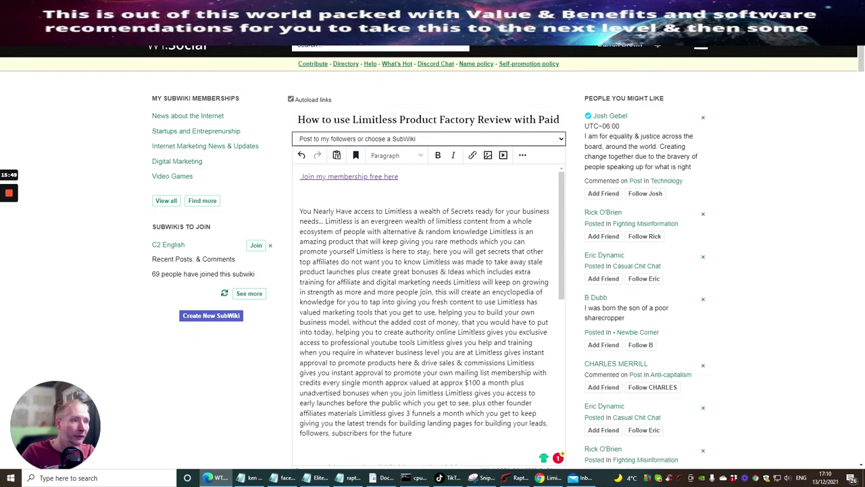
scroll(429, 305, down, 10)
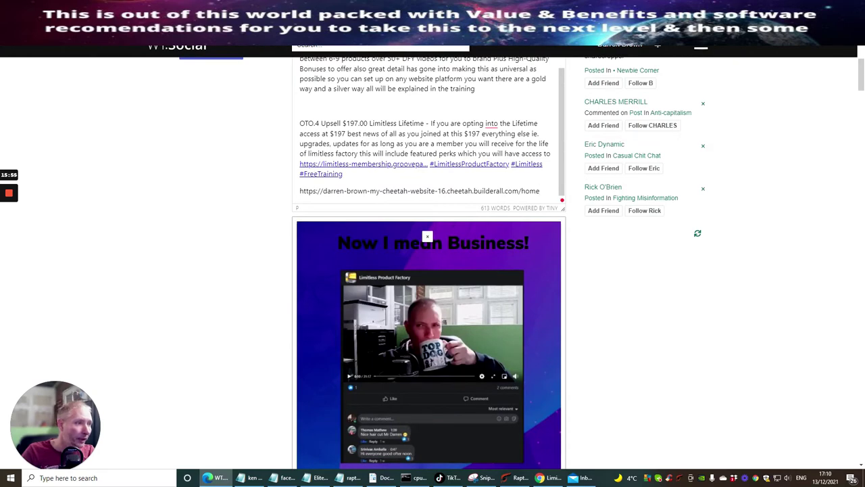
scroll(472, 241, down, 3)
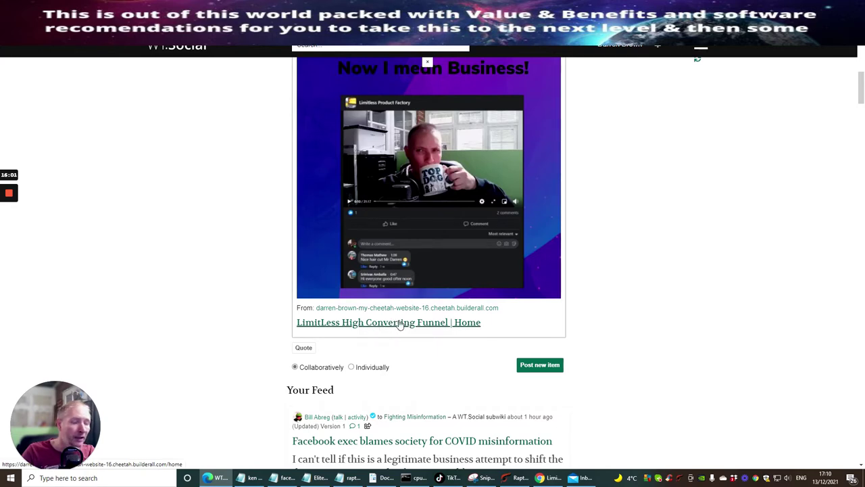
scroll(391, 275, up, 4)
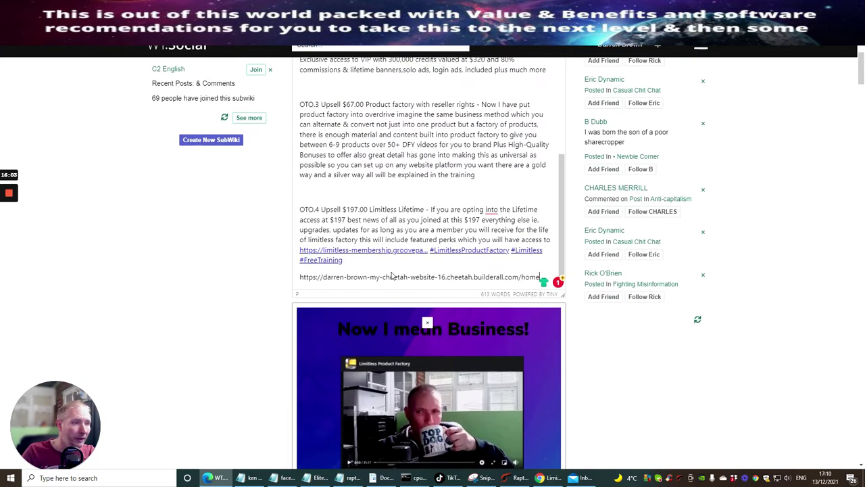
scroll(391, 275, up, 10)
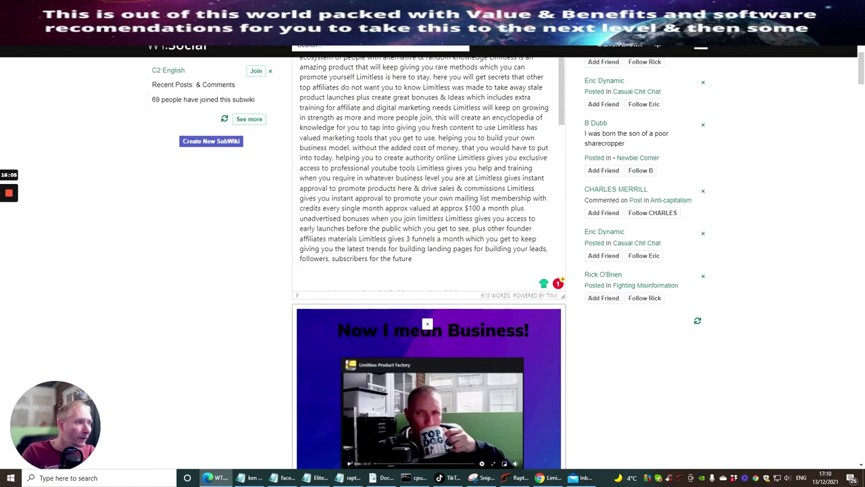
scroll(391, 276, up, 4)
scroll(426, 304, down, 4)
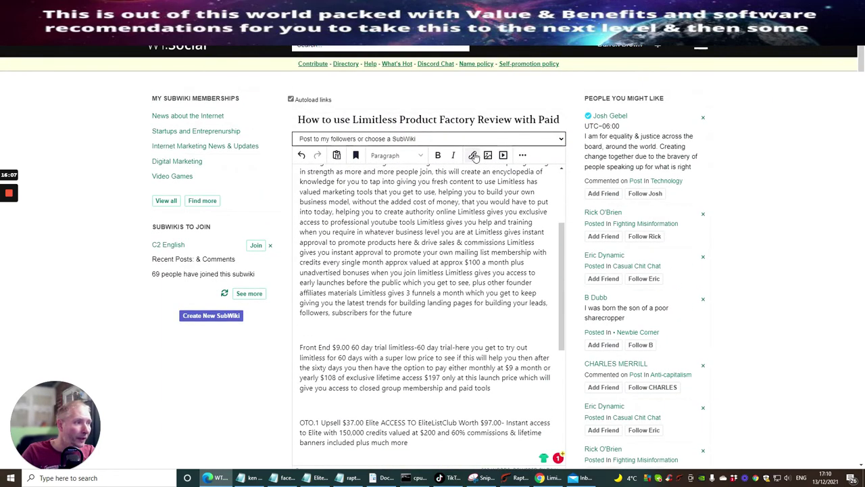
click(524, 155)
click(526, 156)
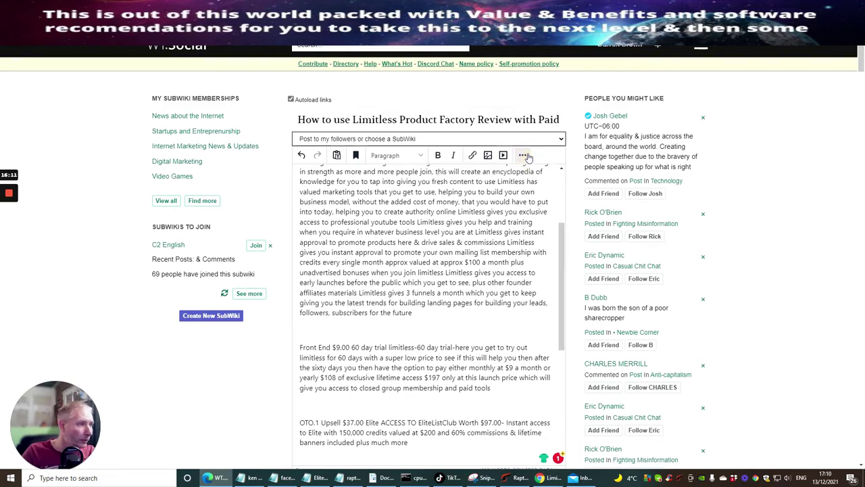
Try to publish the post to followers with collaborative editing
scroll(526, 211, down, 15)
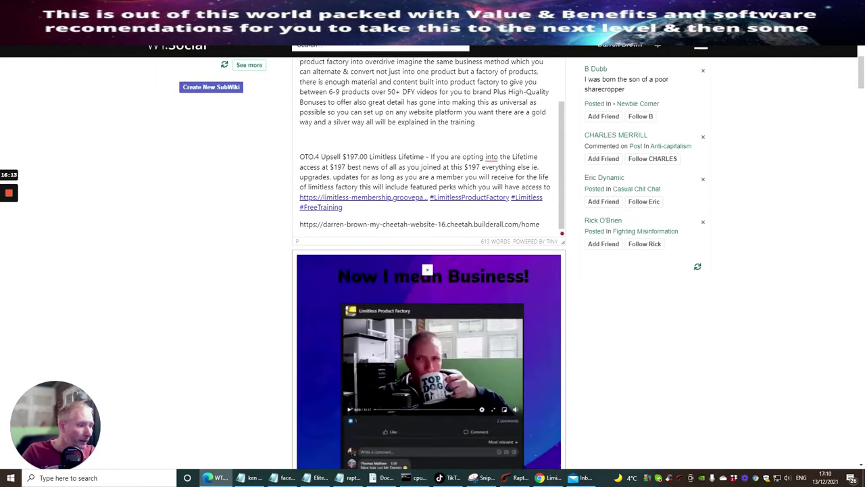
scroll(526, 212, down, 3)
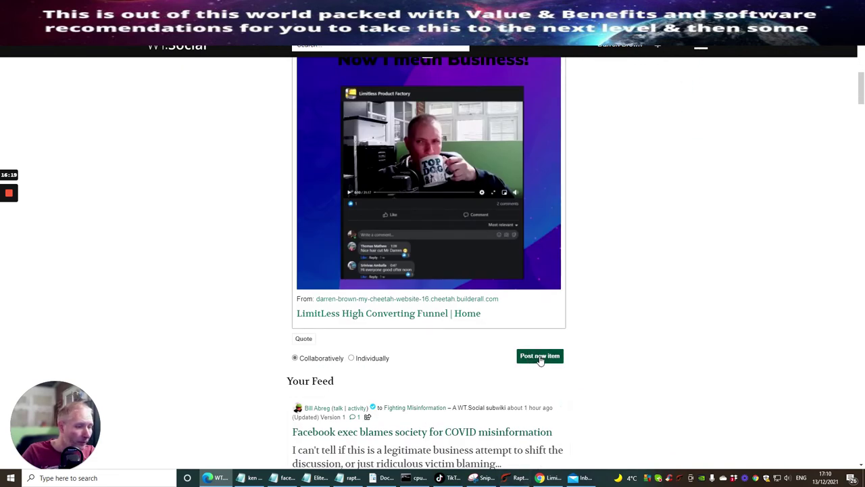
click(539, 360)
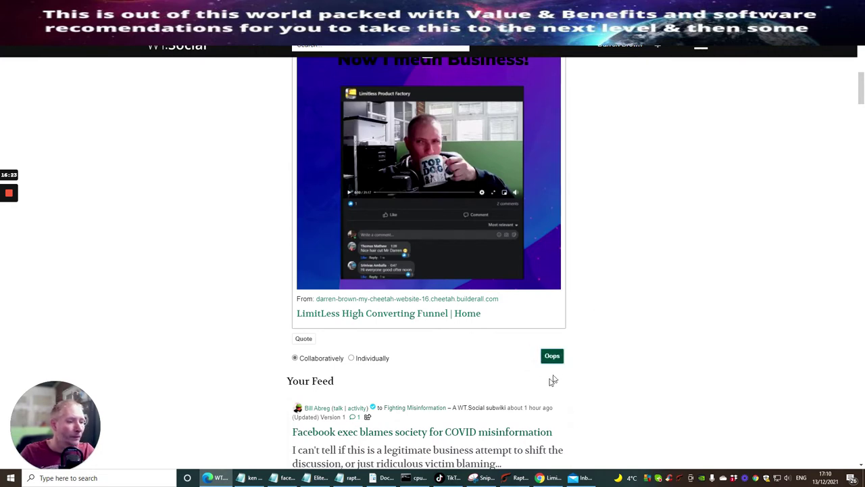
click(550, 358)
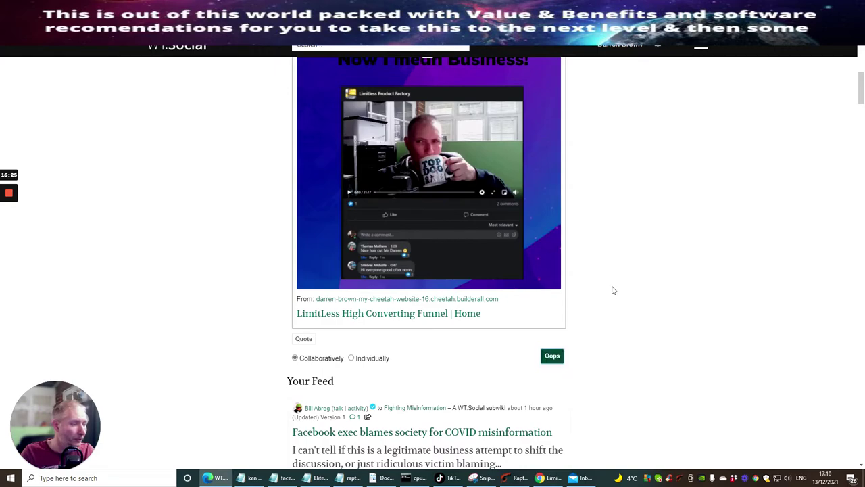
Correct "into" to "in to" in the OTO.4 Limitless Lifetime paragraph using the suggested correction
scroll(502, 304, up, 5)
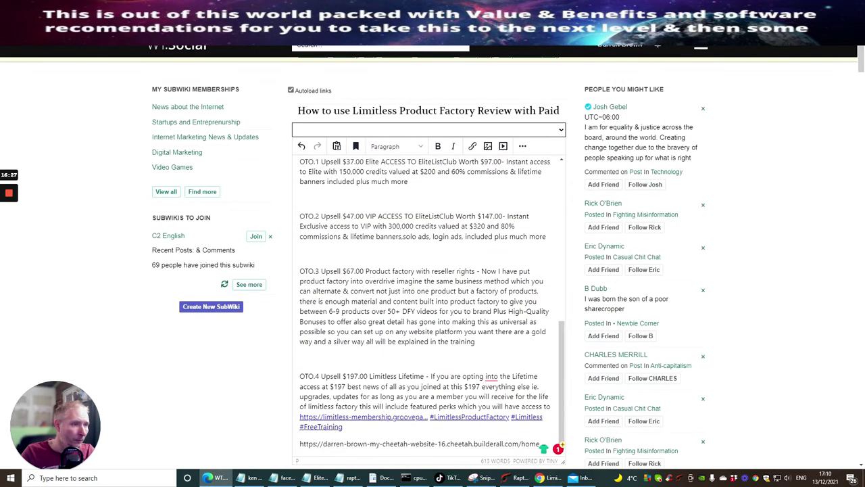
scroll(433, 264, down, 2)
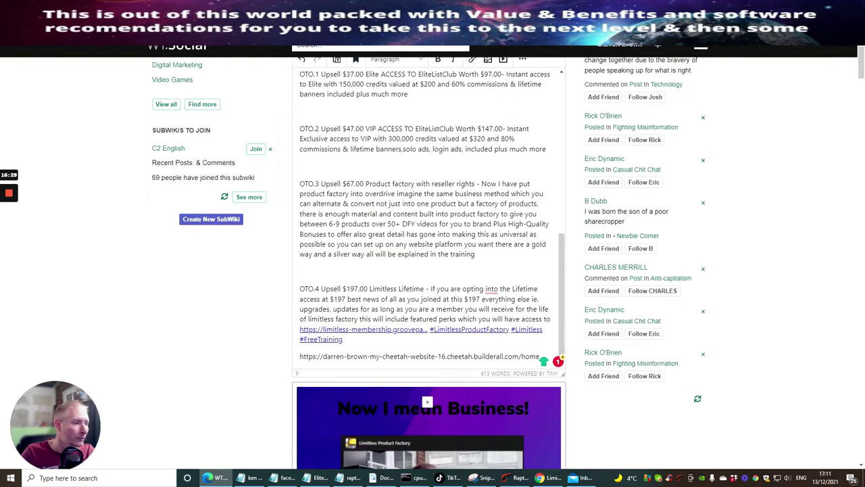
click(492, 290)
click(498, 316)
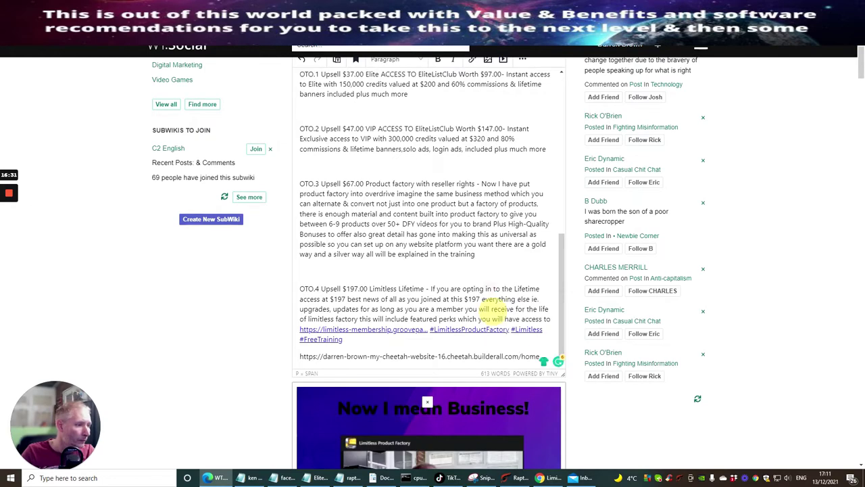
Change the post's editing mode to Individually
scroll(493, 277, down, 5)
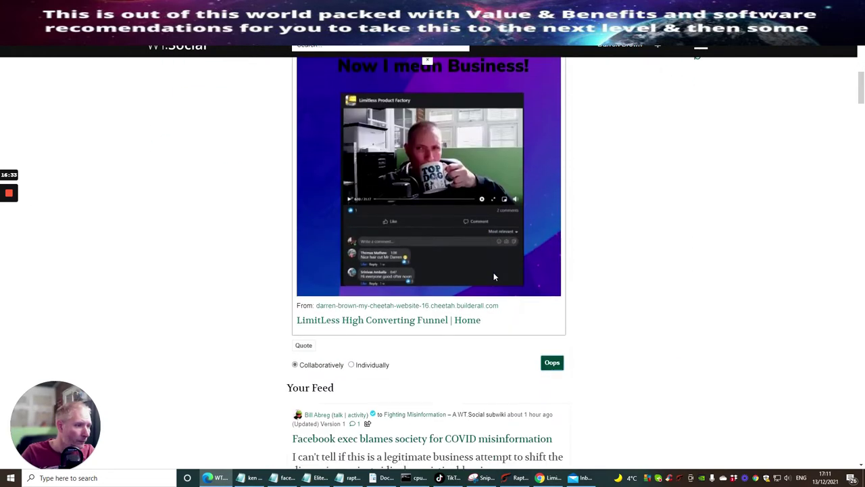
scroll(338, 301, down, 3)
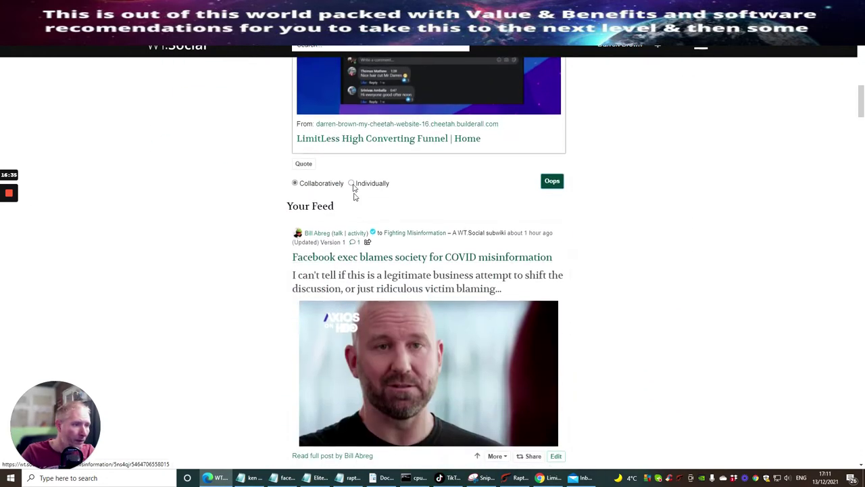
click(351, 183)
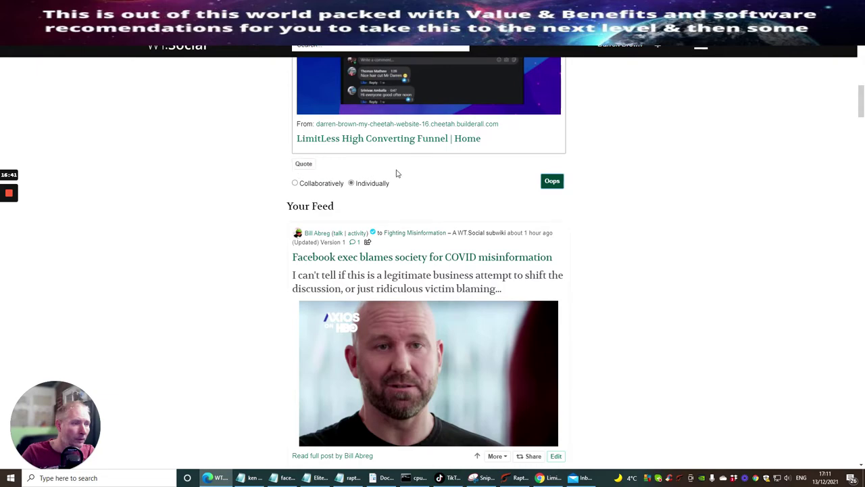
Shorten the post by deleting everything after "plus create great bonuses & Ideas" up to the limitless-membership link
scroll(396, 174, up, 9)
scroll(429, 216, up, 5)
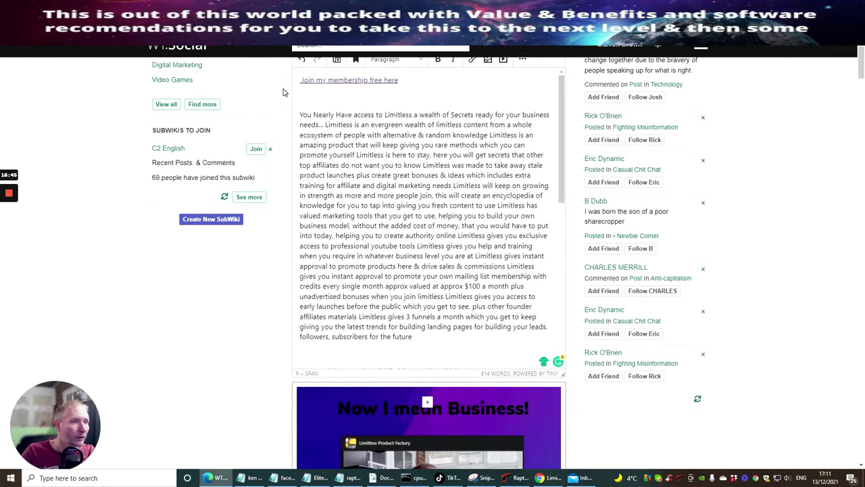
scroll(352, 115, up, 2)
scroll(421, 137, down, 4)
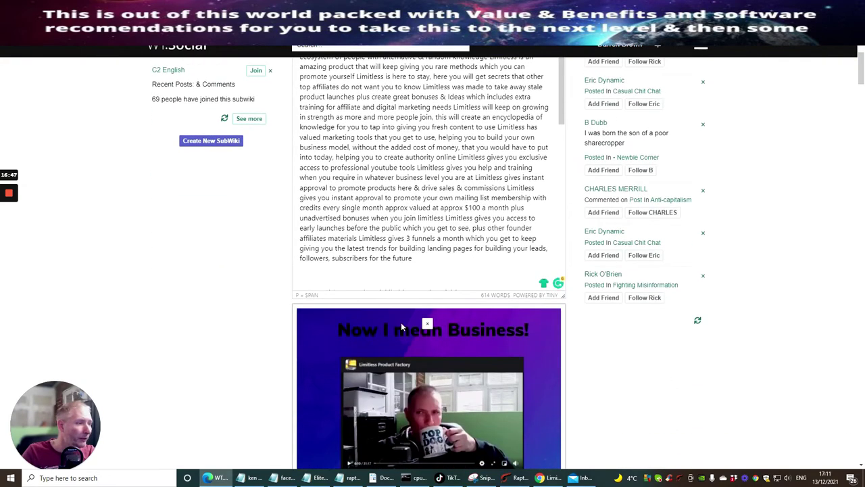
scroll(470, 415, up, 2)
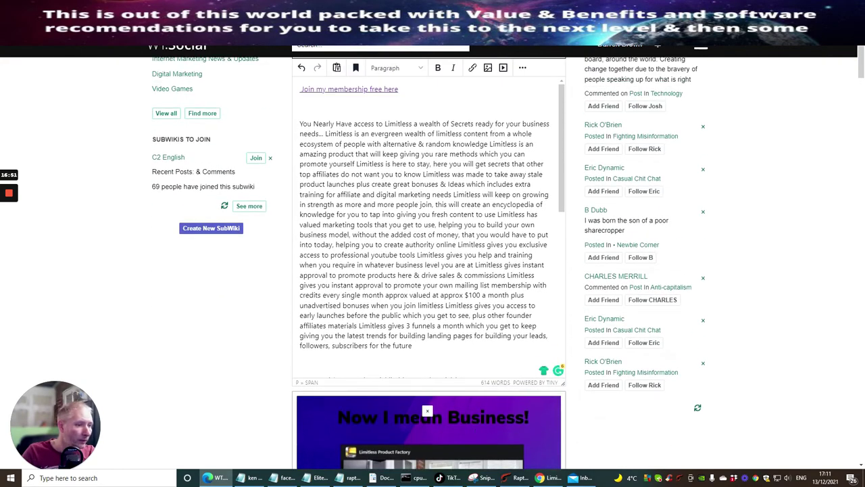
scroll(429, 270, up, 2)
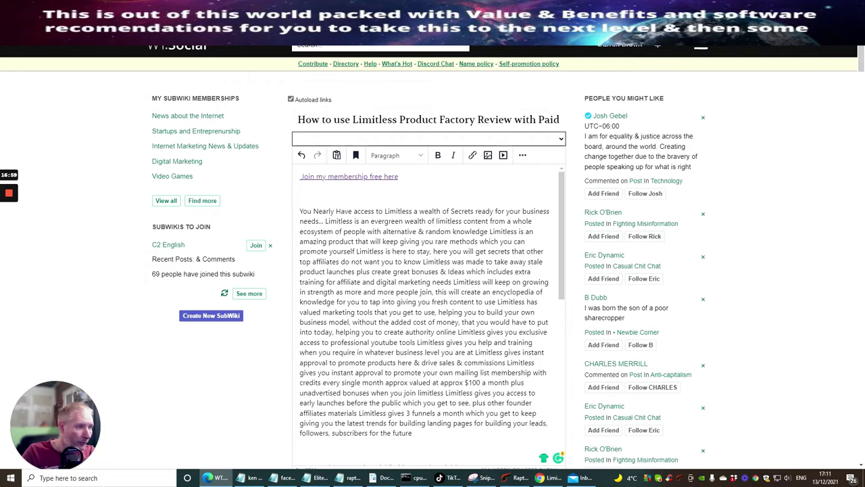
drag(466, 271, 550, 463)
scroll(521, 270, down, 8)
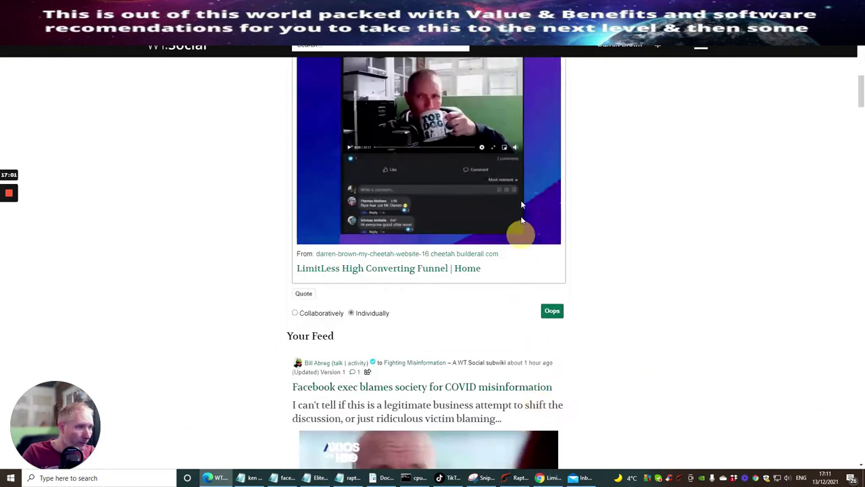
scroll(521, 220, up, 6)
drag(521, 203, 544, 284)
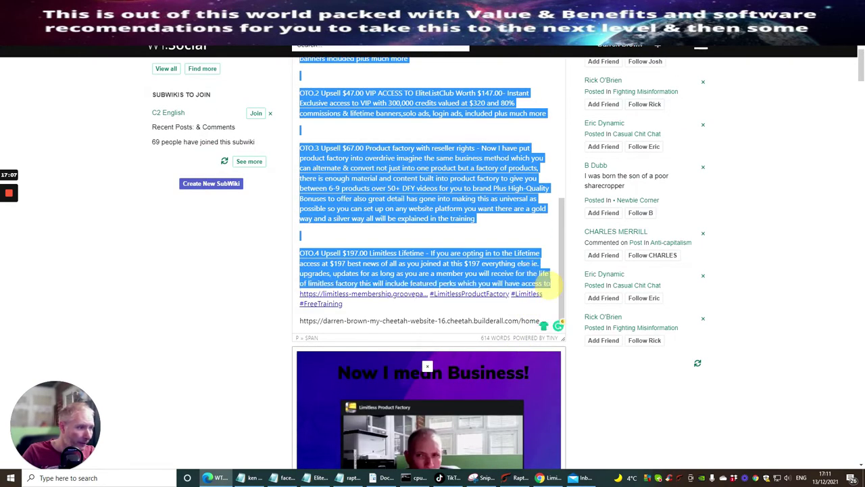
text(You Nearly Have access to Limitless a wealth of Secrets ready for your business needs... Limitless is an evergreen wealth of limitless content from a whole ecosystem of people with alternative & random knowledge Limitless is an amazing product that will keep giving you rare methods which you can promote yourself Limitless is here to stay, here you will get secrets that other top affiliates do not want you to know Limitless was made to take away stale product launches plus create great bonuses & Ideas)
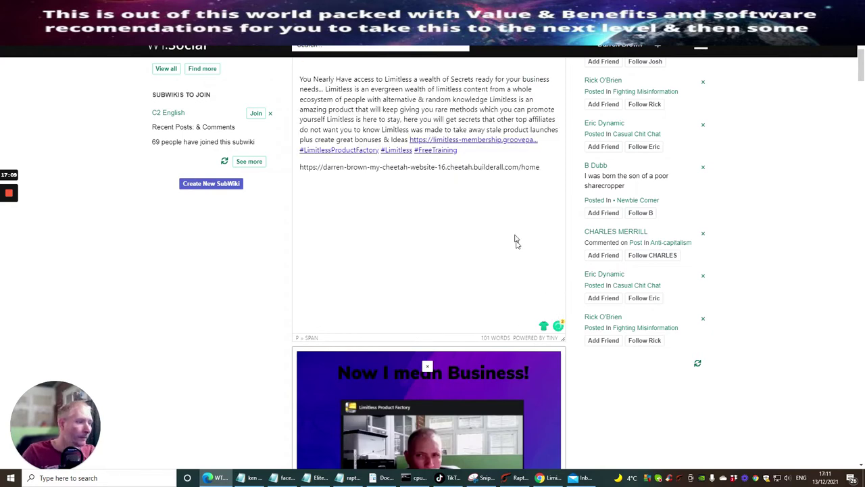
Try to publish the shortened post with the Individually option
click(418, 206)
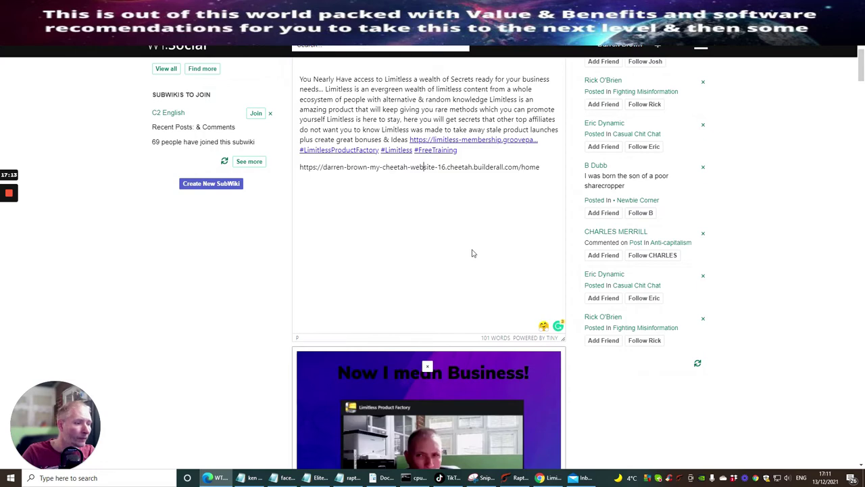
scroll(472, 253, down, 4)
click(551, 407)
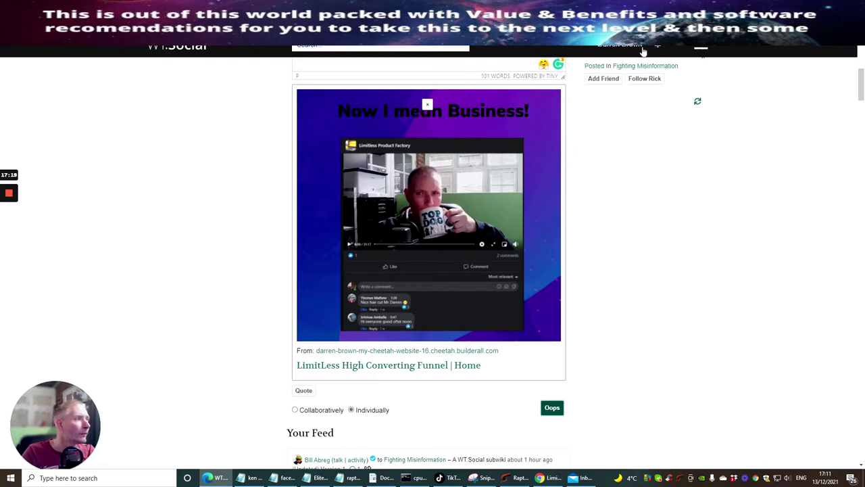
Check the full-length post and funnel preview in WT.Social in Chrome, and try to publish it with collaborative editing
mouse_move(15, 234)
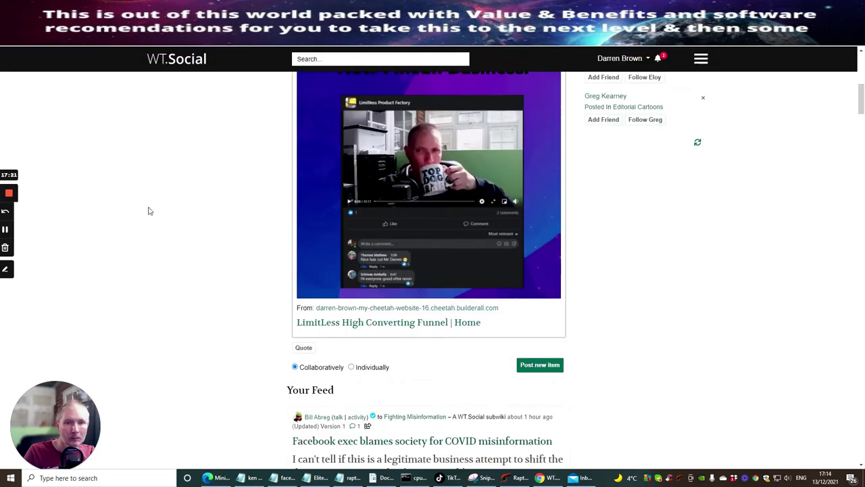
scroll(447, 227, up, 5)
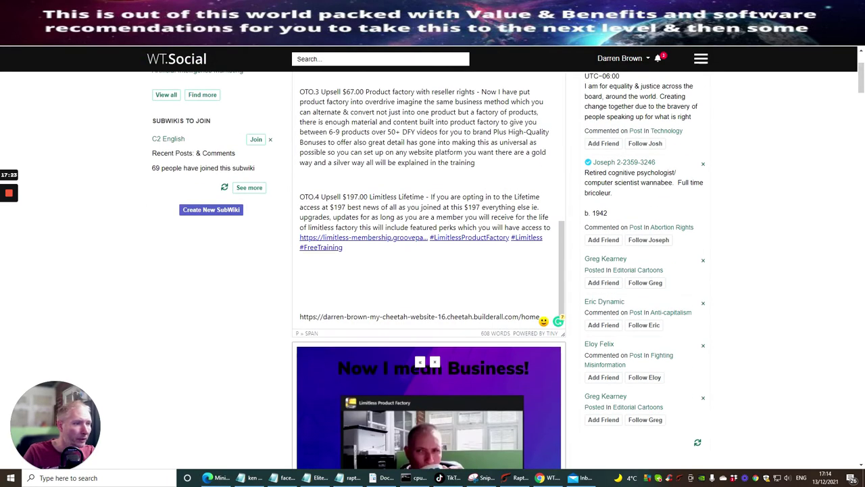
scroll(427, 270, down, 5)
scroll(426, 270, up, 4)
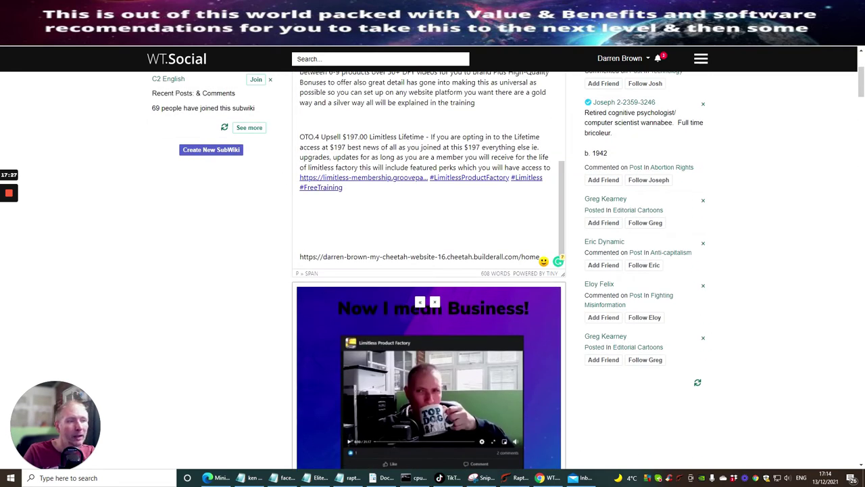
scroll(413, 287, down, 3)
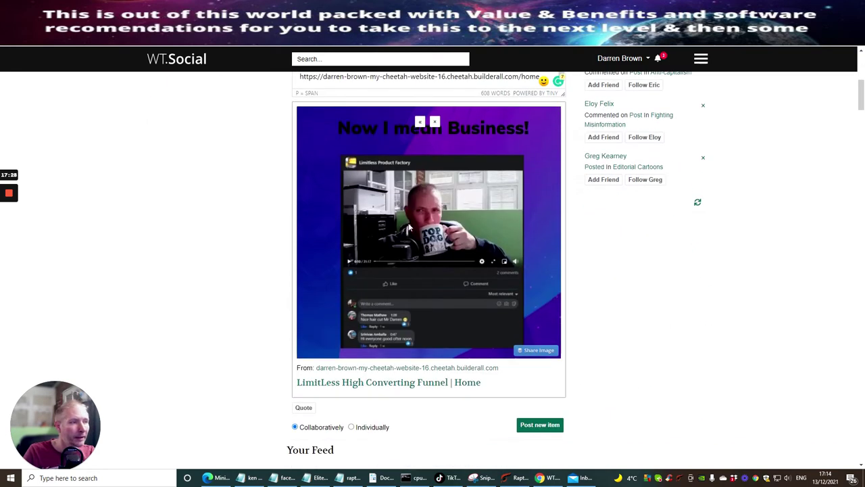
click(536, 426)
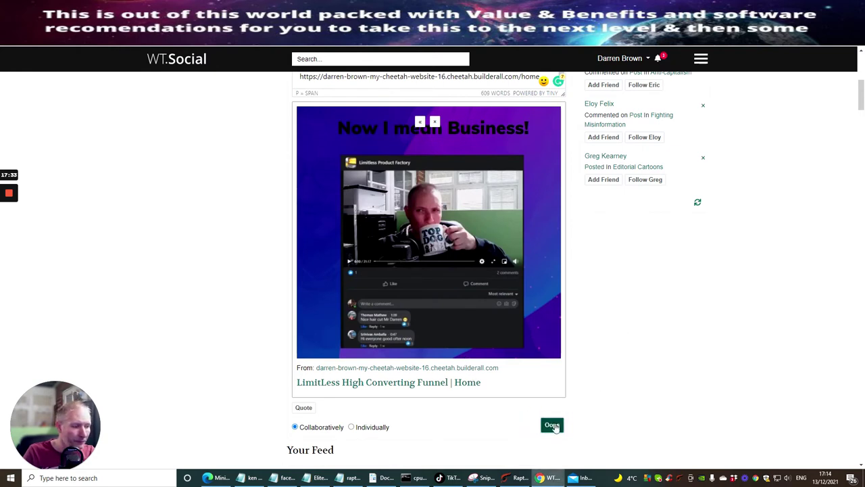
Examine the published post and its LimitLess High Converting Funnel preview in the feed
scroll(399, 361, up, 5)
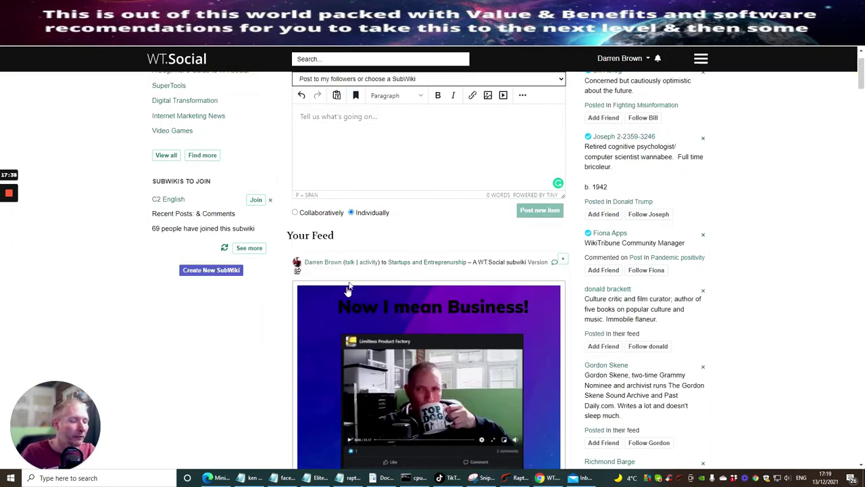
scroll(339, 308, down, 5)
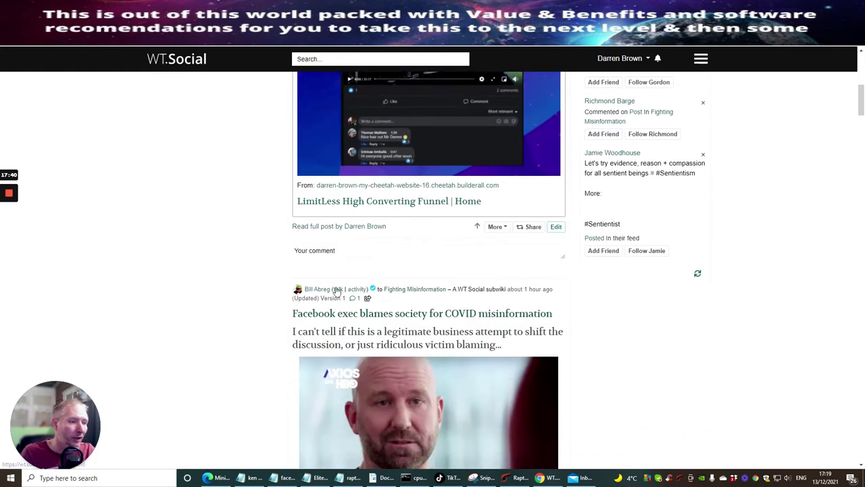
scroll(339, 306, up, 1)
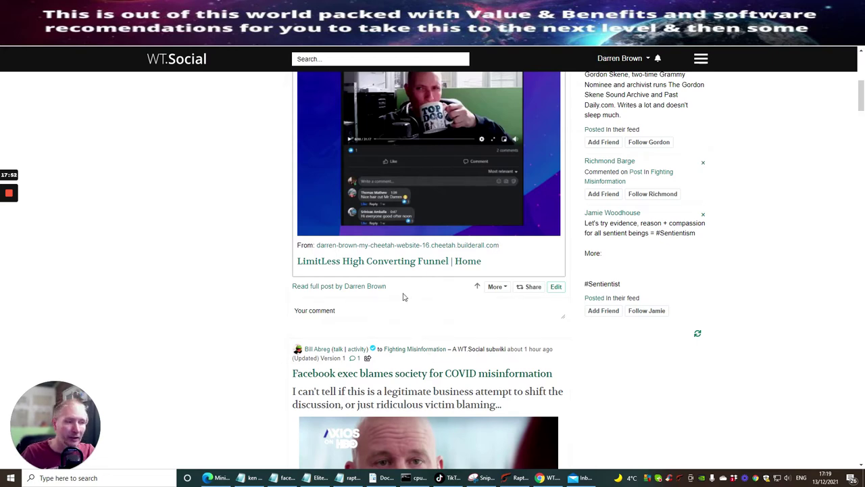
Look over the funnel post in the feed, including its subwiki line, preview image and additional post options
scroll(405, 257, up, 4)
scroll(404, 226, down, 3)
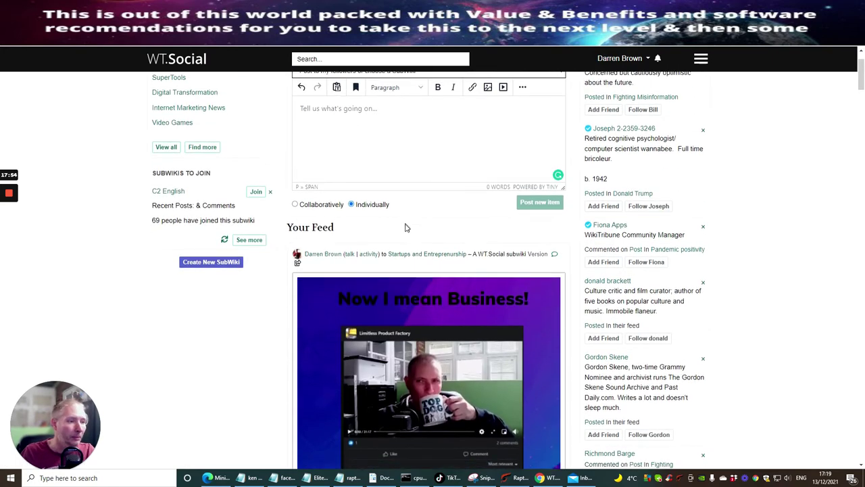
scroll(401, 233, up, 3)
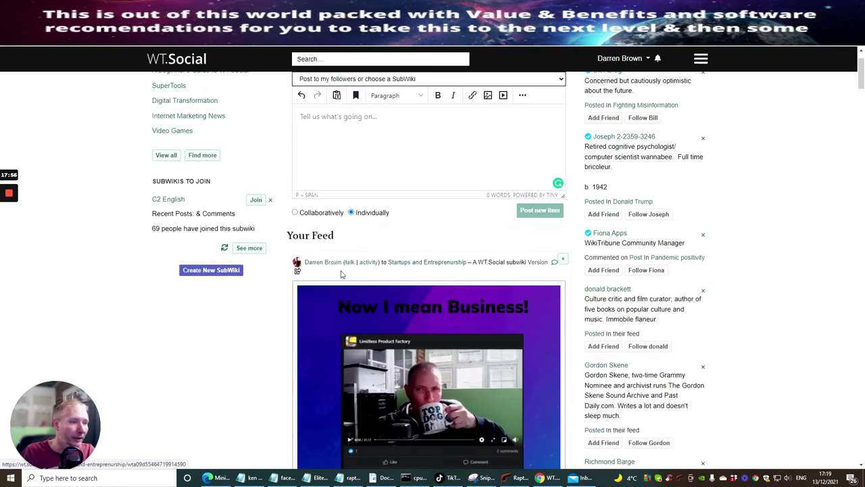
scroll(432, 268, down, 4)
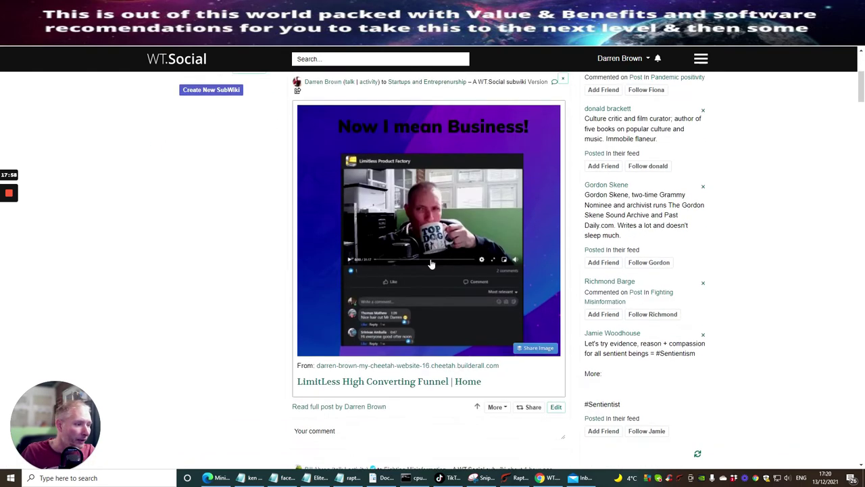
scroll(431, 263, up, 1)
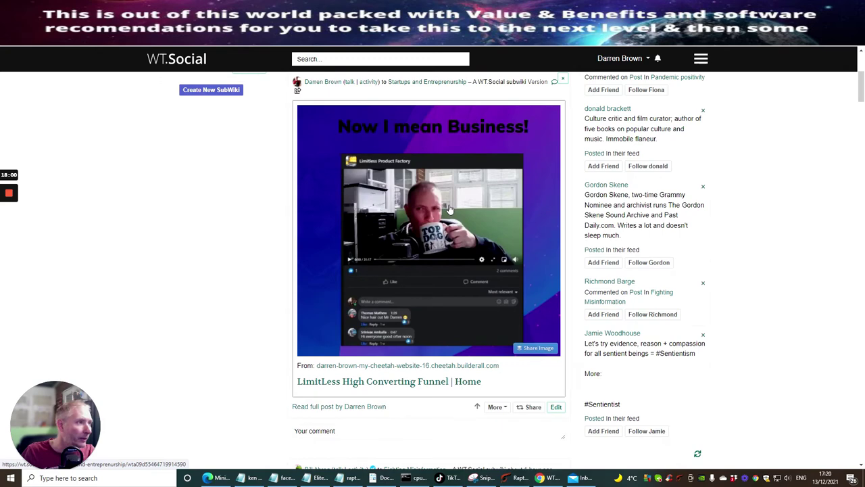
scroll(449, 209, down, 2)
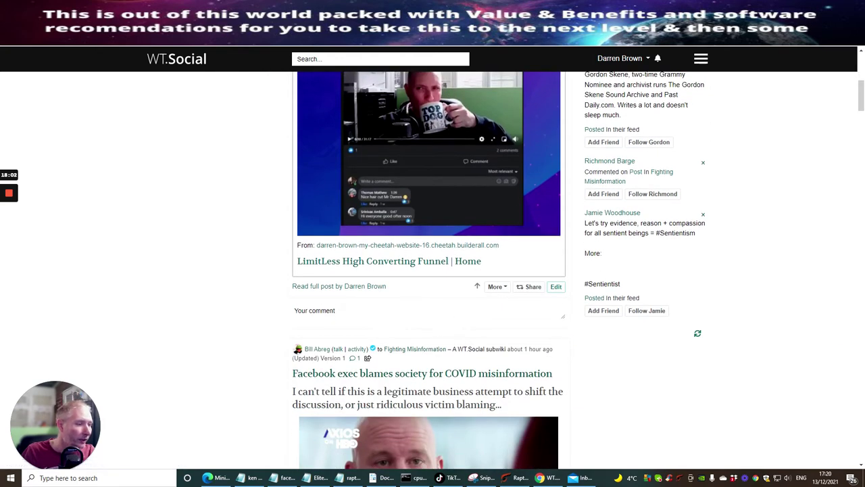
click(504, 290)
click(504, 289)
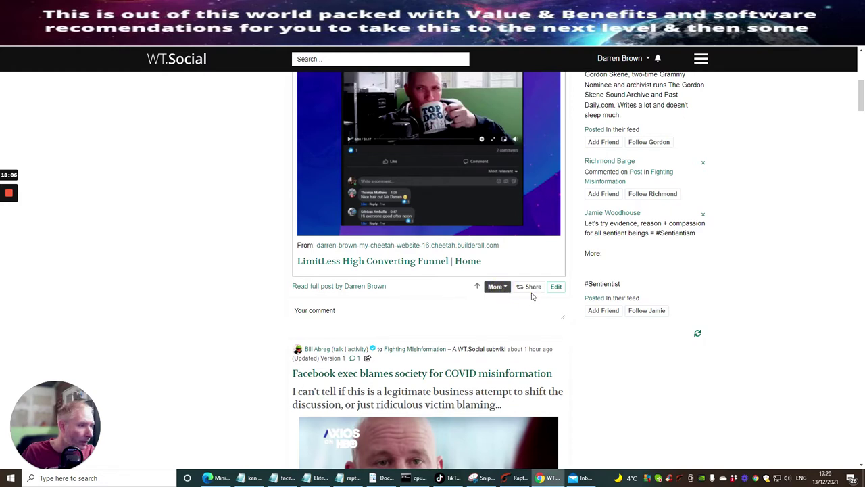
Share the LimitLess High Converting Funnel post to the Digital Marketing subwiki as a repost without a comment
click(529, 288)
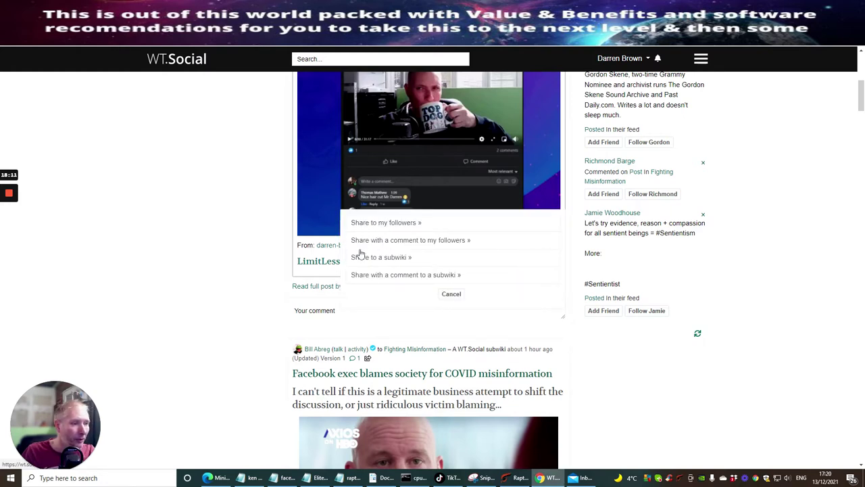
click(394, 258)
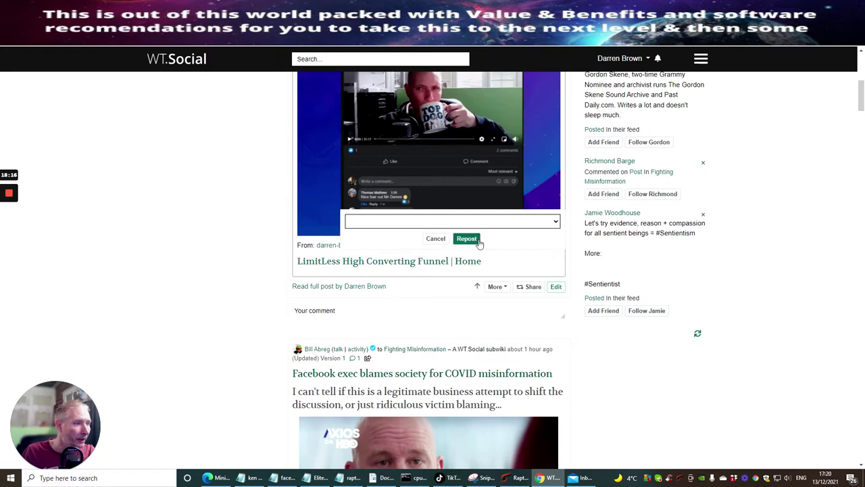
click(410, 223)
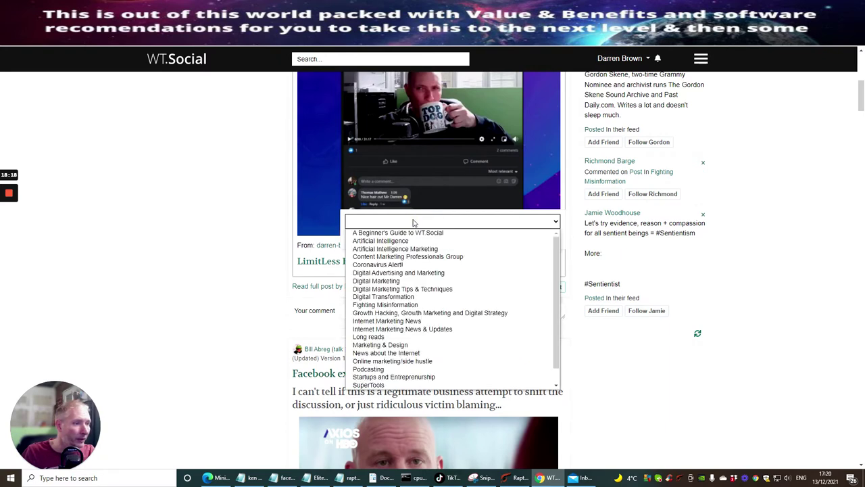
click(367, 281)
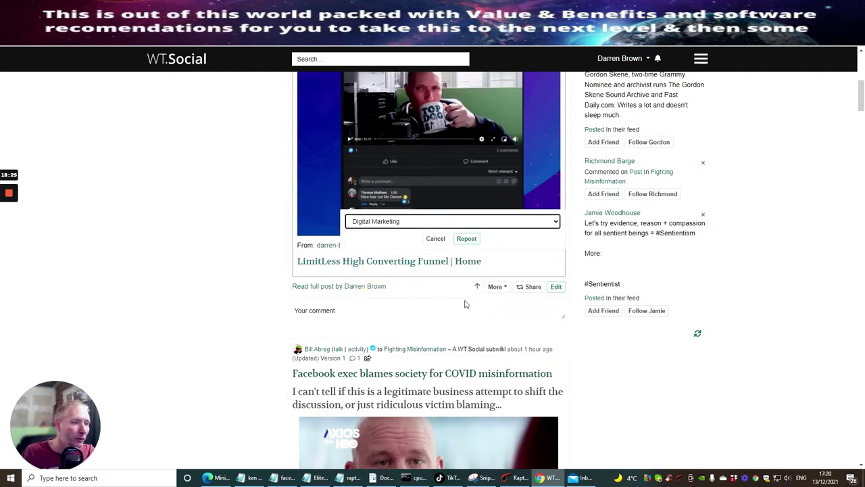
click(474, 240)
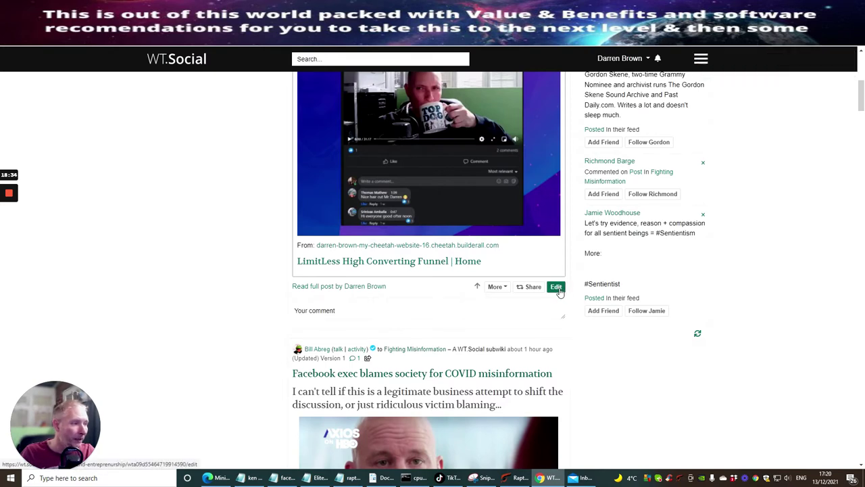
Open the LimitLess High Converting Funnel post for editing and check its title, body text area and link preview
click(555, 287)
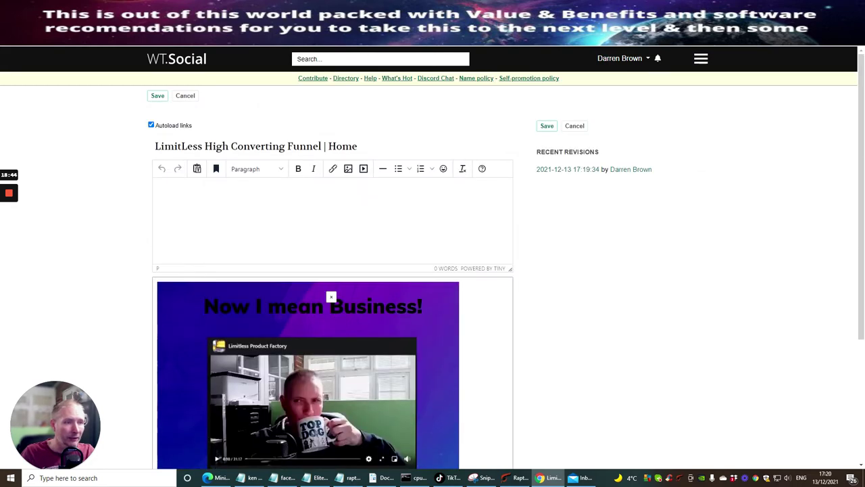
scroll(371, 233, down, 3)
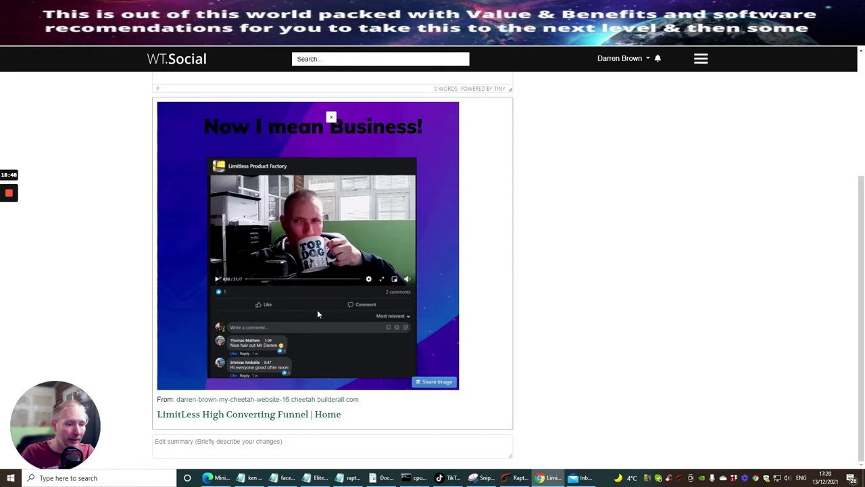
scroll(332, 314, up, 3)
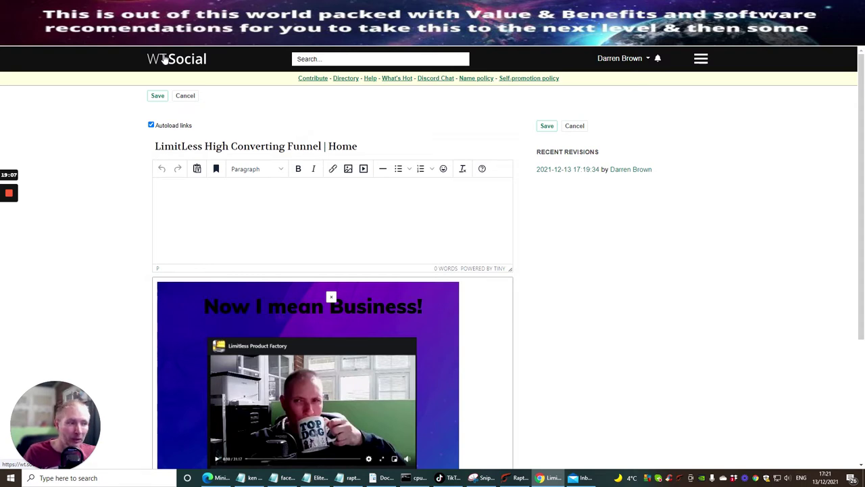
click(257, 218)
scroll(297, 220, down, 2)
scroll(292, 222, down, 1)
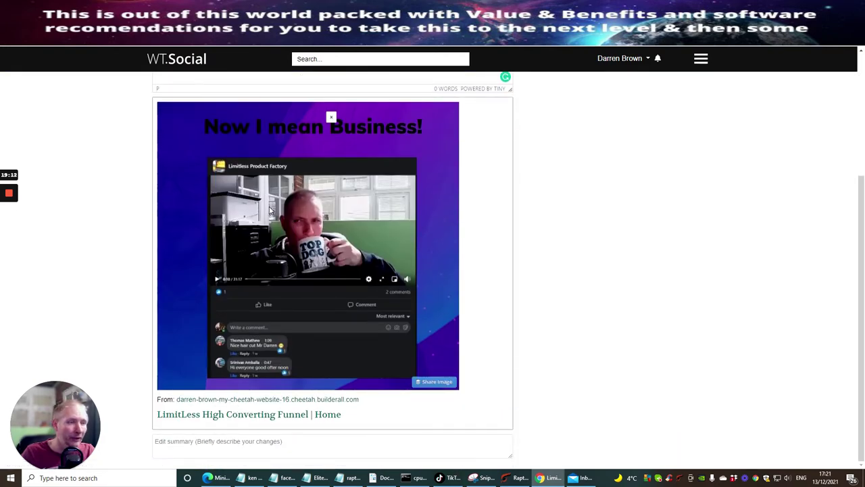
scroll(285, 218, up, 3)
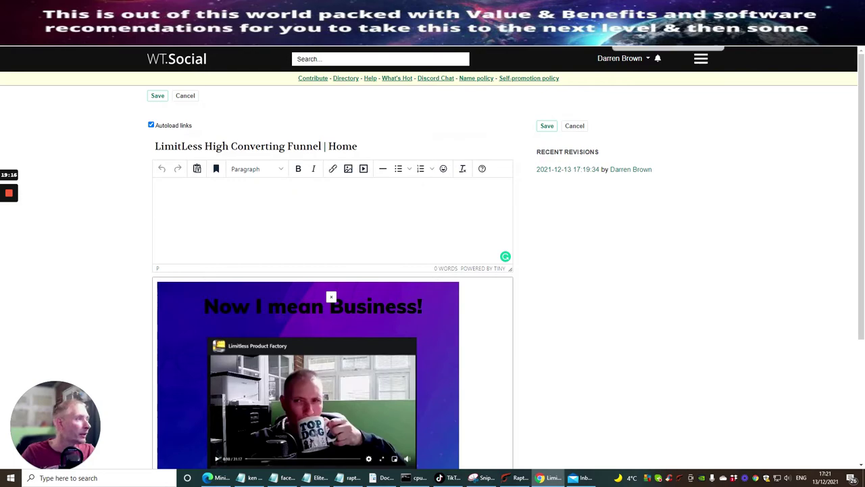
Switch to the YouTube video page and copy the description from "You Nearly Have access to Limitless" through "affiliate and digital marketing needs"
key(ctrl+Tab)
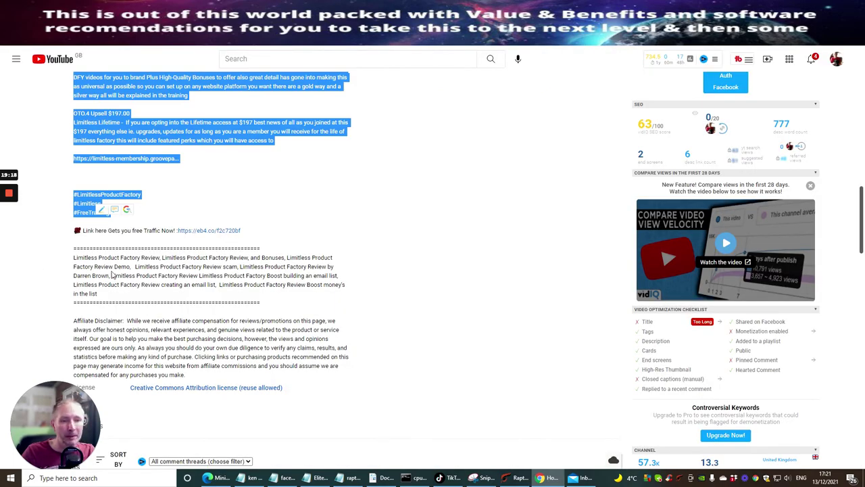
scroll(112, 275, up, 10)
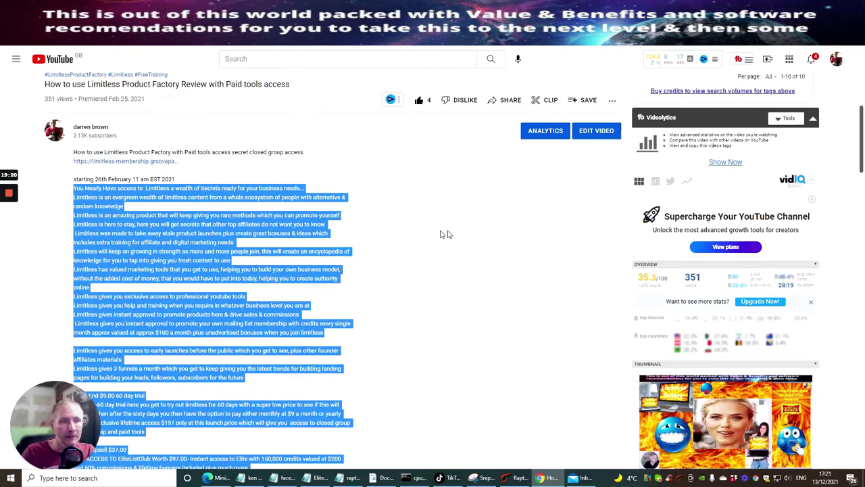
click(448, 234)
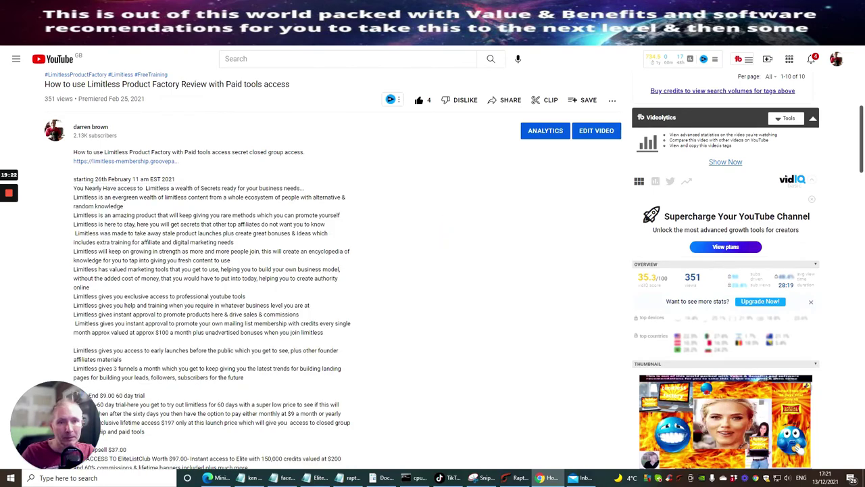
drag(74, 187, 125, 210)
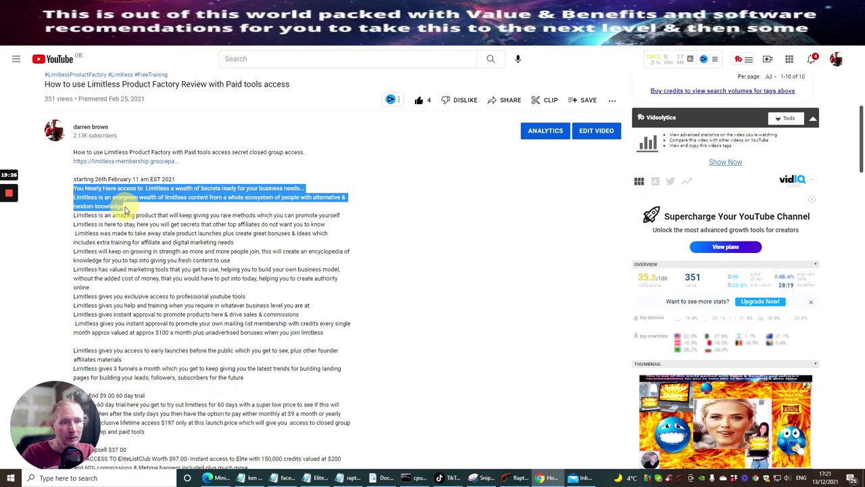
drag(125, 210, 246, 241)
right_click(200, 237)
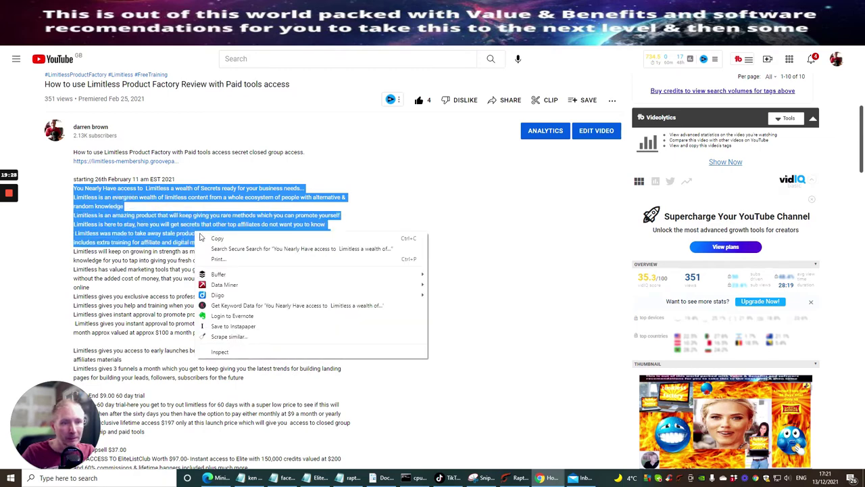
click(203, 238)
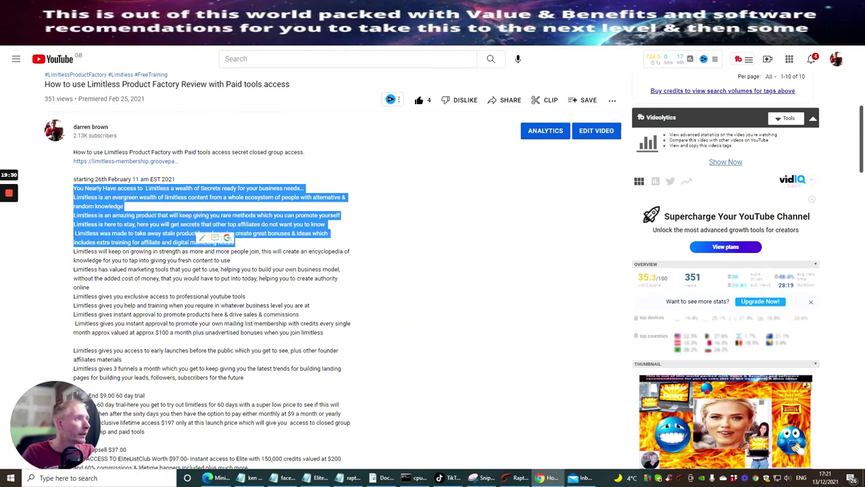
Return to the WT.Social post editor, paste the copied description into the post body above the funnel preview, and save the post
key(ctrl+Tab)
right_click(199, 215)
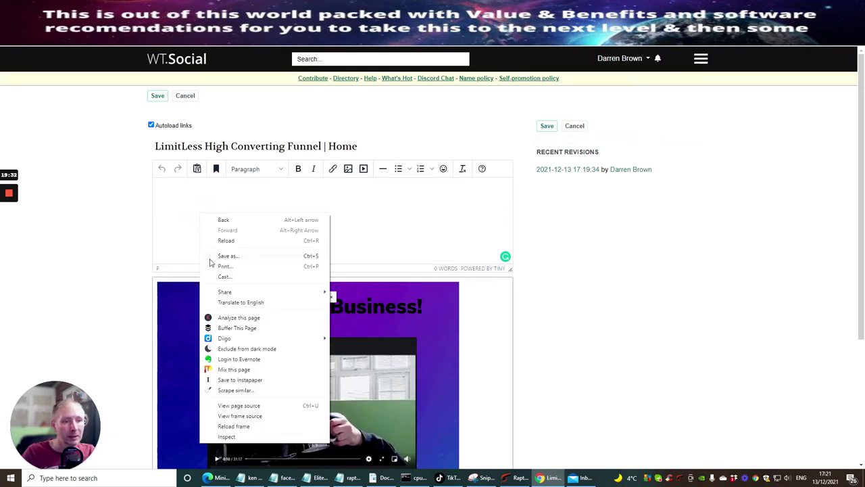
click(197, 199)
right_click(197, 202)
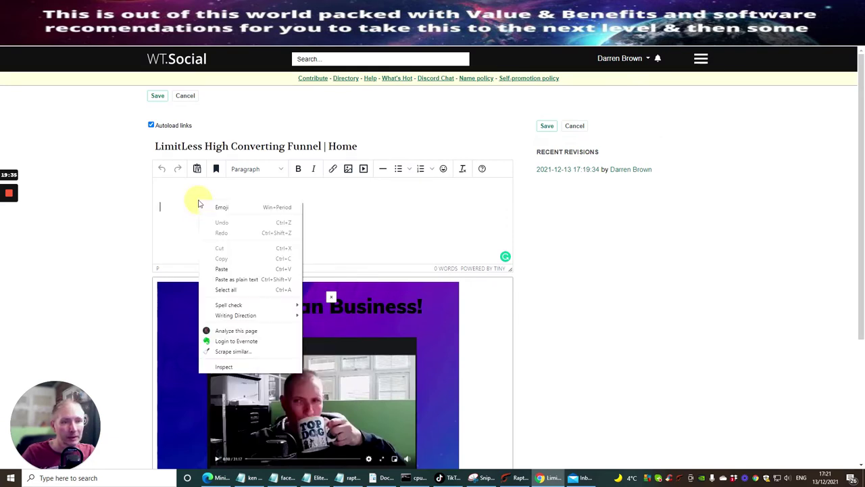
click(221, 269)
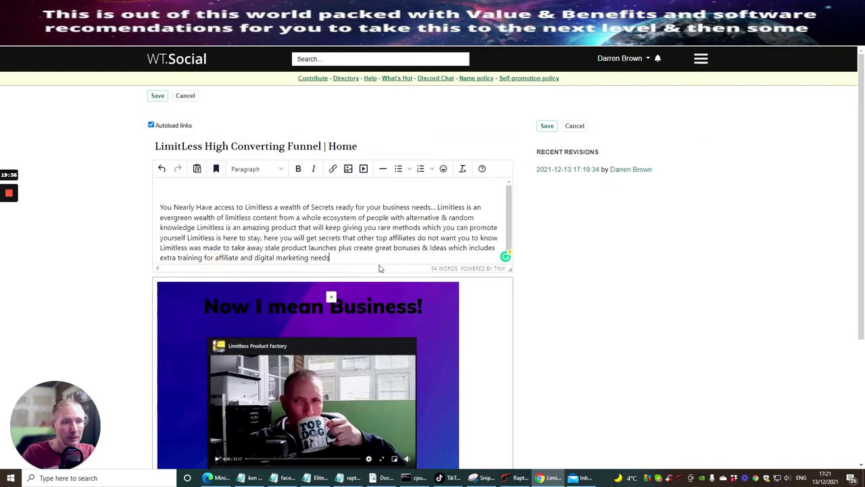
scroll(642, 224, down, 3)
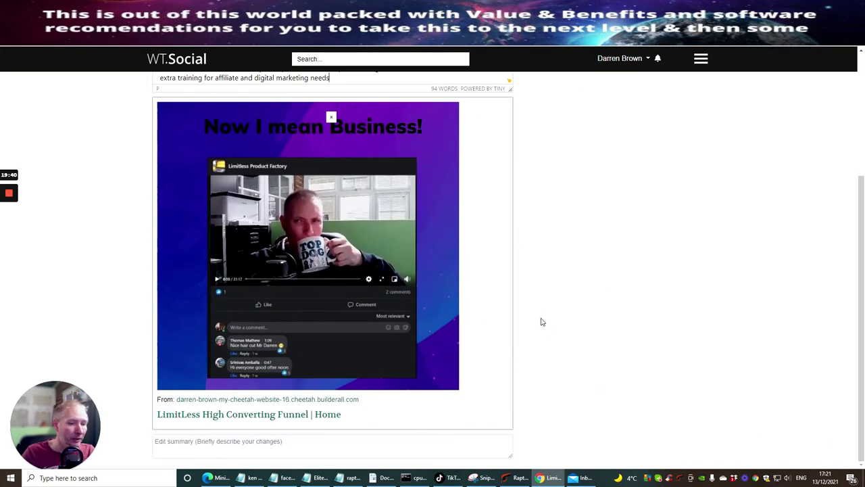
scroll(433, 294, up, 3)
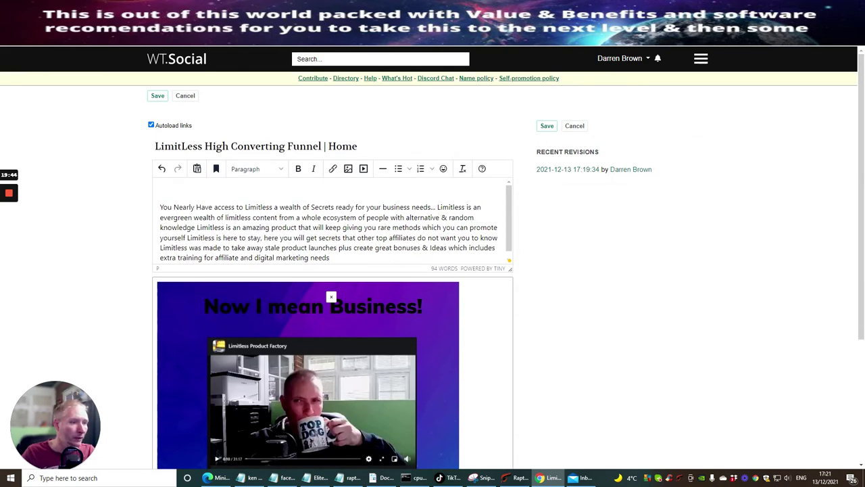
click(156, 95)
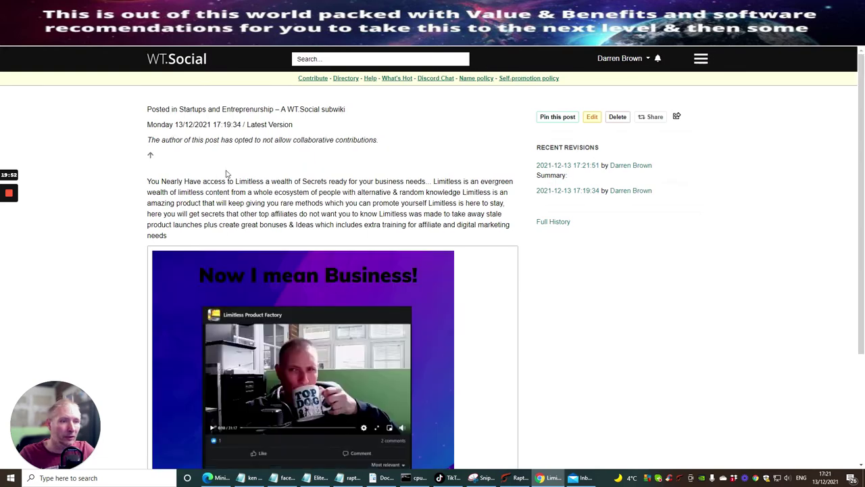
Examine the saved post's description text, Now I mean Business! image and funnel link on its own page
scroll(198, 181, down, 1)
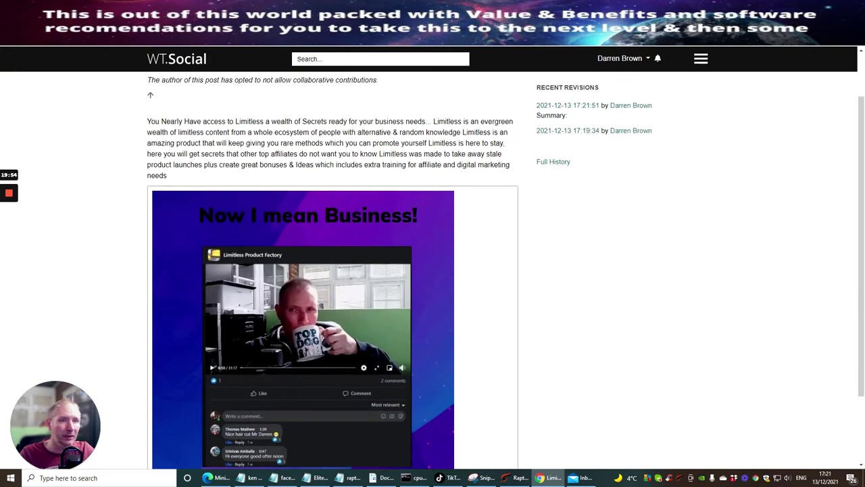
scroll(318, 149, down, 2)
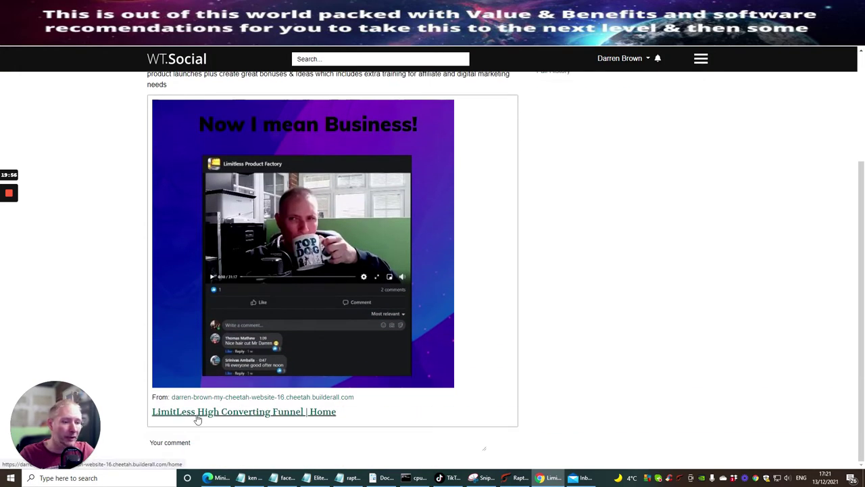
scroll(324, 223, up, 3)
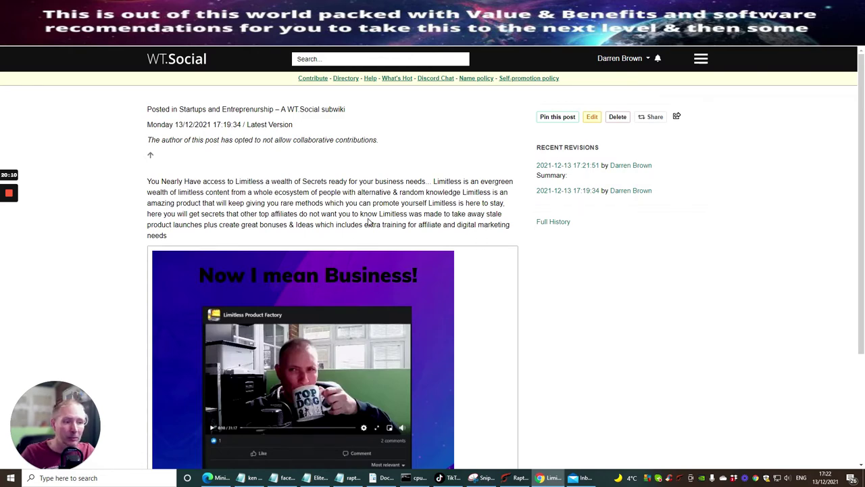
scroll(368, 221, down, 2)
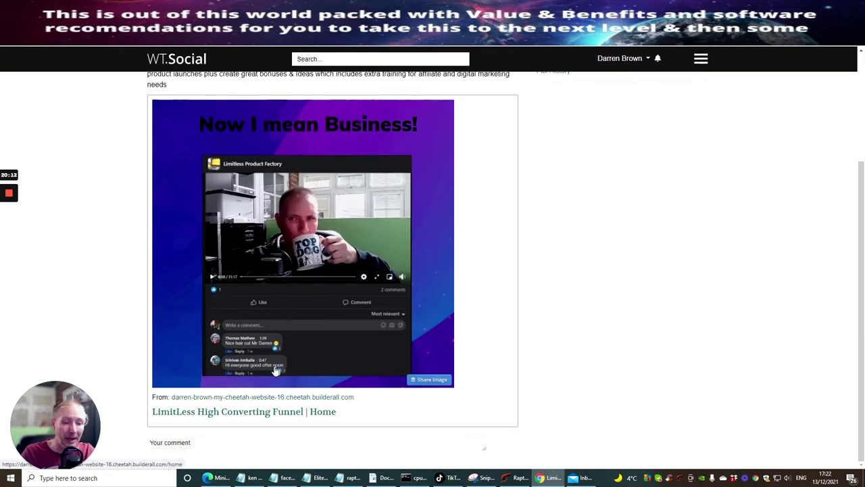
scroll(404, 272, up, 2)
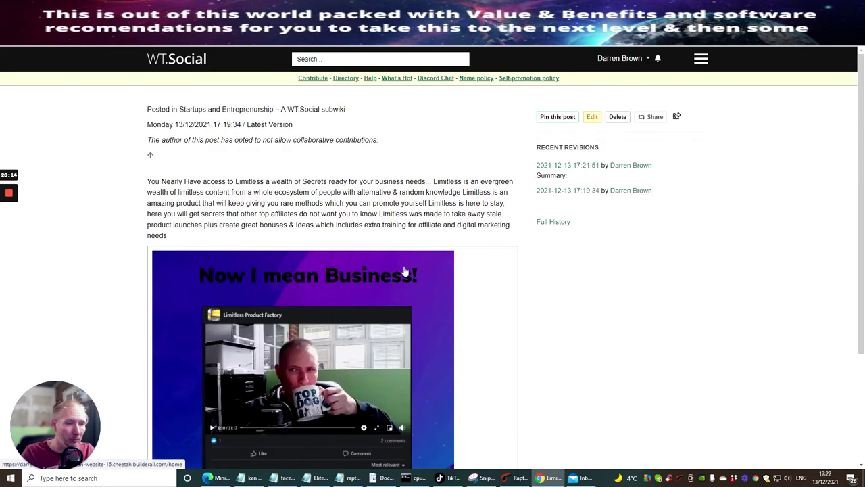
scroll(358, 291, down, 2)
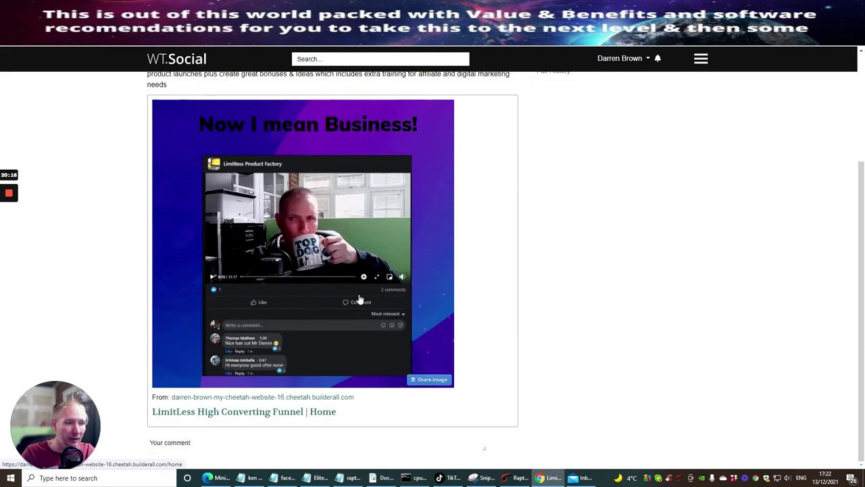
scroll(360, 299, up, 2)
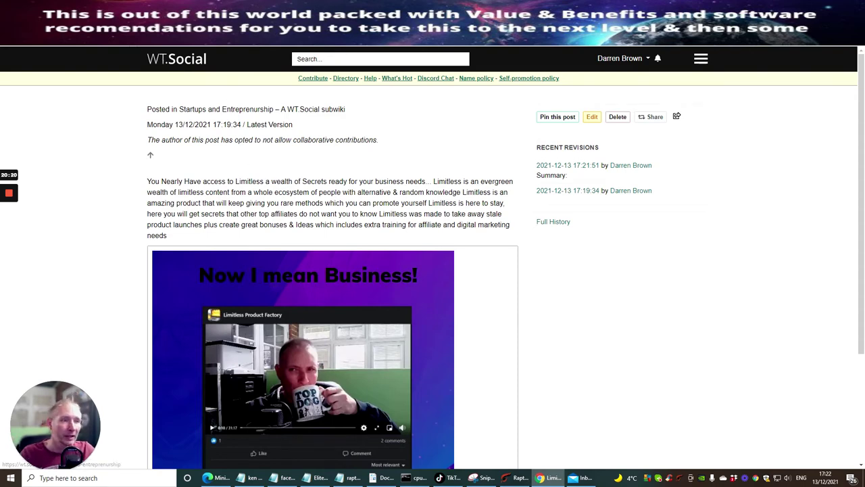
Open the funnel page from the post's preview and examine its story, member comments, sales dashboards, testimonials and promotion link section
scroll(323, 303, down, 2)
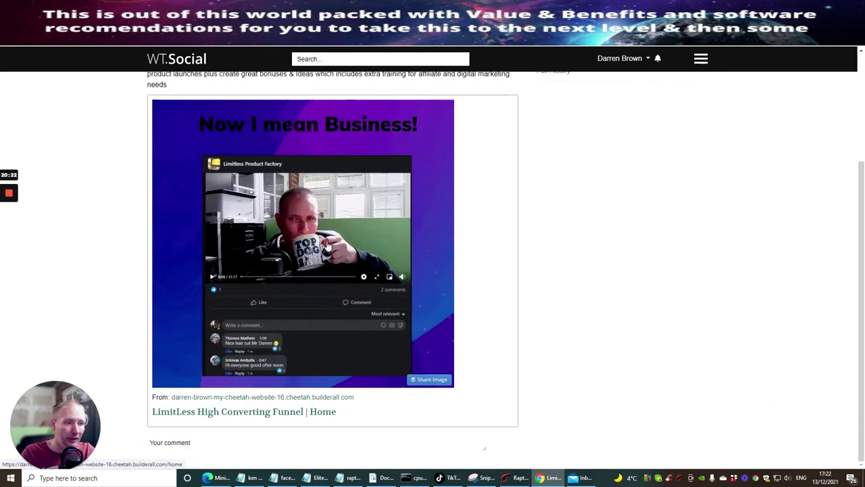
click(328, 246)
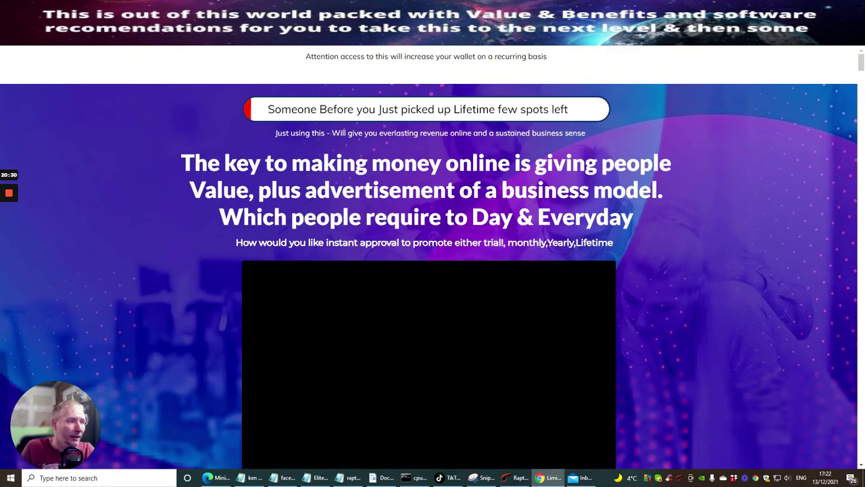
scroll(663, 190, down, 10)
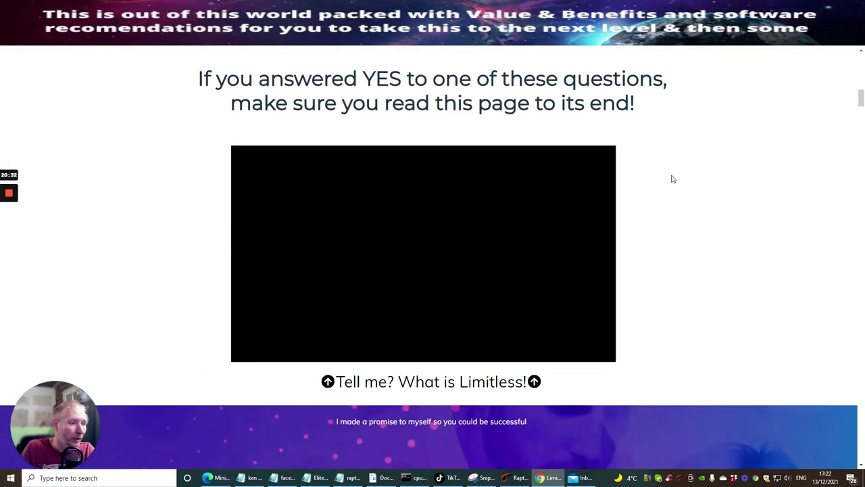
scroll(669, 173, down, 15)
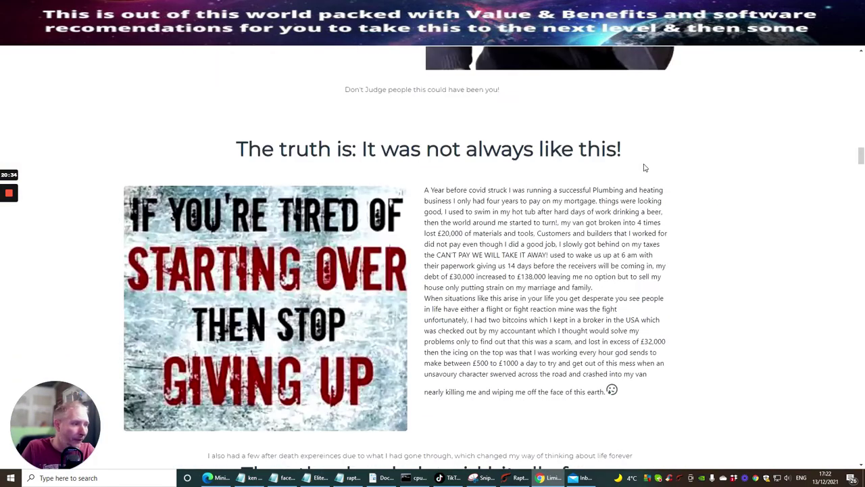
scroll(644, 168, down, 15)
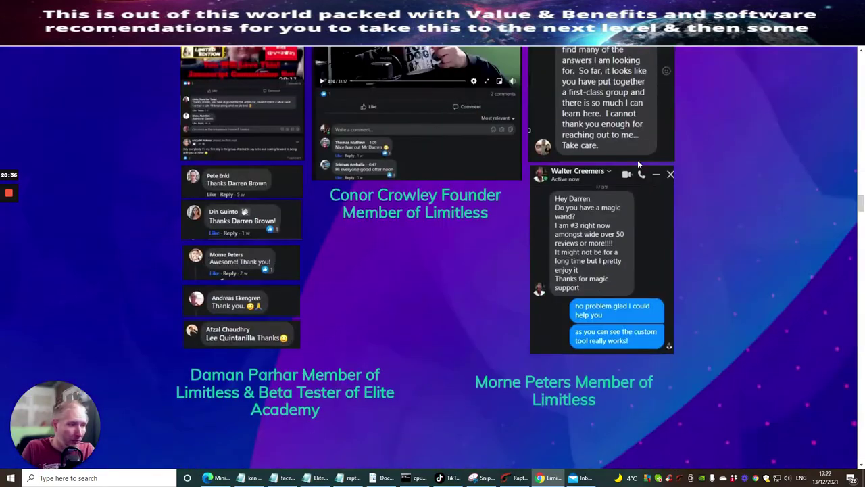
scroll(635, 158, down, 15)
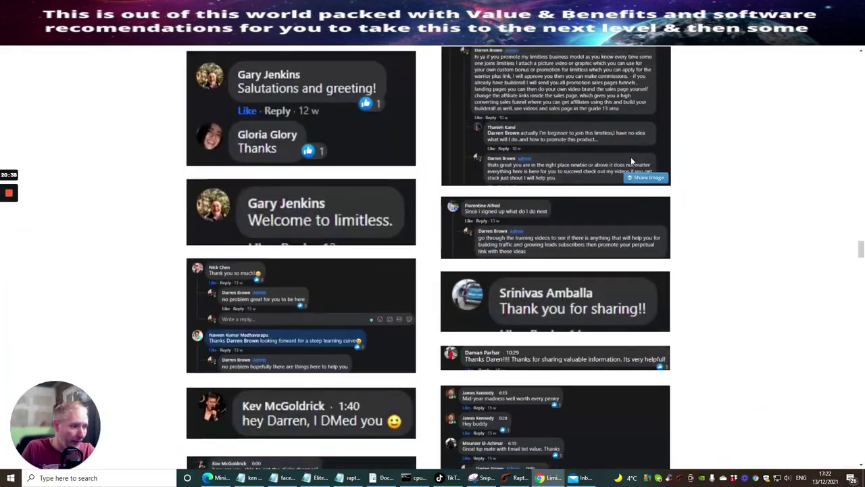
scroll(630, 157, down, 10)
scroll(627, 153, down, 15)
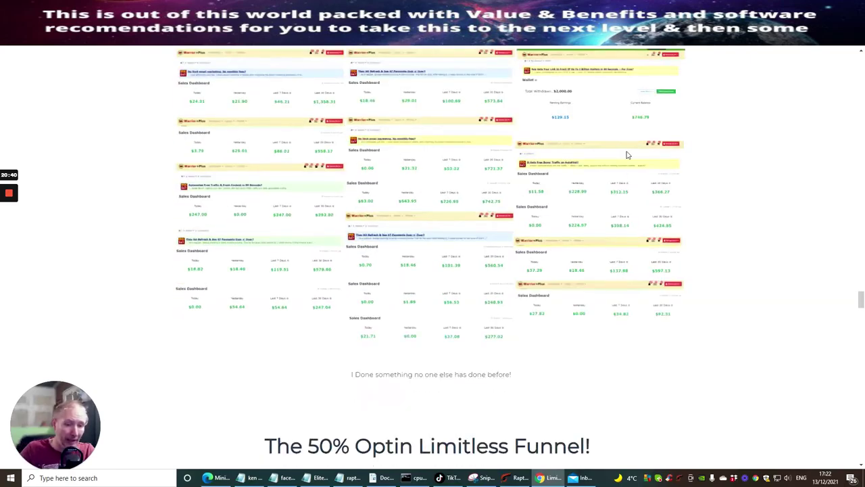
scroll(628, 154, down, 12)
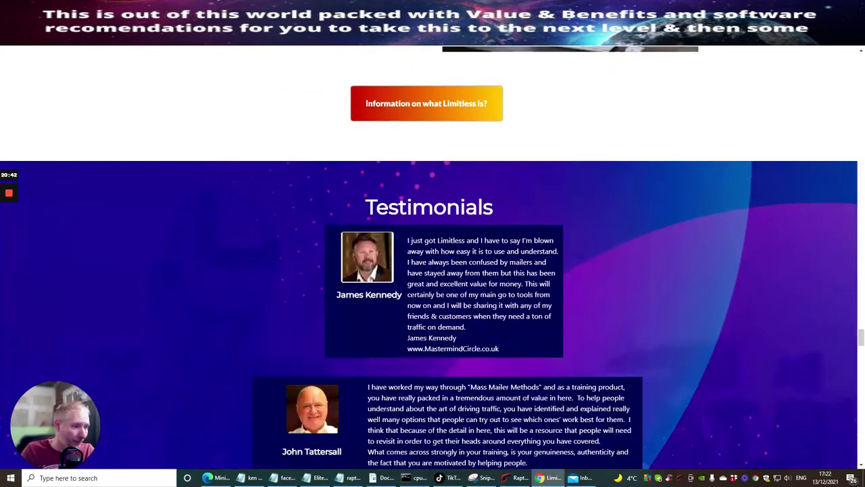
scroll(627, 154, up, 2)
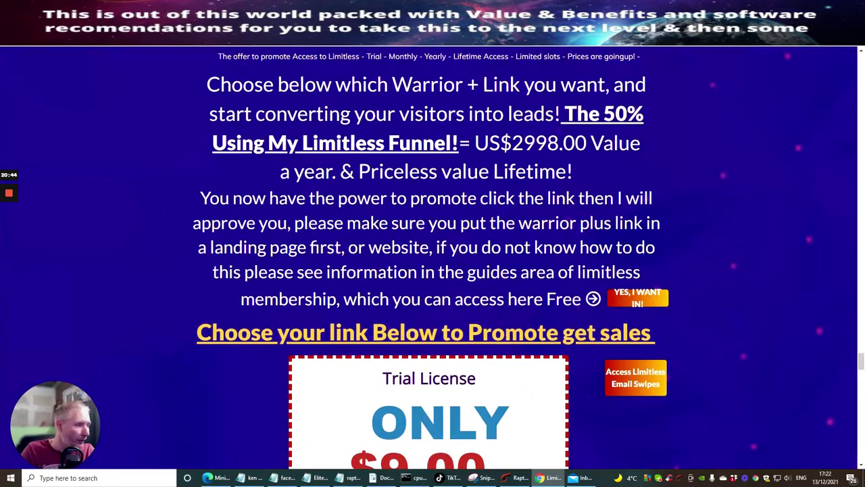
Follow the funnel's YES, I WANT IN! link to the Facebook group, and return to the YouTube video page to clear its description selection
click(637, 297)
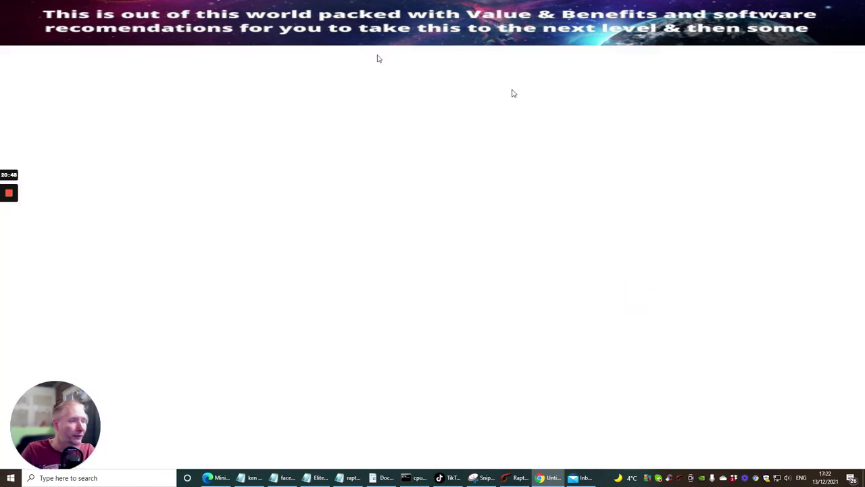
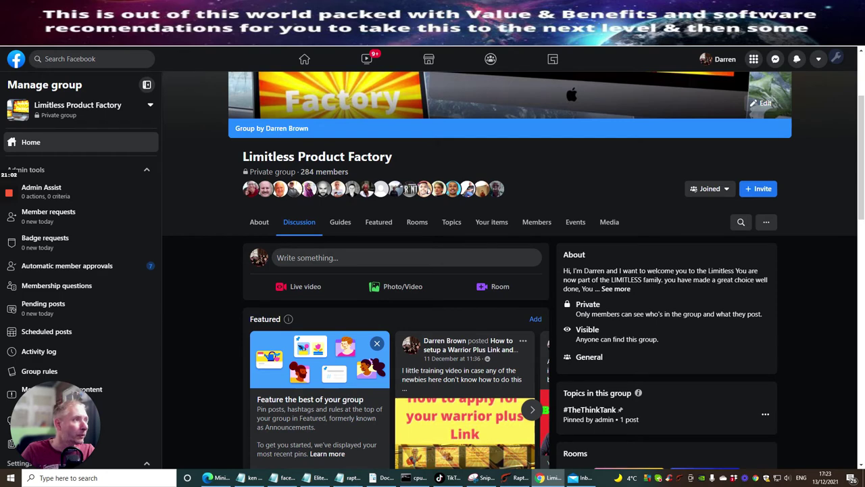
key(ctrl+Tab)
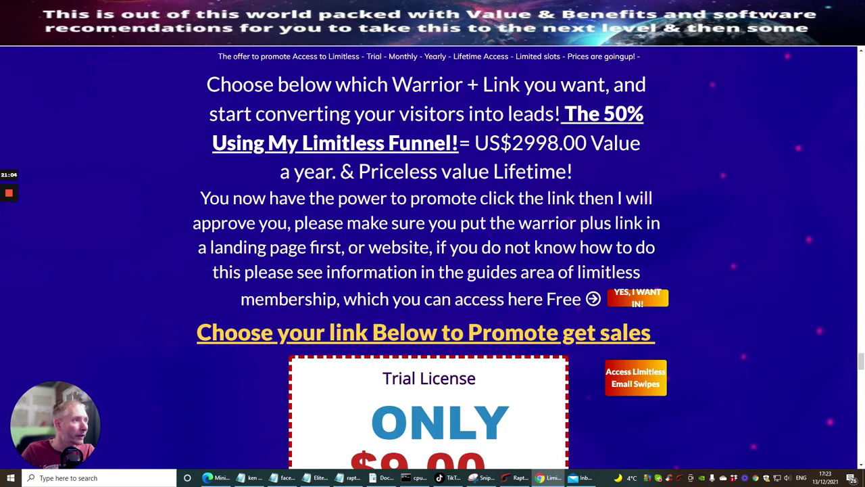
key(ctrl+Tab)
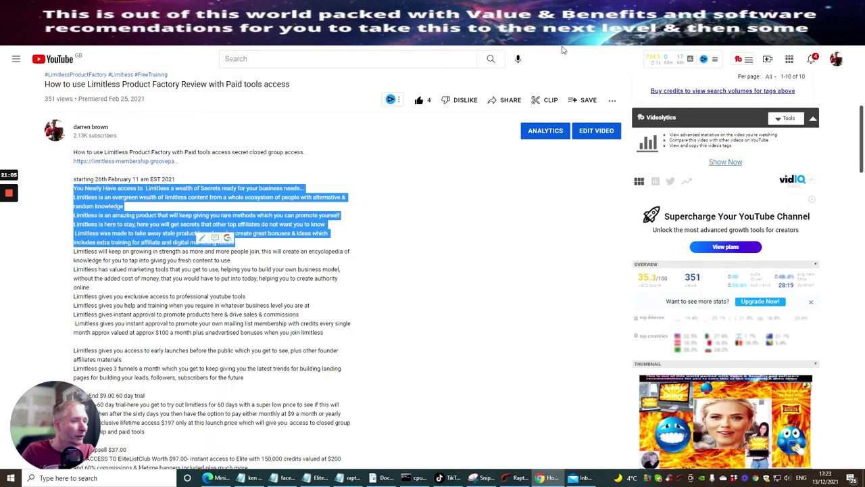
click(419, 195)
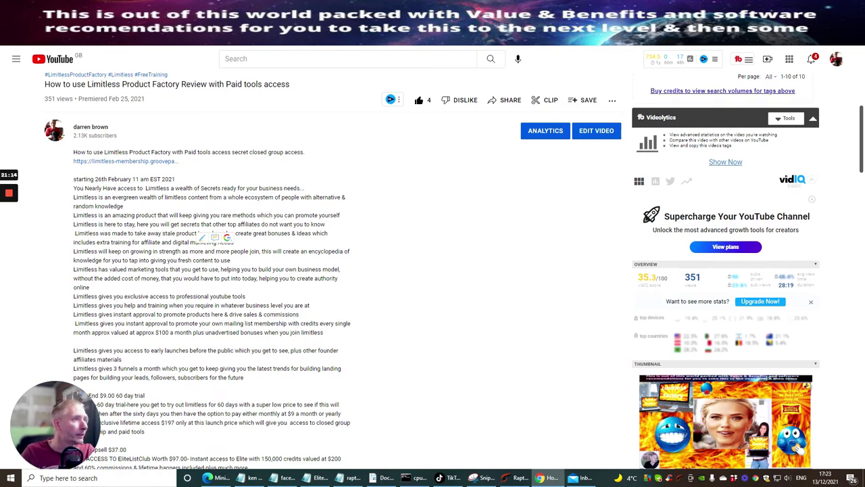
Load the WT.Social home page at wt.social in a new browser tab
key(ctrl+Tab)
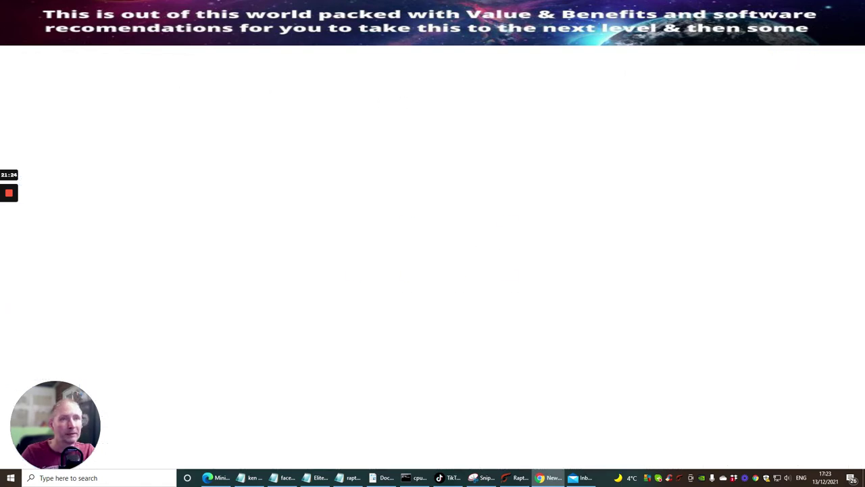
text(wts)
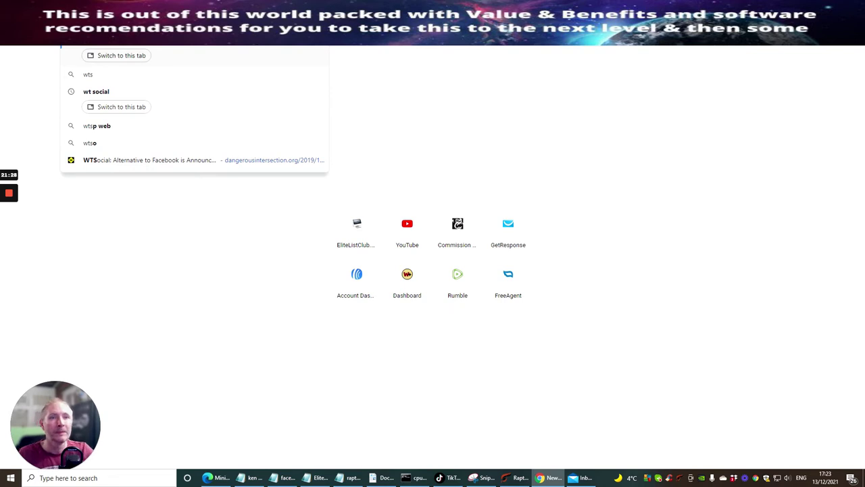
key(BackSpace)
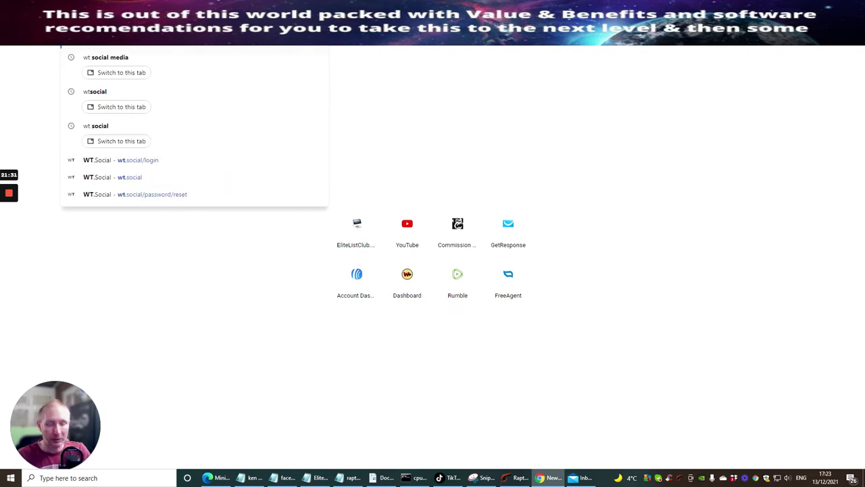
text(so)
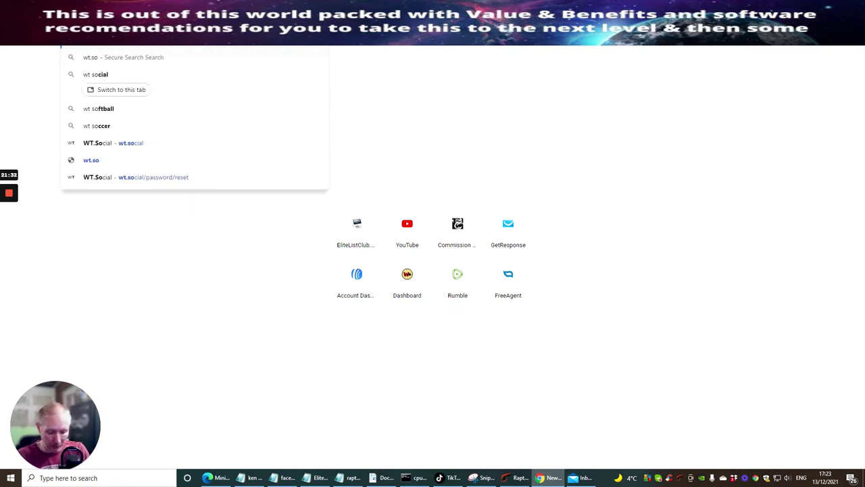
text(cial)
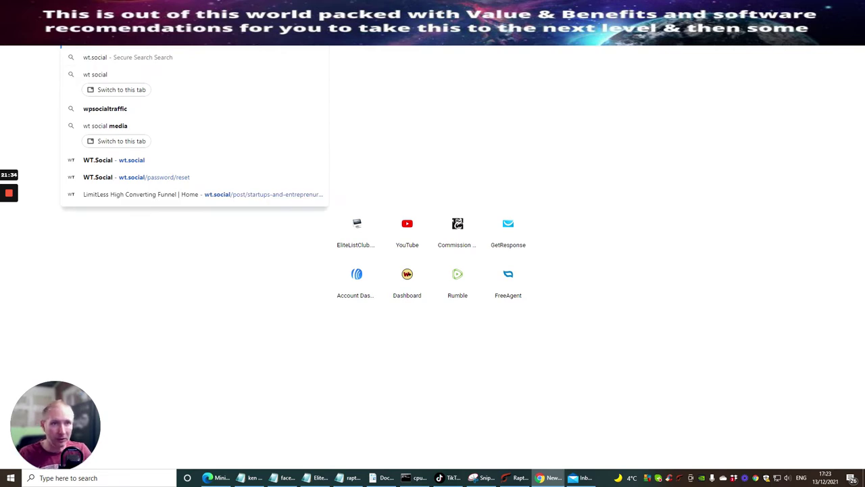
click(132, 48)
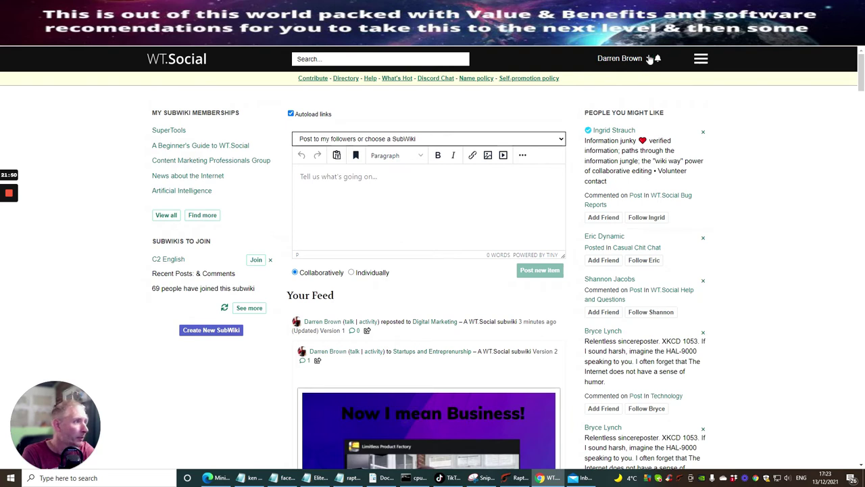
Open the account's own profile page and look through its full list of subwiki memberships
click(648, 59)
click(616, 83)
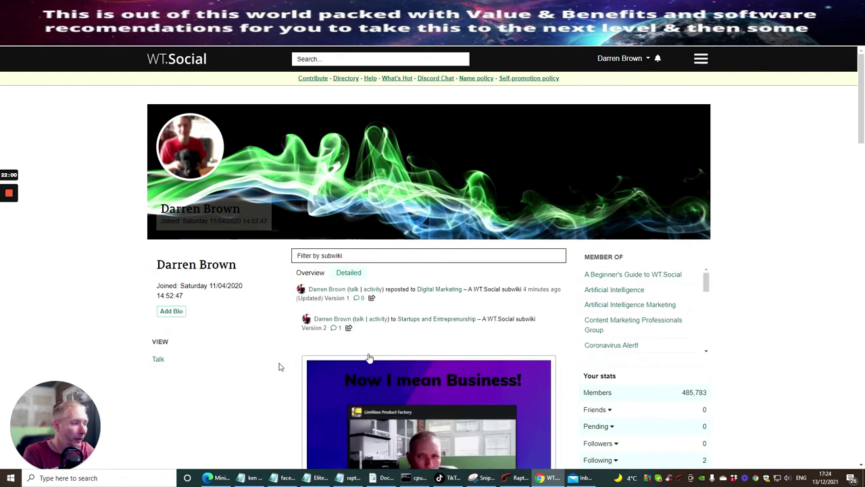
scroll(511, 305, down, 2)
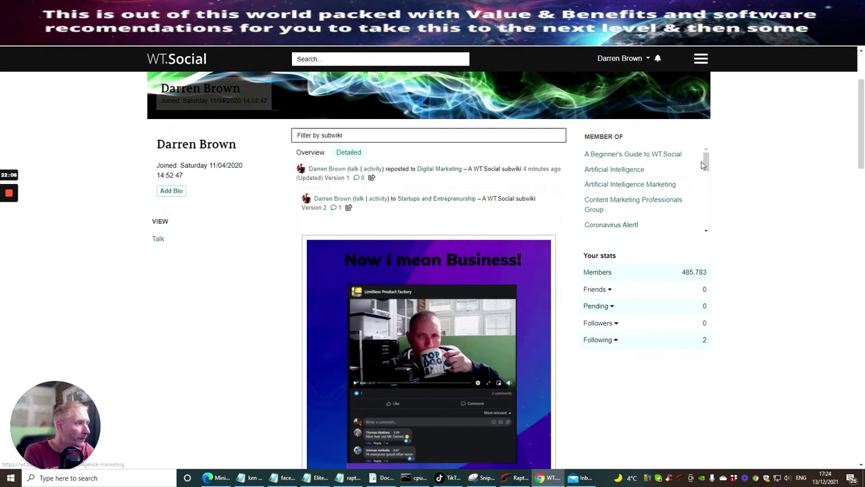
drag(706, 159, 709, 218)
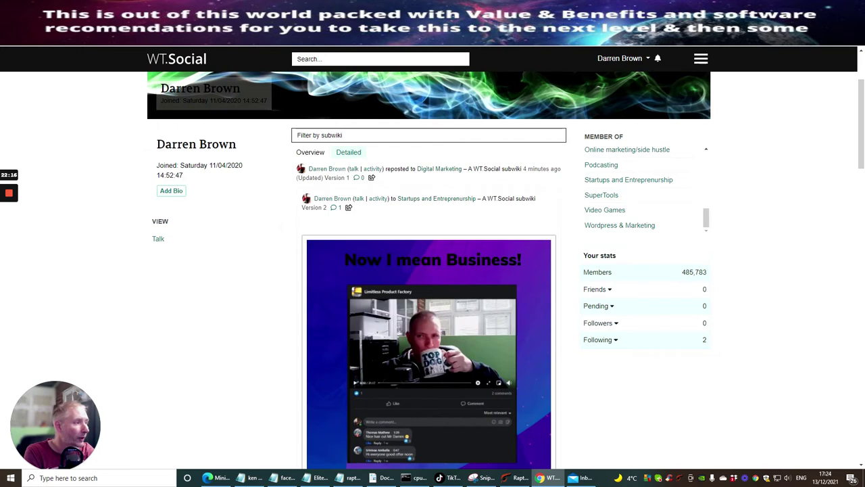
scroll(764, 160, down, 2)
scroll(765, 160, up, 2)
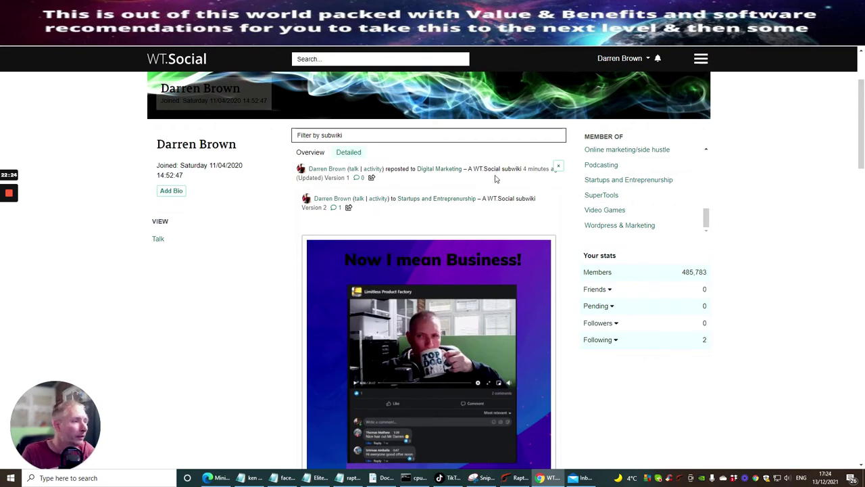
Examine the funnel posts and older posts listed on the profile, and return to the WT.Social home feed
scroll(404, 177, down, 5)
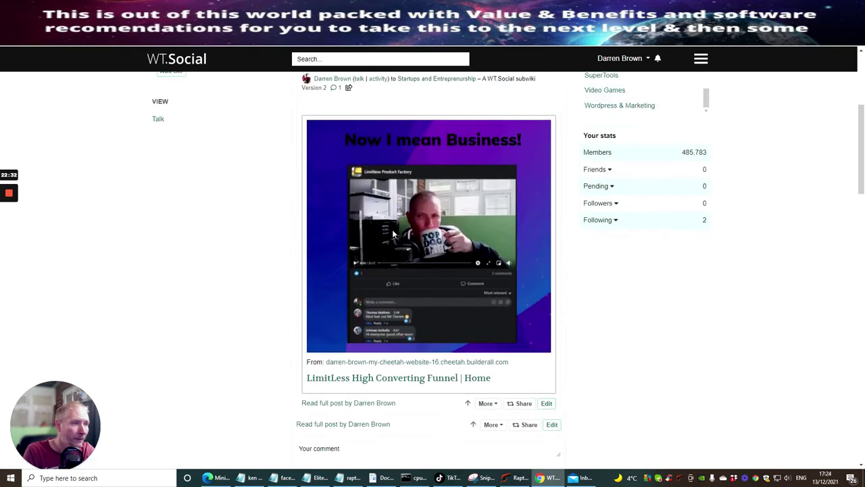
scroll(392, 233, down, 4)
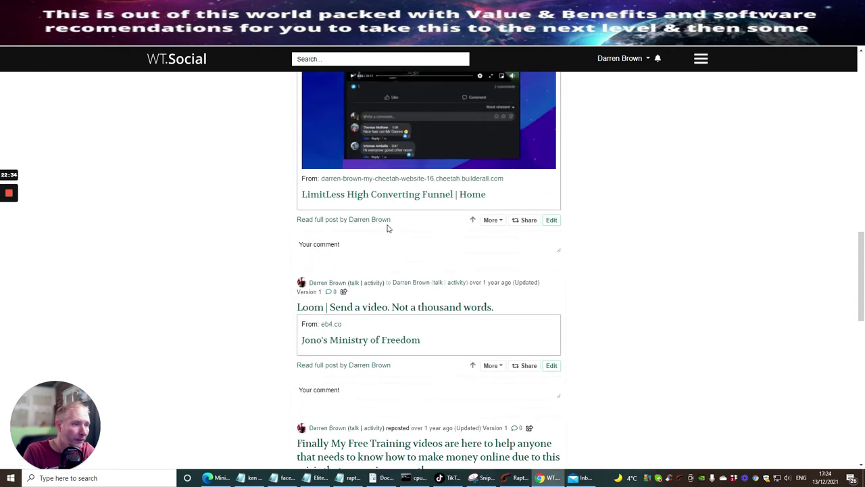
scroll(391, 190, down, 2)
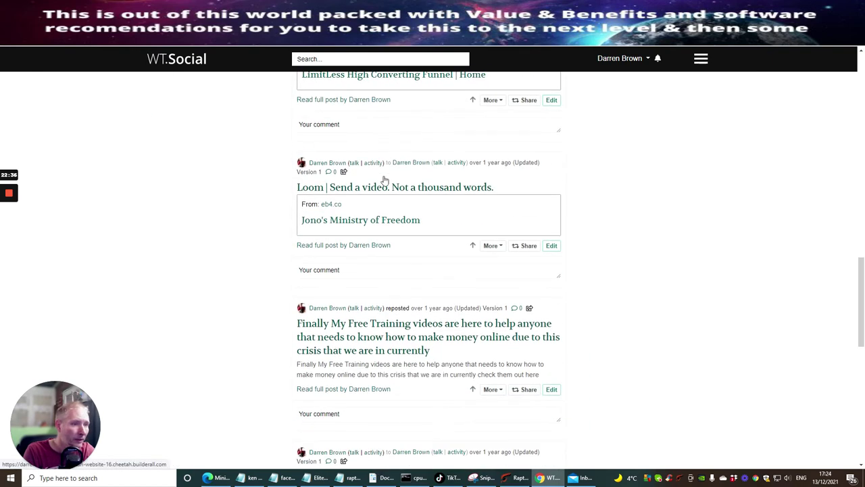
scroll(368, 211, up, 4)
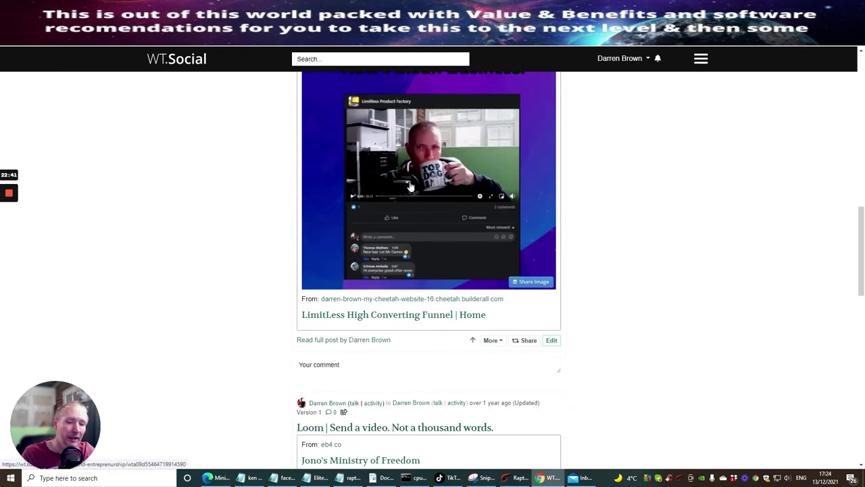
scroll(405, 175, down, 3)
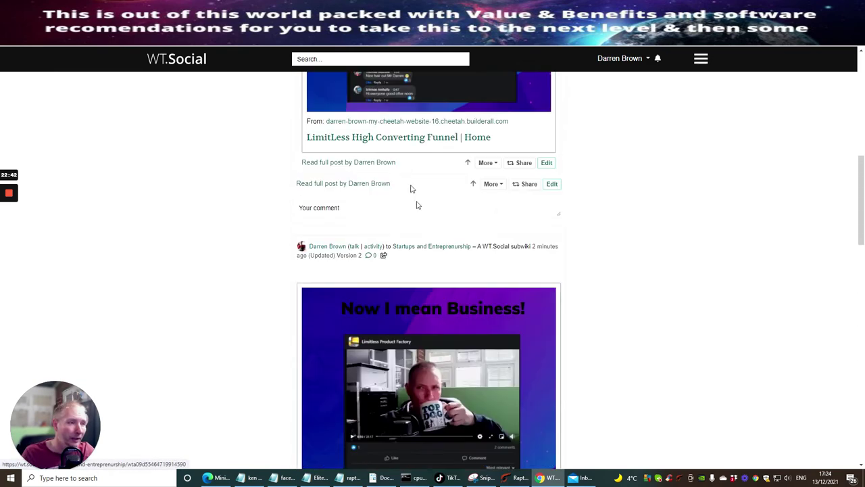
scroll(413, 179, up, 3)
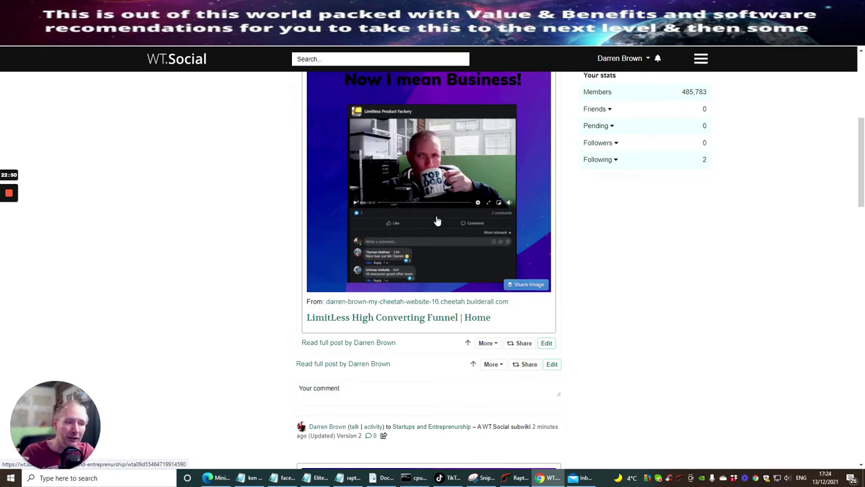
scroll(422, 188, down, 15)
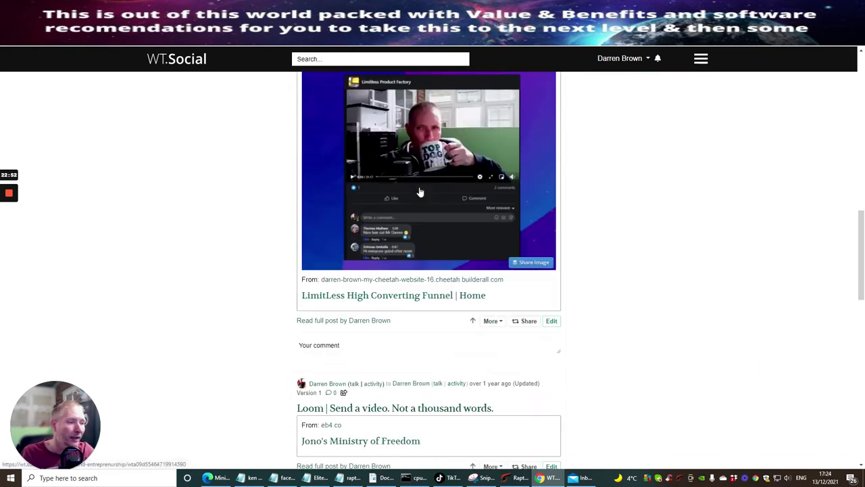
scroll(416, 189, up, 10)
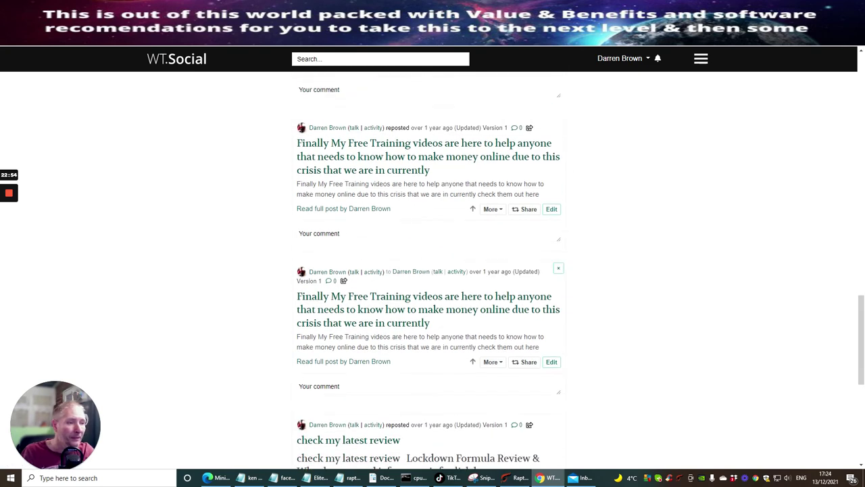
scroll(396, 160, up, 10)
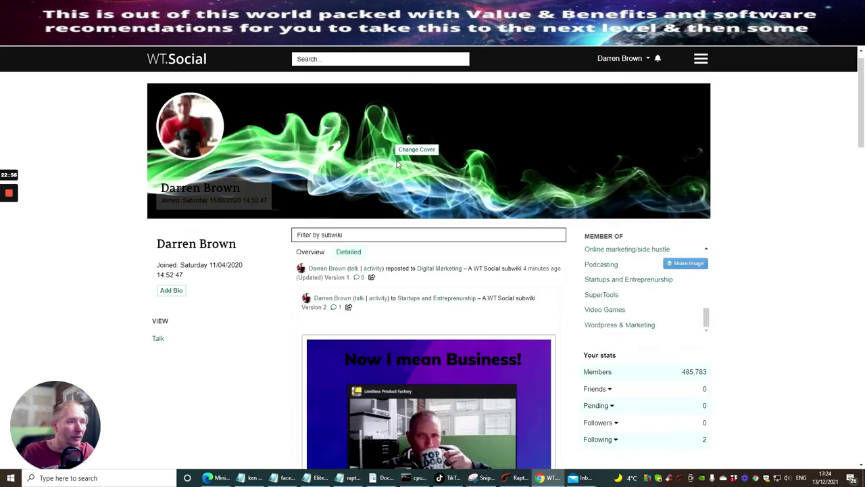
scroll(395, 164, down, 1)
scroll(395, 164, up, 2)
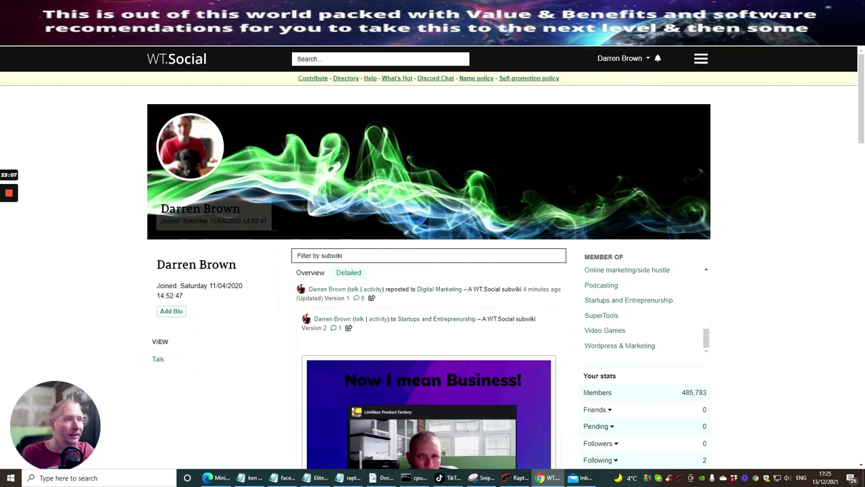
click(171, 59)
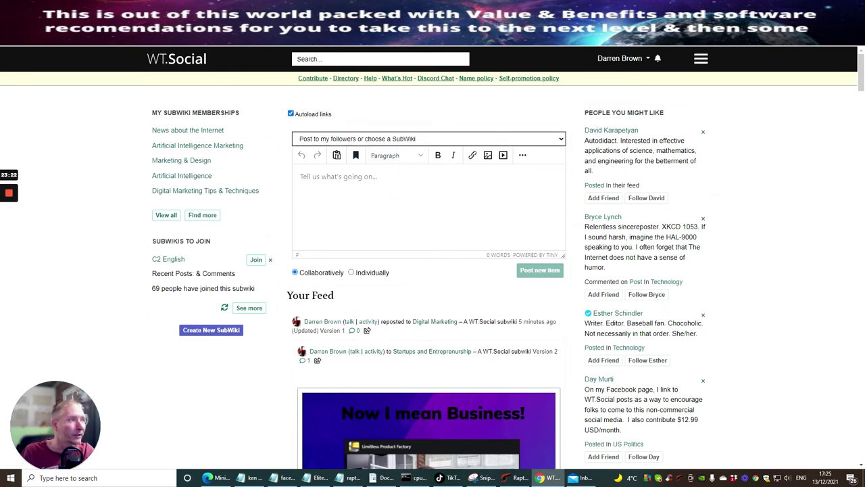
Switch to YouTube, open the account's own channel page, and open the uploaded 21 Golden Bundle Review video
key(ctrl+Tab)
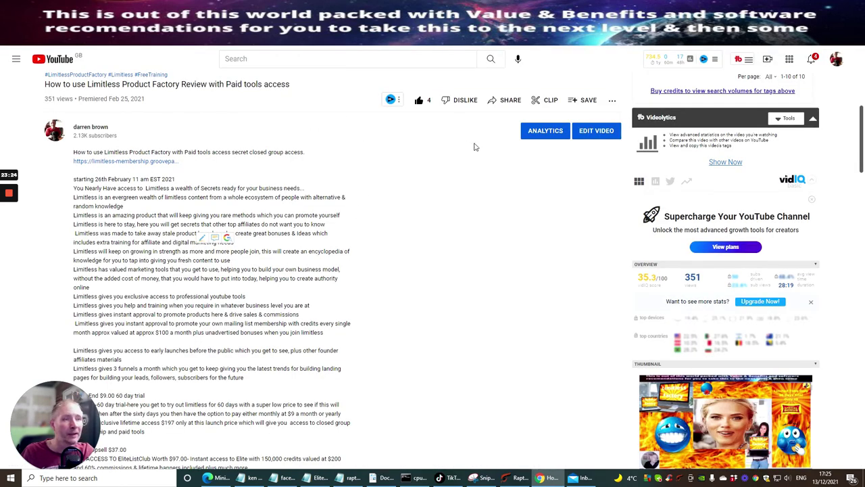
click(836, 59)
click(633, 241)
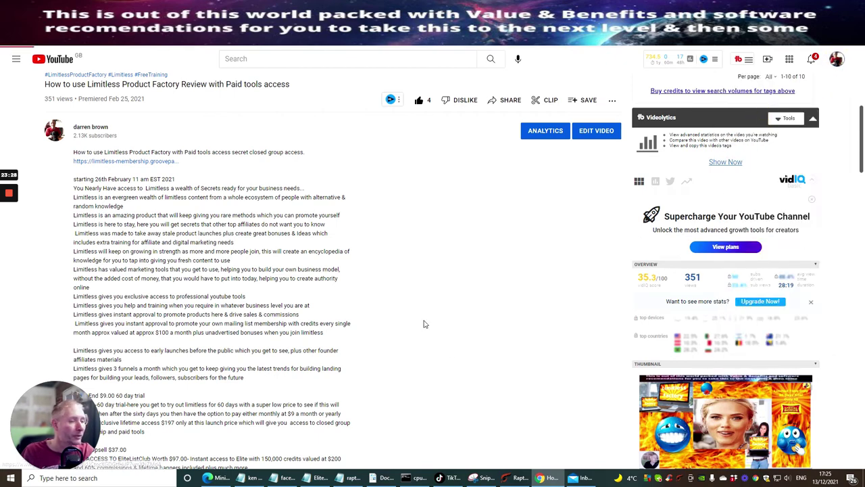
key(alt+Left)
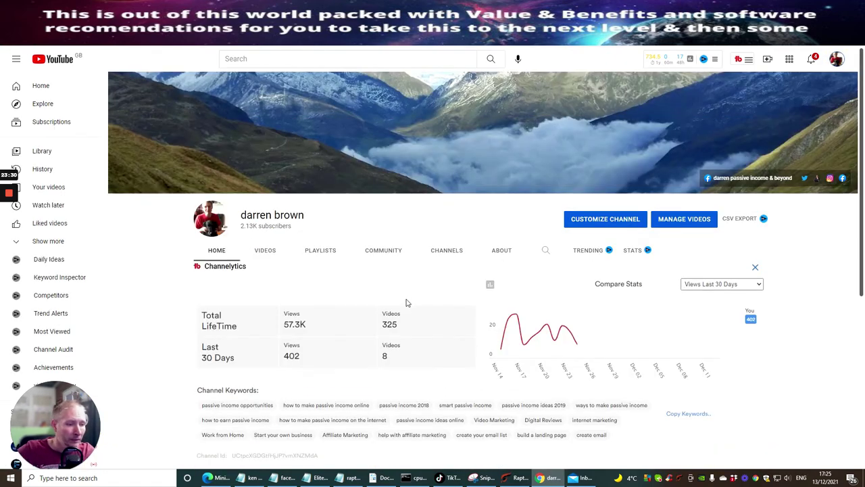
scroll(406, 338, down, 4)
mouse_move(306, 272)
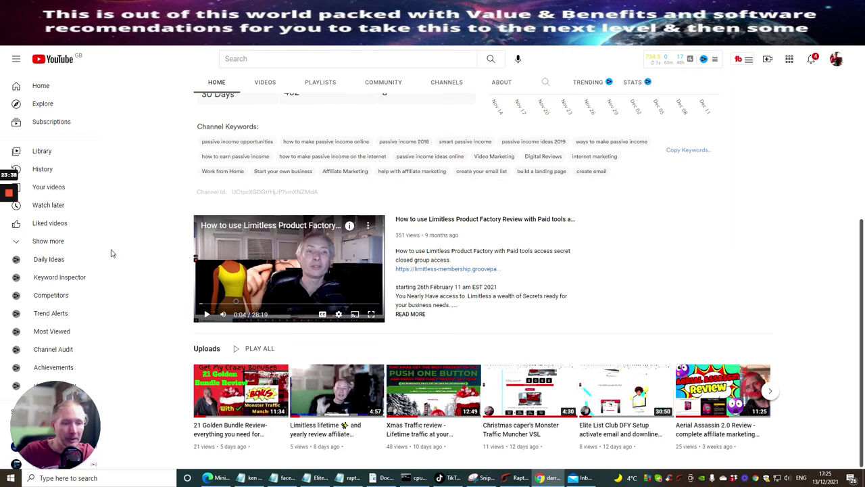
click(250, 402)
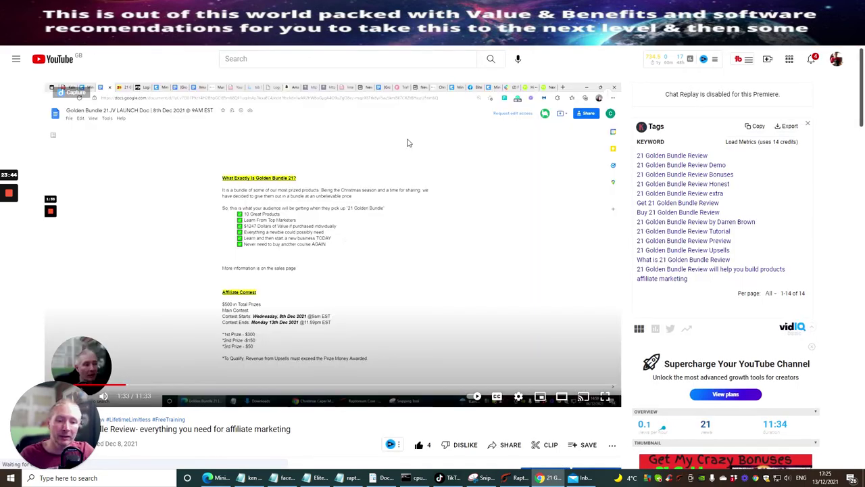
Copy the bonuscrate.com bonuses and review area link from the 21 Golden Bundle Review video's description
scroll(457, 158, down, 2)
scroll(460, 154, down, 5)
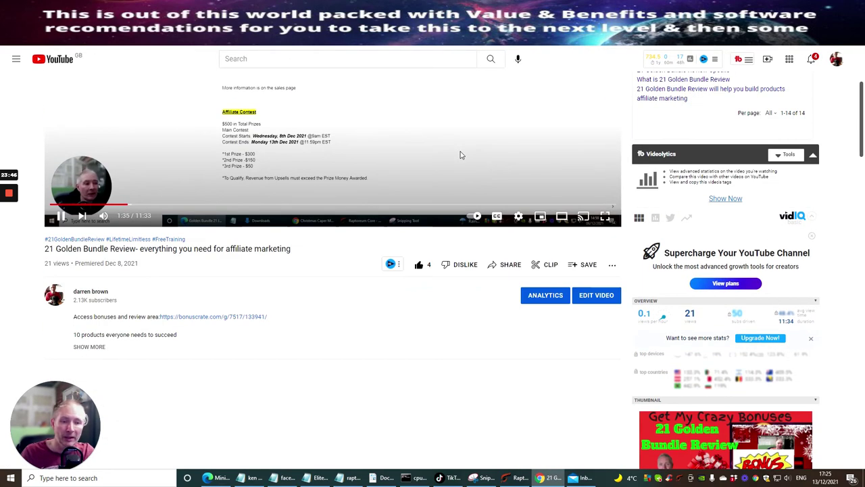
scroll(333, 203, up, 1)
scroll(338, 196, up, 4)
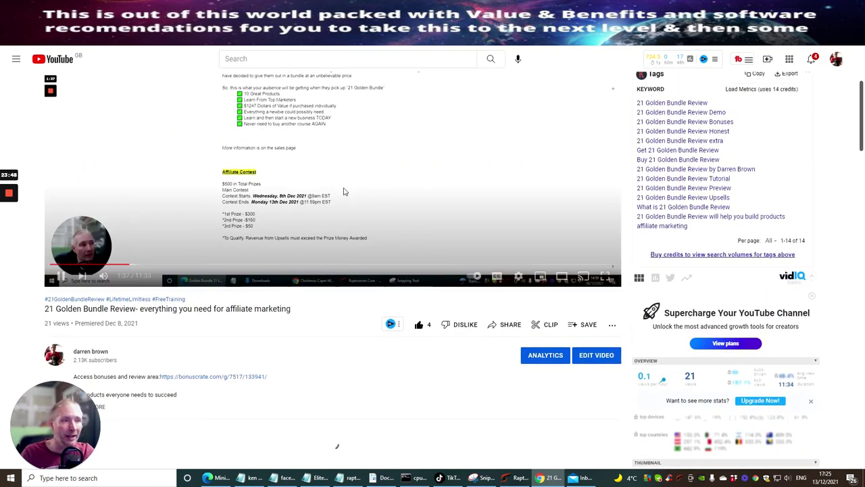
scroll(365, 172, down, 2)
scroll(365, 170, down, 3)
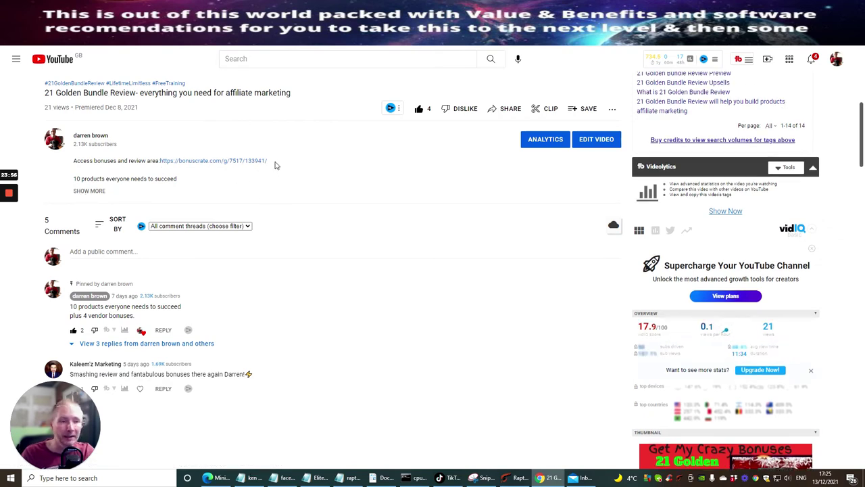
drag(269, 161, 183, 165)
right_click(183, 164)
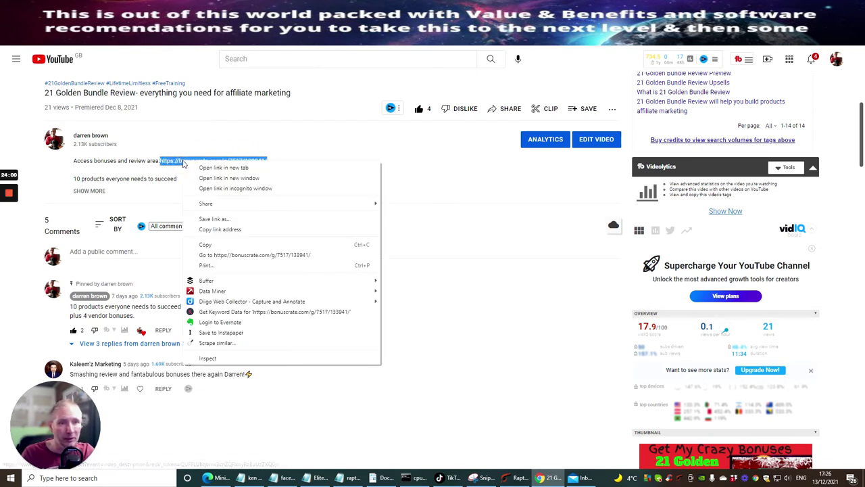
click(193, 246)
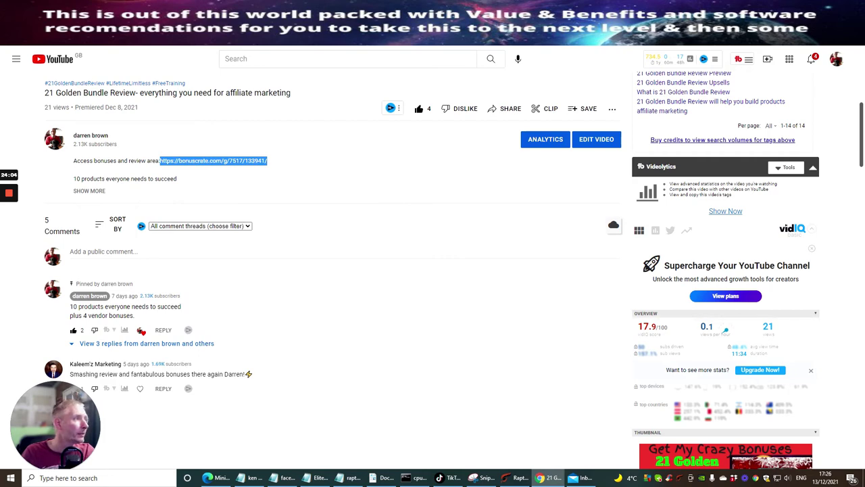
key(ctrl+Tab)
click(335, 236)
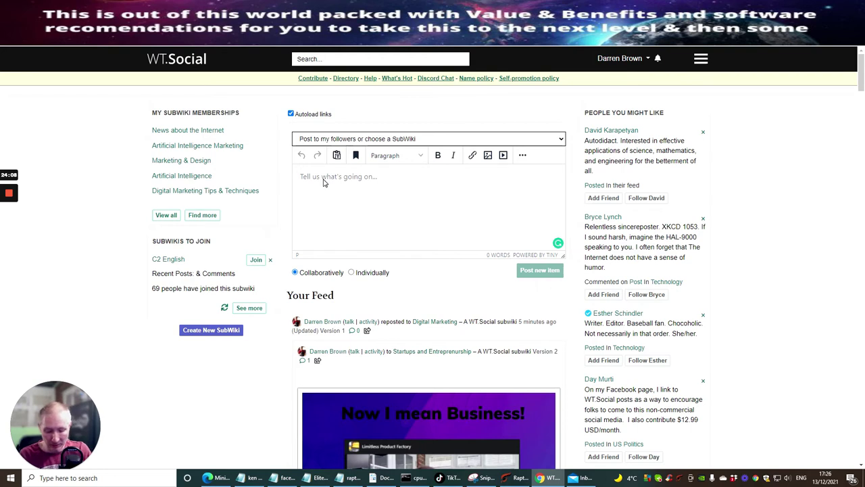
key(ctrl+v)
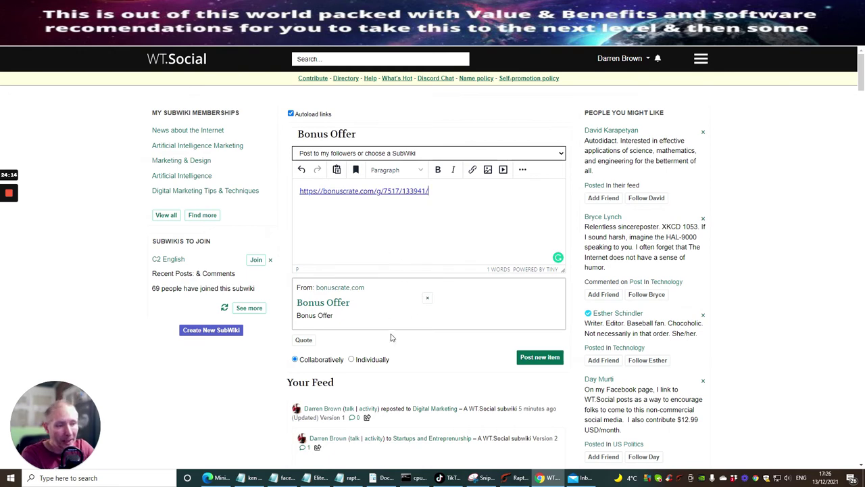
Insert the 21 Golden Bundle Review image Template (86) from the Downloads folder into the post
click(487, 170)
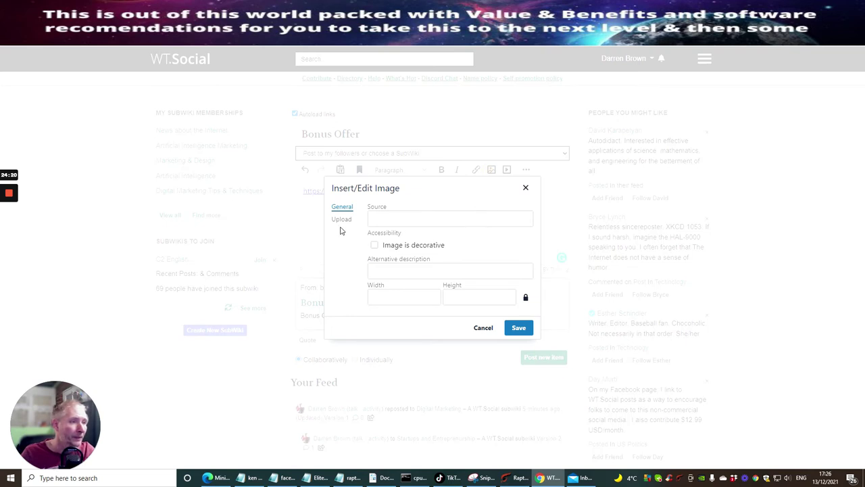
click(341, 220)
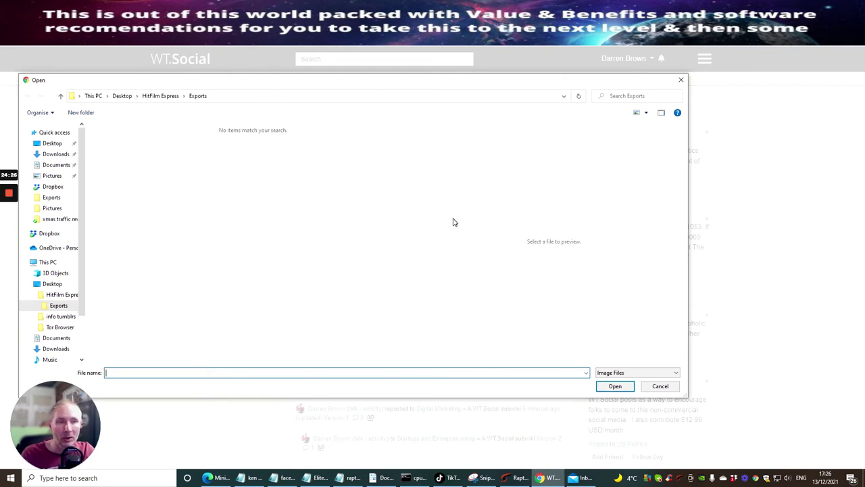
click(53, 133)
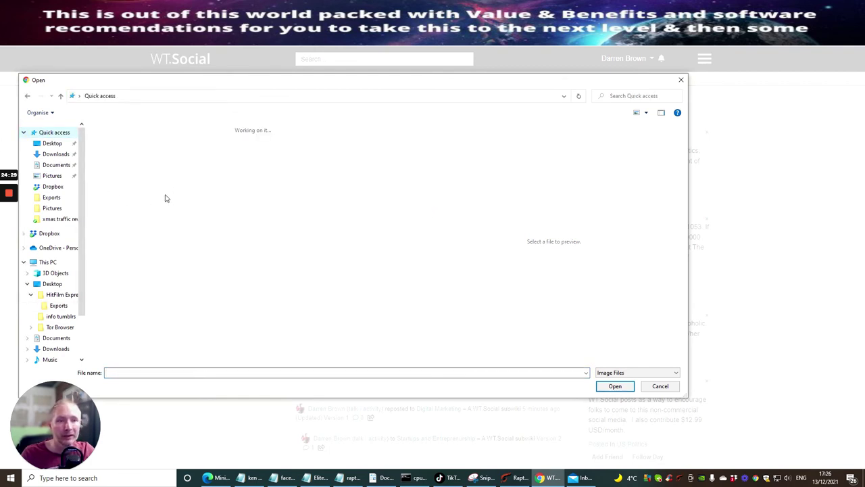
scroll(249, 195, down, 2)
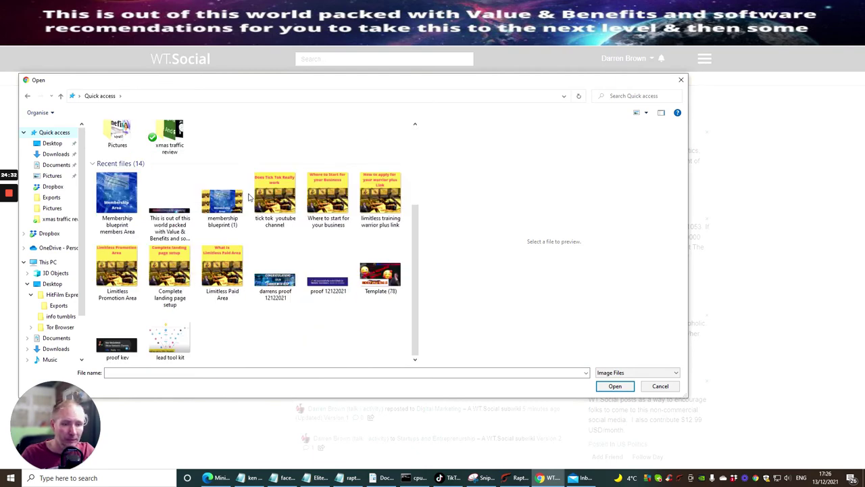
click(54, 154)
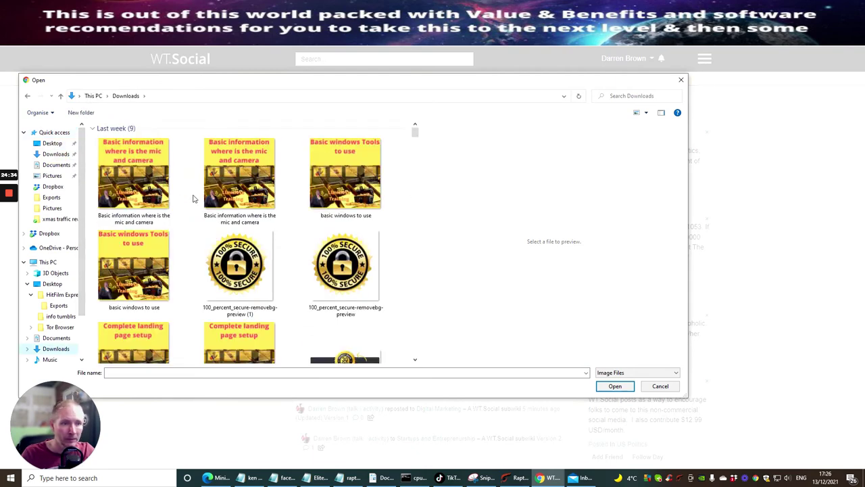
scroll(193, 198, down, 10)
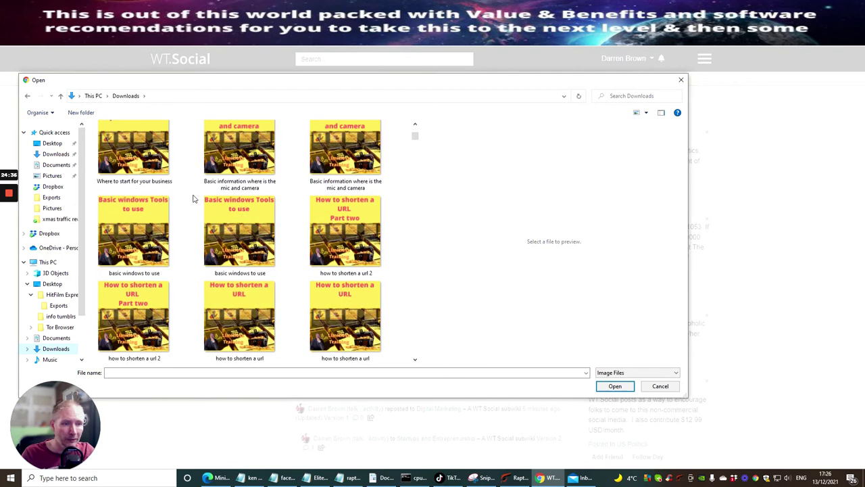
scroll(193, 198, down, 5)
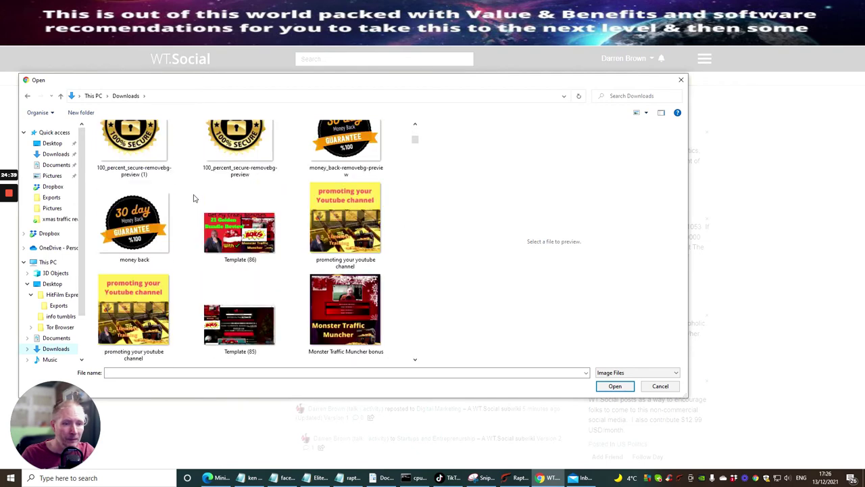
click(240, 236)
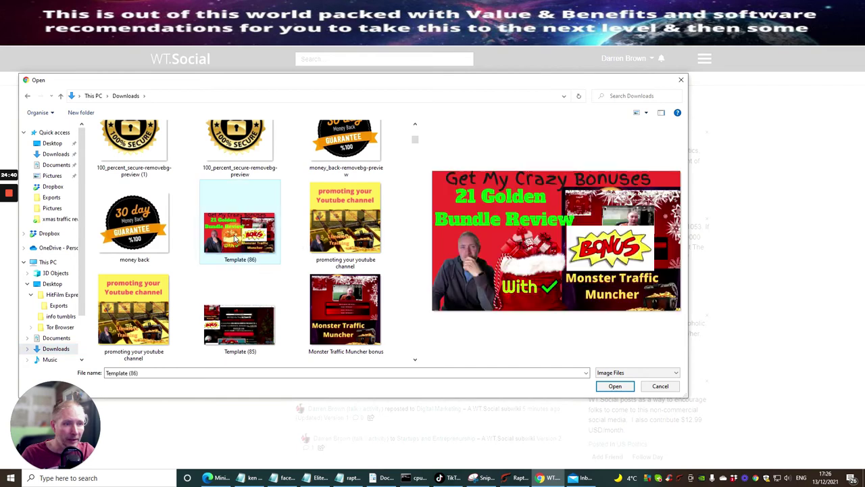
click(614, 386)
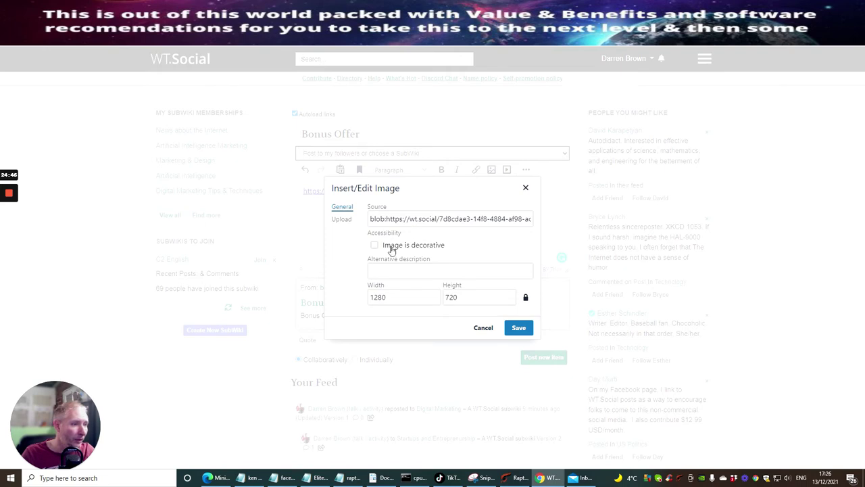
click(518, 328)
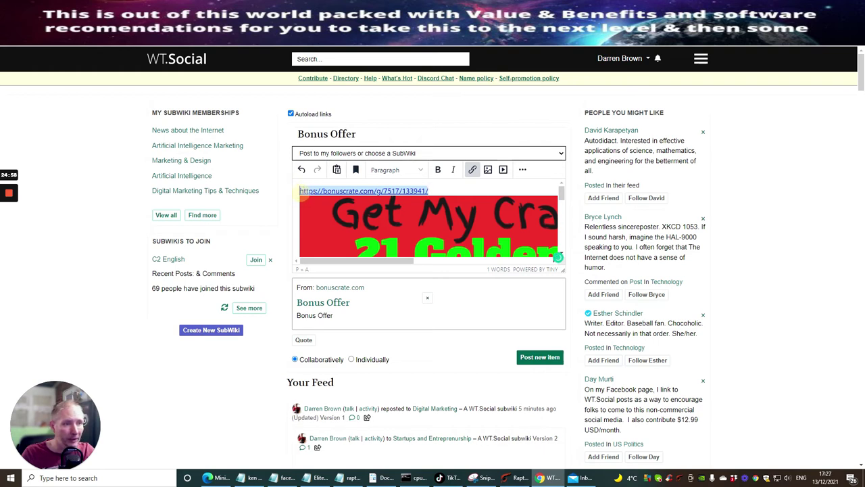
Add blank lines above the bonus link and place the text cursor on the first line of the post
click(300, 192)
key(Return)
key(Return)
click(300, 191)
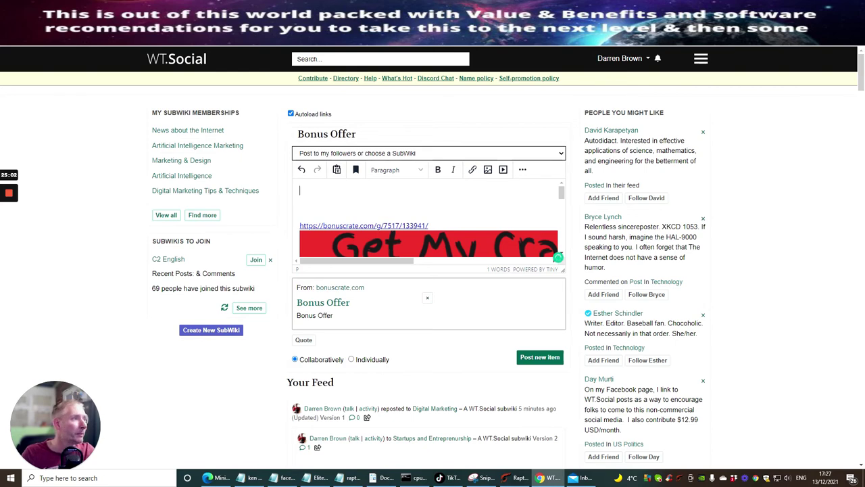
Expand the YouTube video's description and copy the text from "10 products everyone needs to succeed" through "Monster-Traffic Muncher."
key(ctrl+Tab)
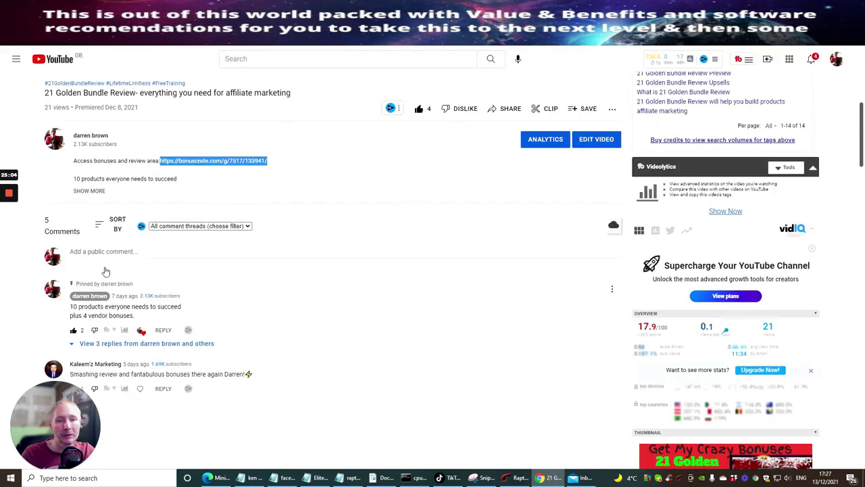
click(74, 197)
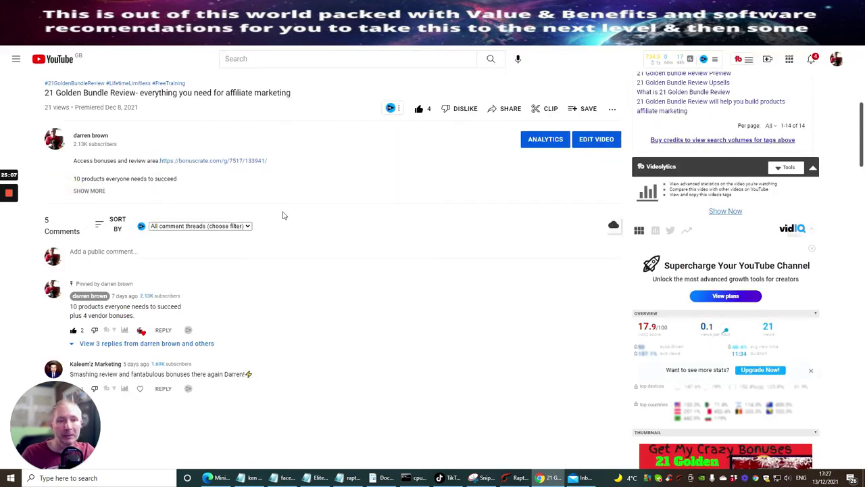
click(93, 194)
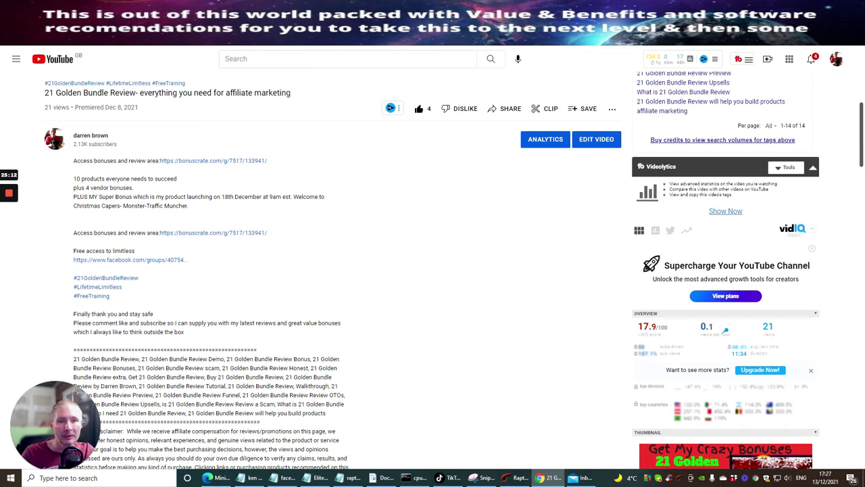
drag(73, 177, 219, 218)
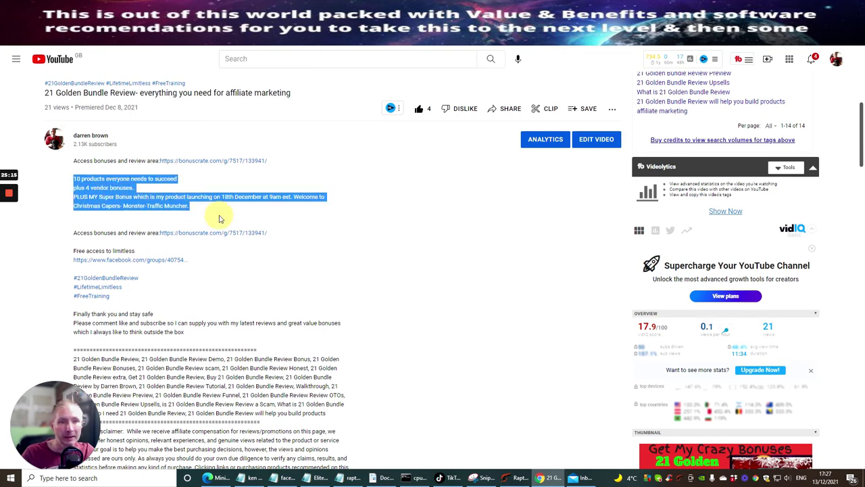
right_click(154, 201)
click(170, 206)
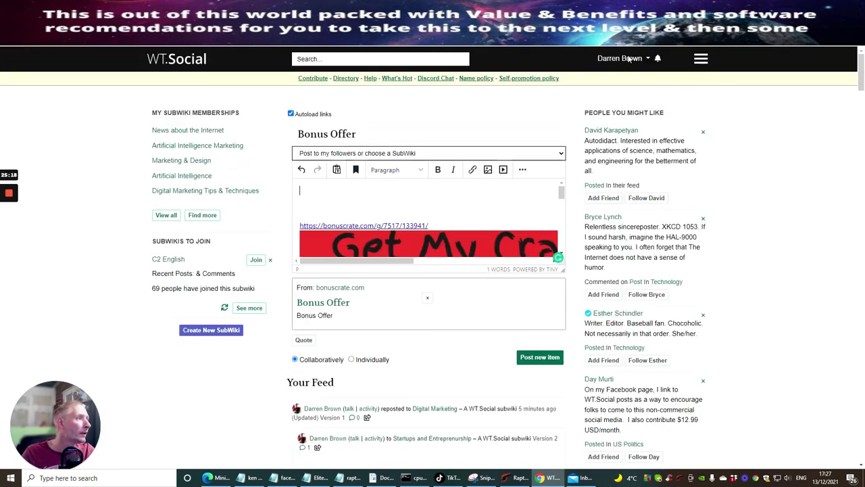
Paste the copied description text above the link in the WT.Social post and publish it with the Individually option
key(ctrl+Tab)
right_click(302, 192)
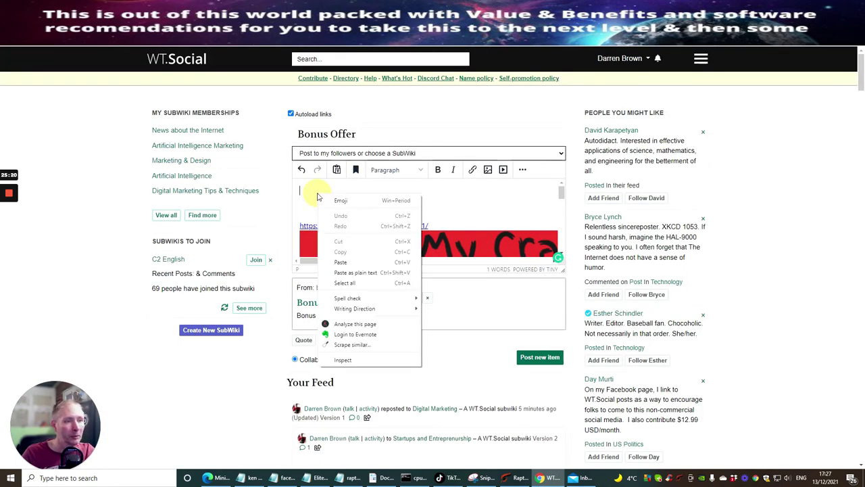
click(335, 259)
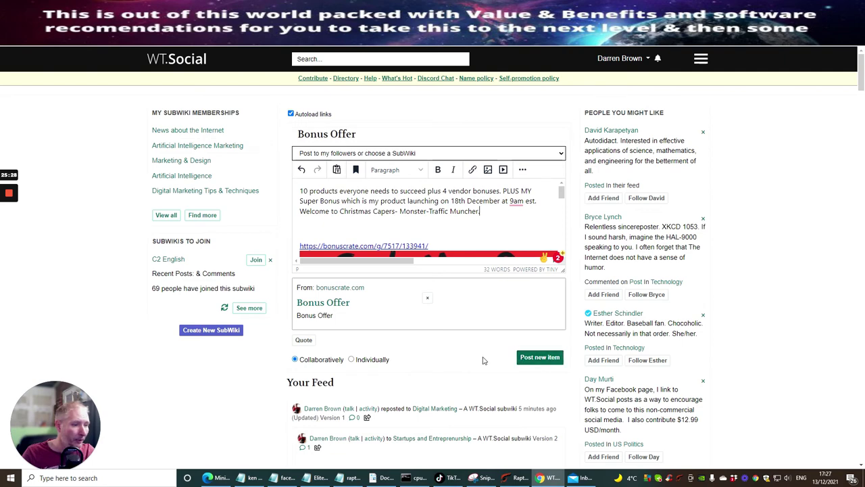
click(351, 359)
click(531, 359)
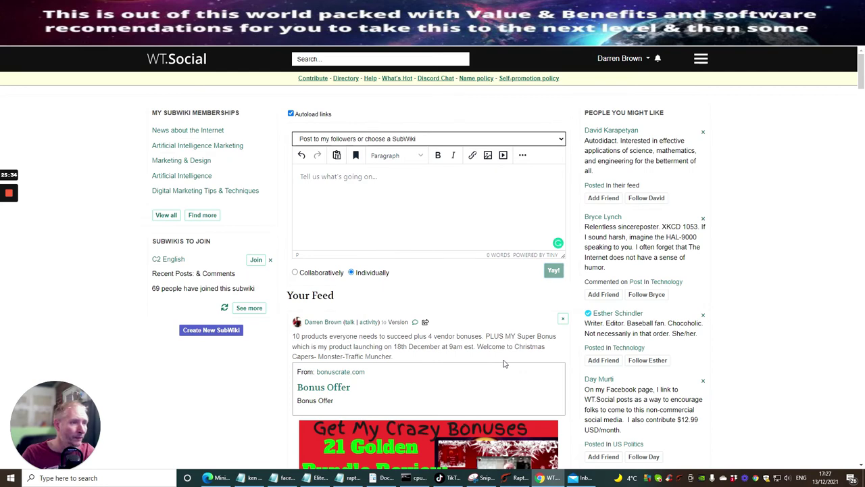
Share the newest feed post to Twitter, publish the prefilled LimitLess High Converting Funnel tweet, and close the Twitter window
scroll(502, 364, down, 4)
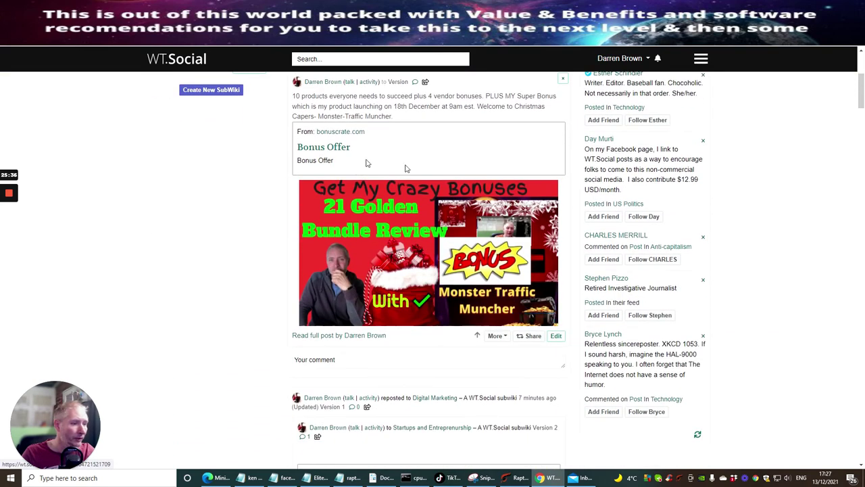
scroll(419, 182, up, 2)
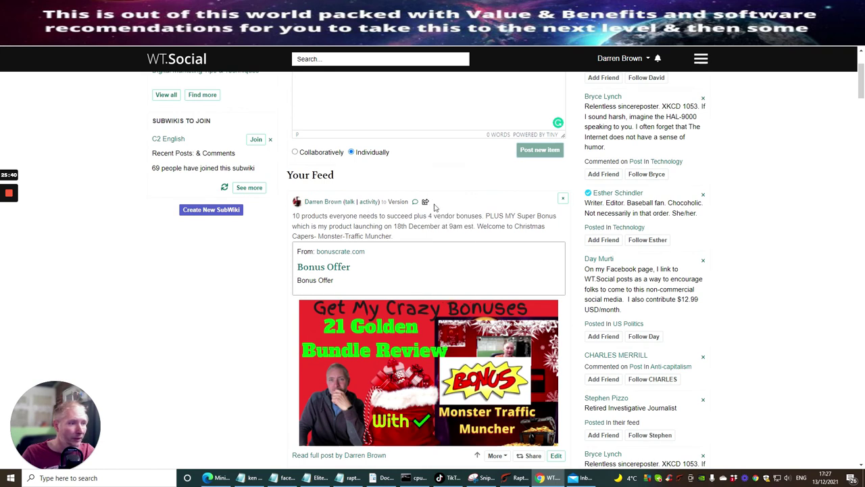
mouse_move(425, 203)
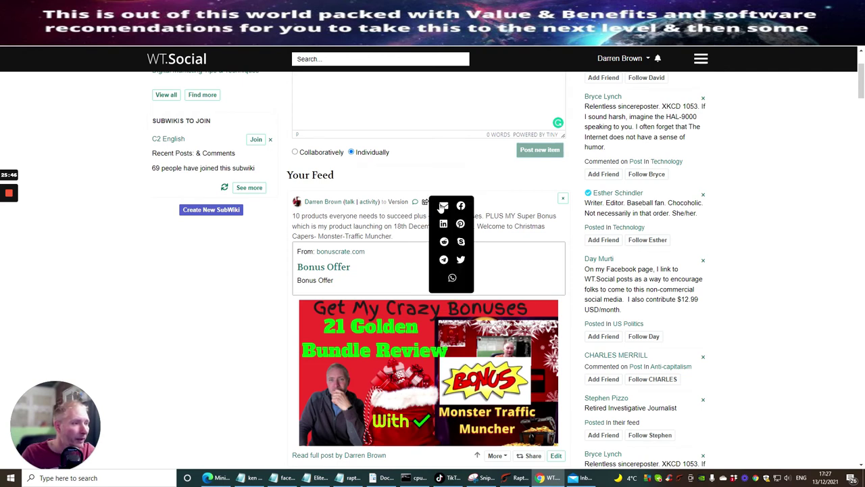
click(462, 262)
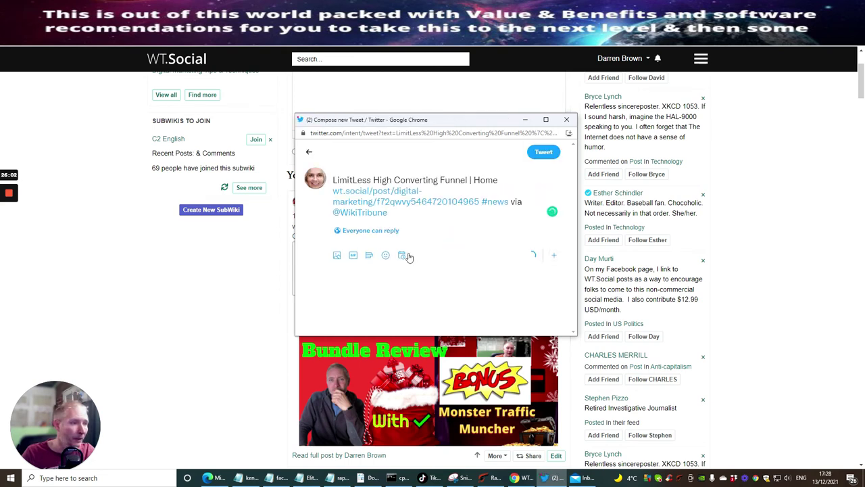
click(543, 151)
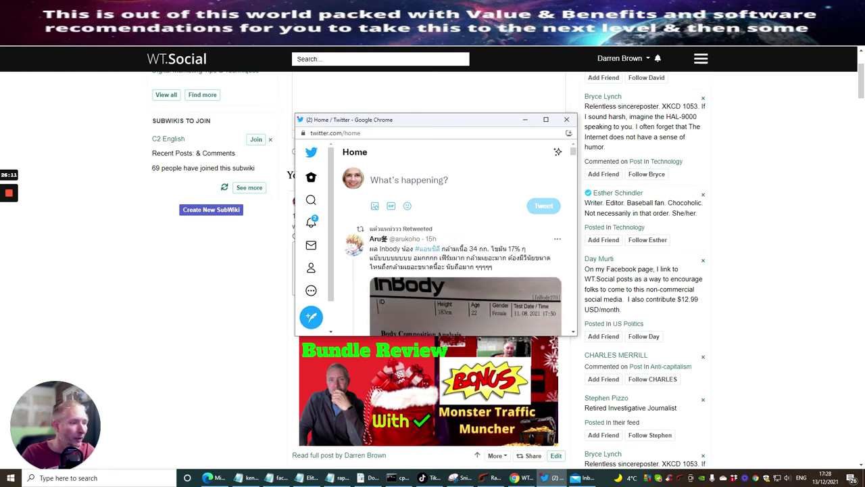
click(566, 119)
Start a Facebook share of the feed post to the group Work From Home - Business Opportunities - Internet Marketing -North America
click(424, 202)
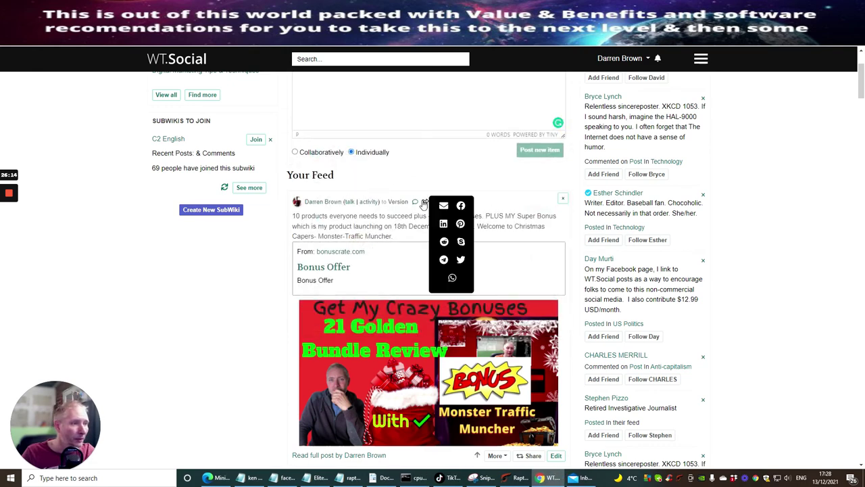
click(459, 206)
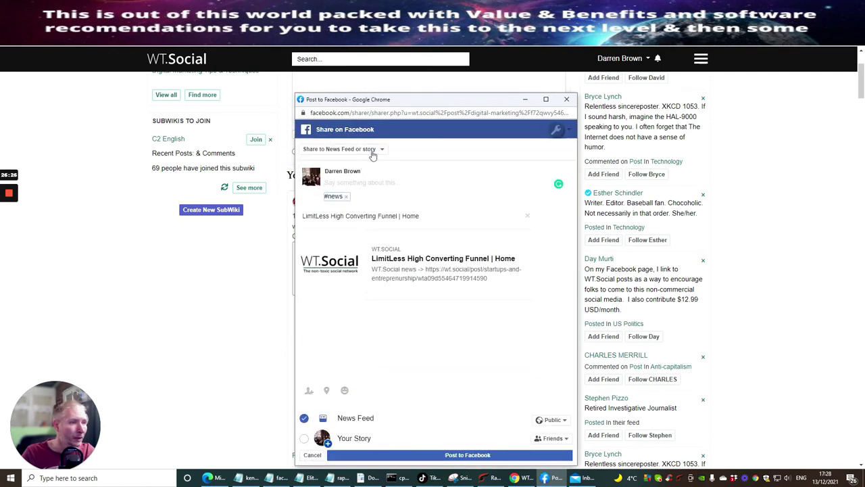
click(379, 149)
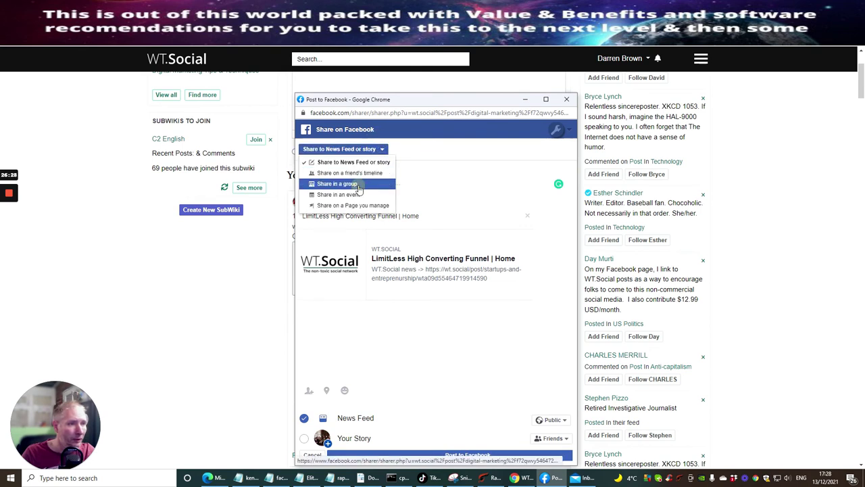
click(357, 184)
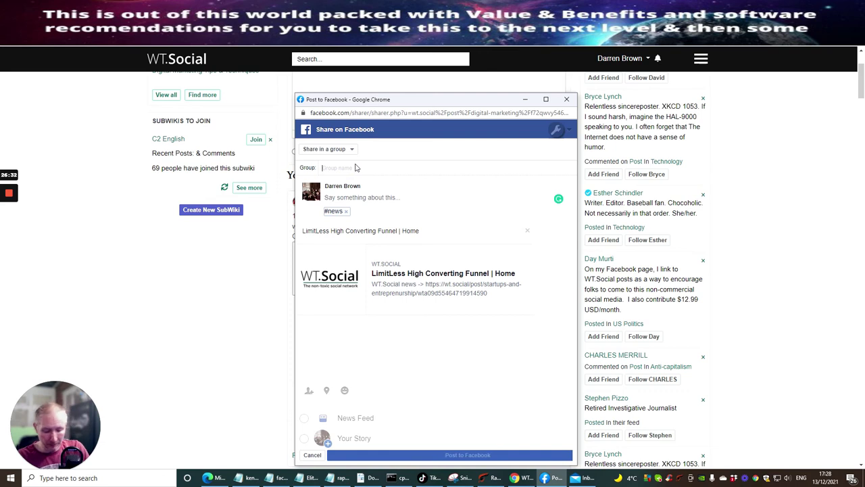
text(am)
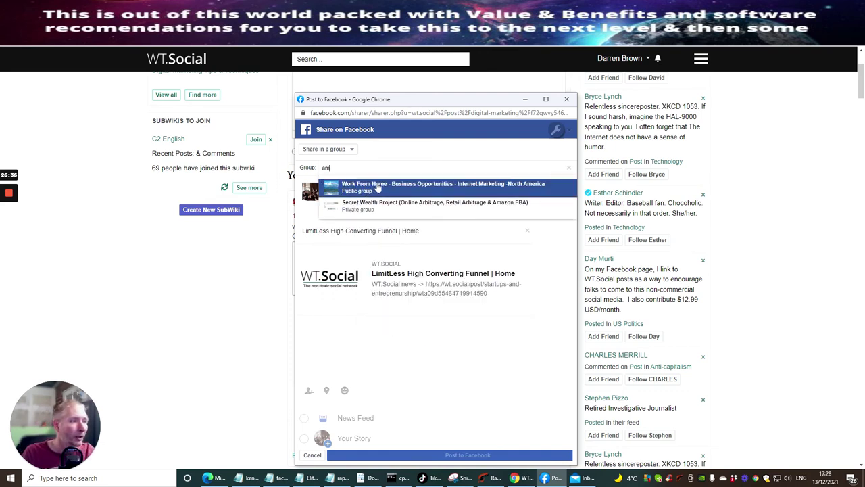
click(377, 188)
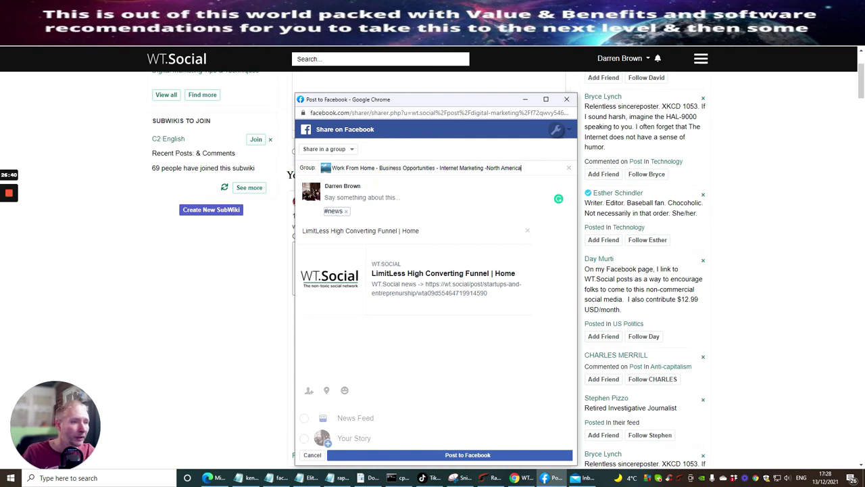
Paste the copied bonus description into the Facebook message, apply the Grammarly suggestion for the launch time, and post it to the group
right_click(363, 198)
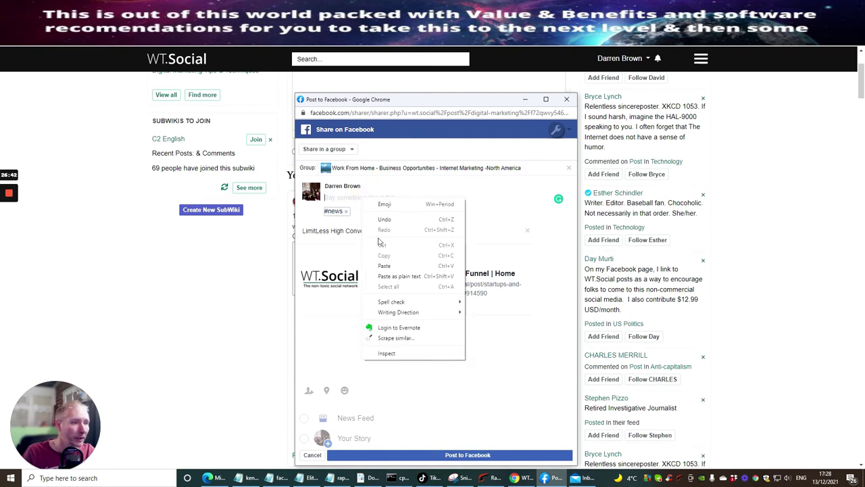
click(384, 266)
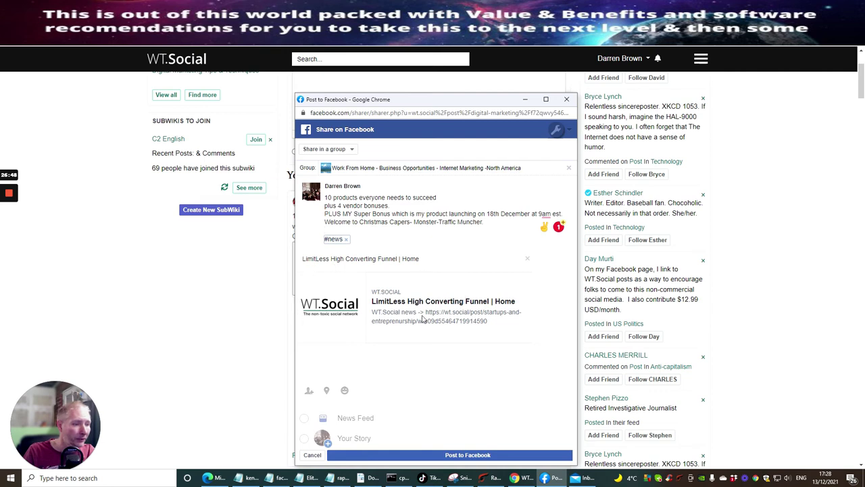
click(558, 227)
click(532, 238)
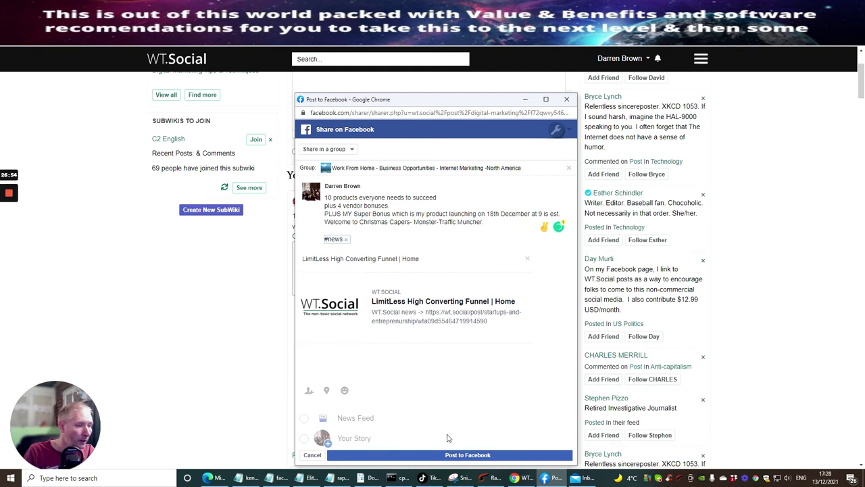
click(449, 457)
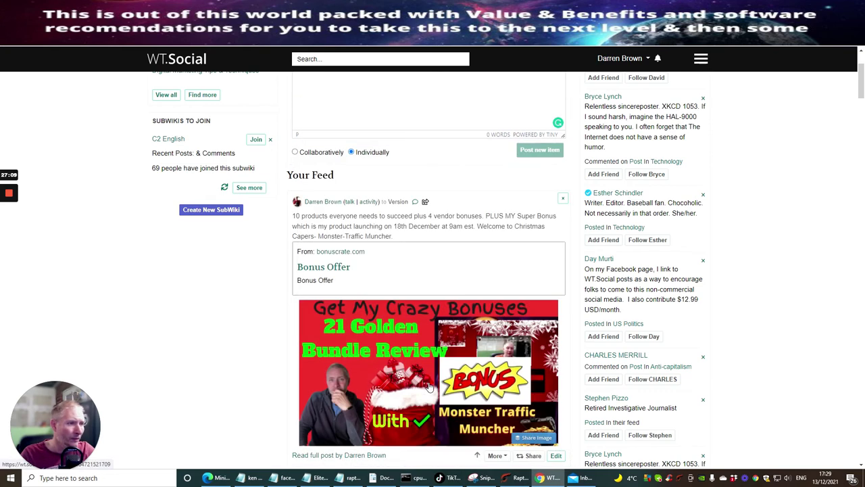
Share the 21 Golden Bundle post to my followers on WT.Social
scroll(419, 260, down, 5)
scroll(414, 264, up, 3)
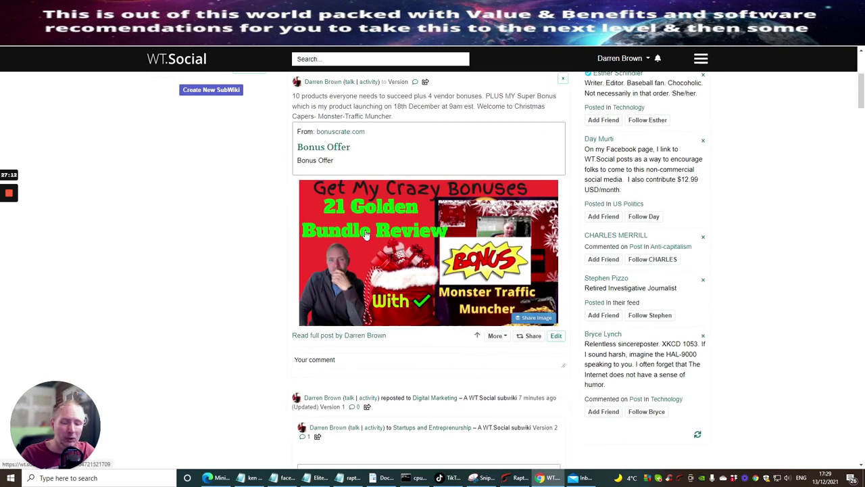
click(530, 337)
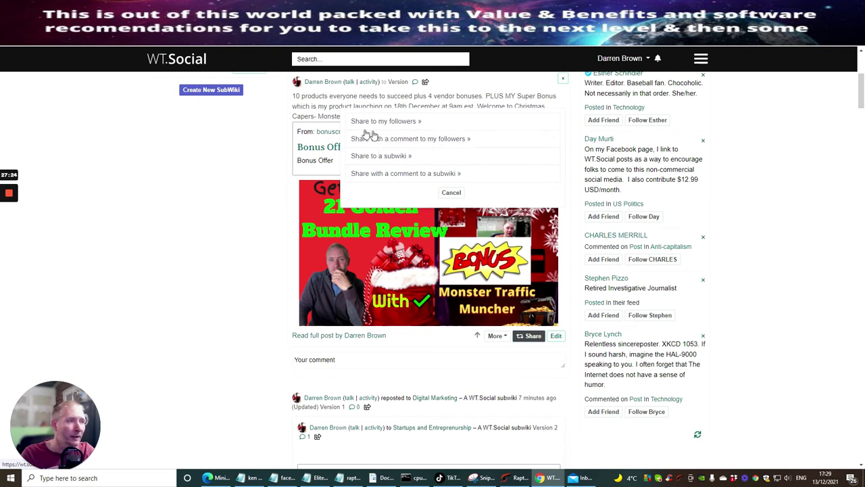
click(414, 124)
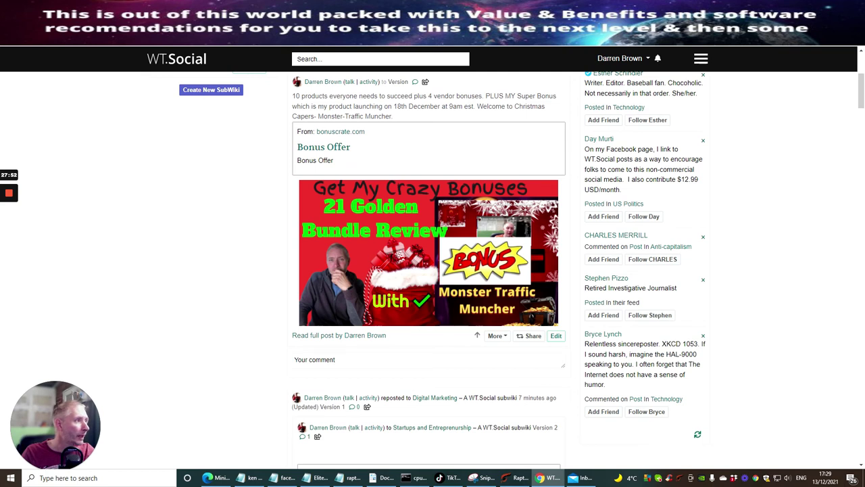
Open Commission Gorilla in a new tab, sign in with the saved login, and look through My Pages sorted by page name
key(ctrl+t)
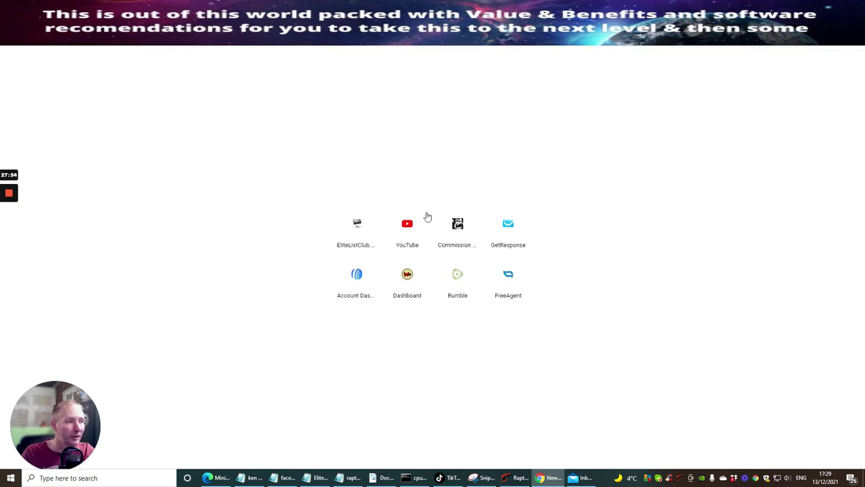
click(457, 224)
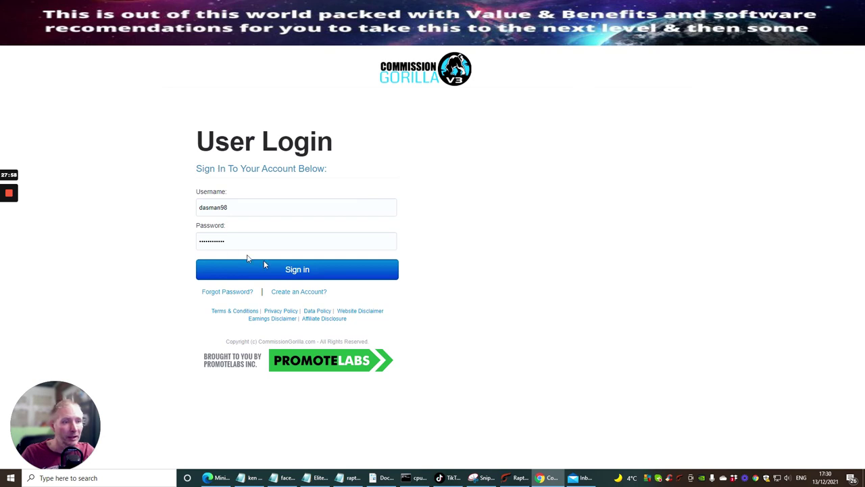
click(277, 271)
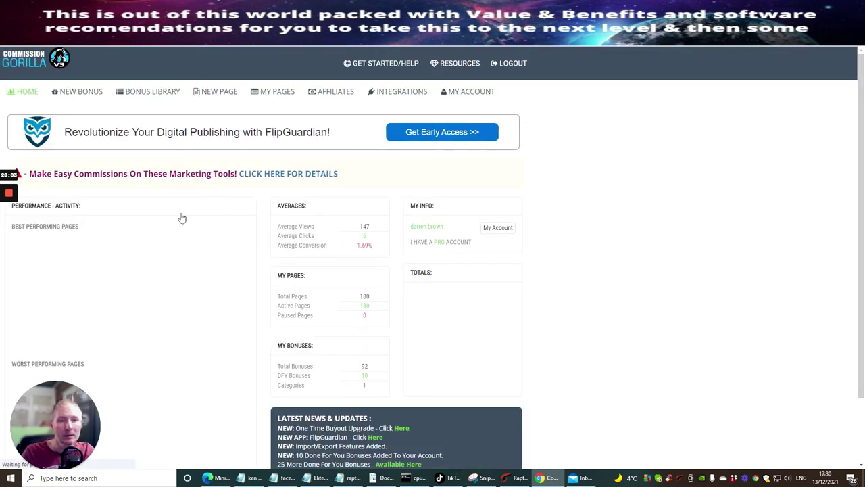
click(275, 91)
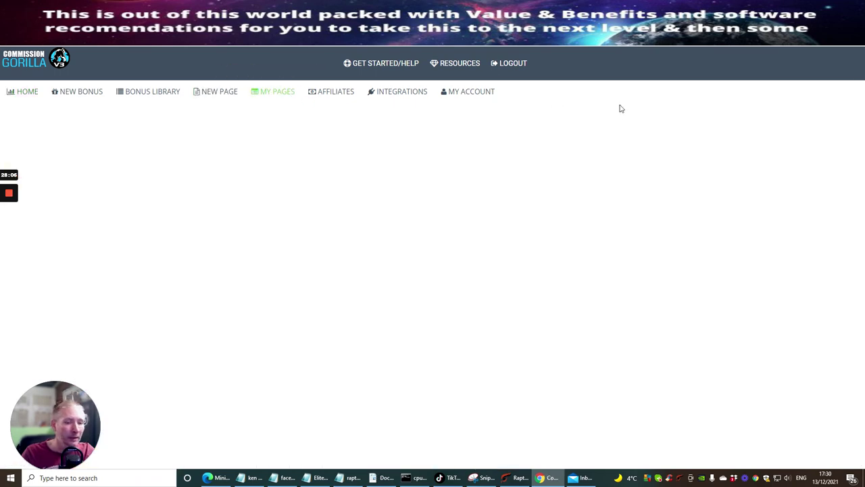
scroll(211, 207, down, 5)
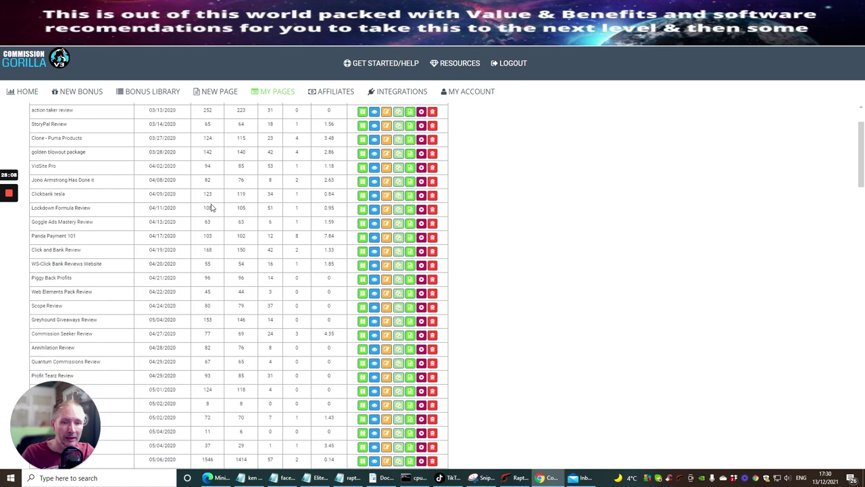
scroll(211, 213, down, 3)
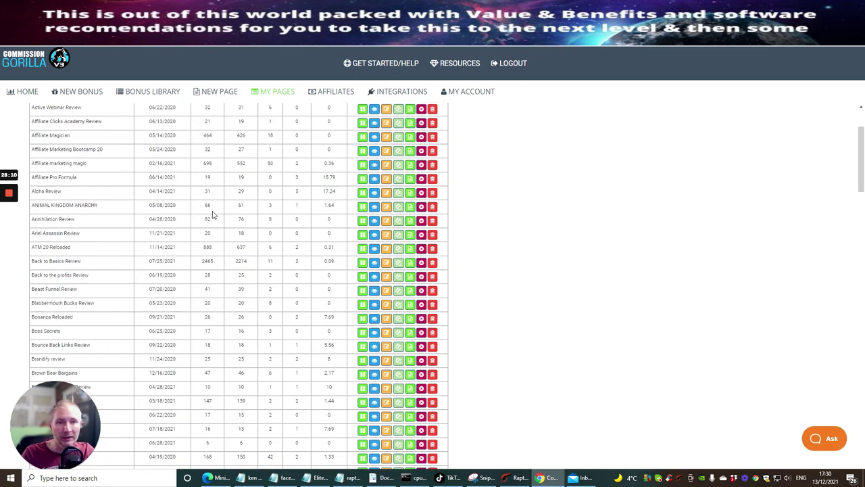
scroll(212, 214, up, 3)
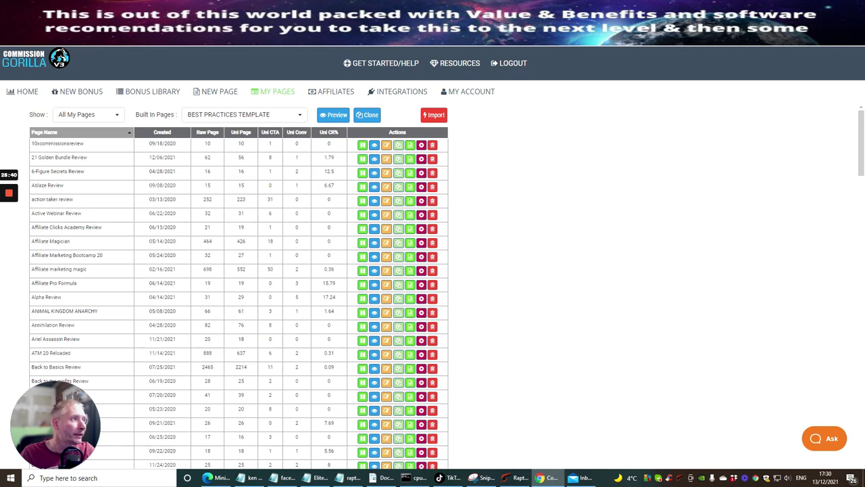
Return to the WT.Social feed and open the full 21 Golden Bundle post to check its text, image and link
key(ctrl+Tab)
scroll(144, 123, up, 4)
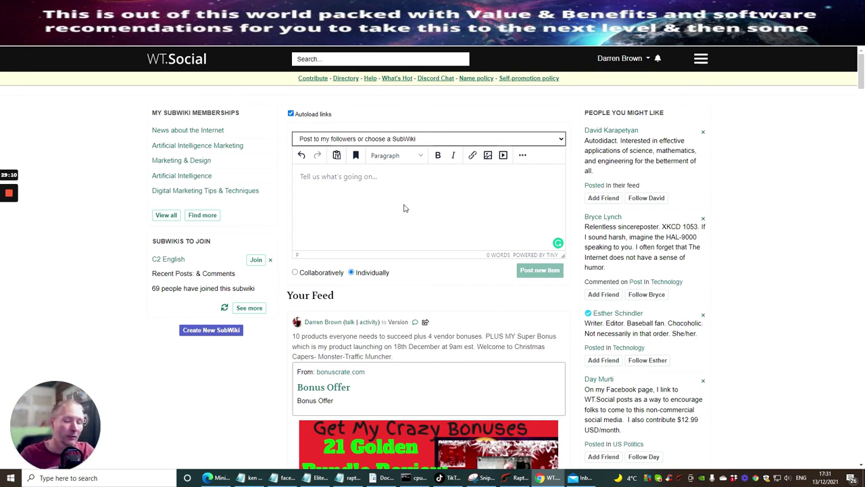
scroll(395, 202, down, 4)
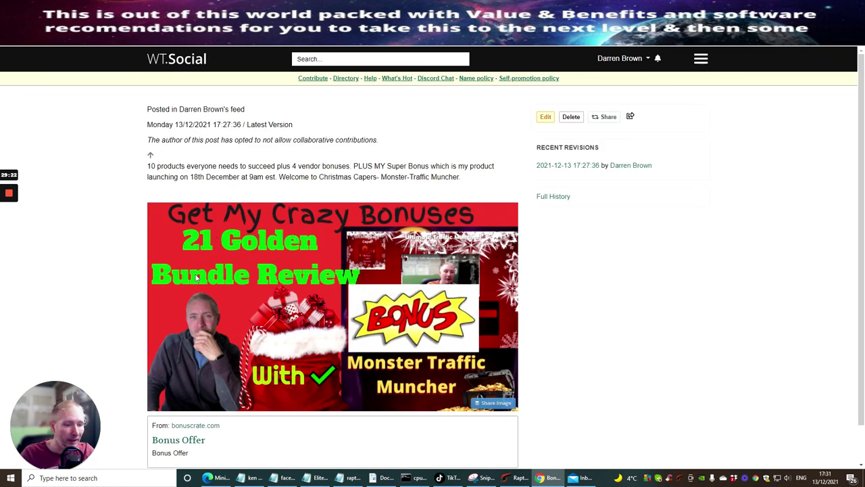
scroll(329, 294, down, 1)
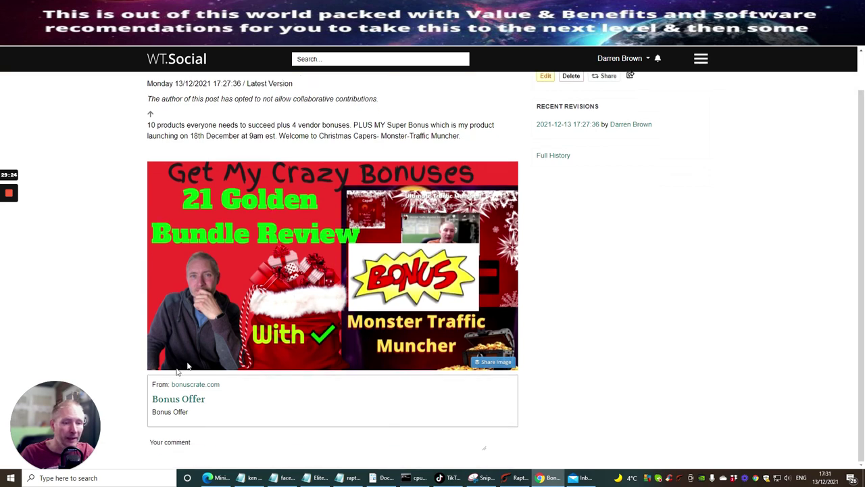
Open the post's Bonus Offer link and look through the bonus page as far as the button for securing a copy
click(165, 401)
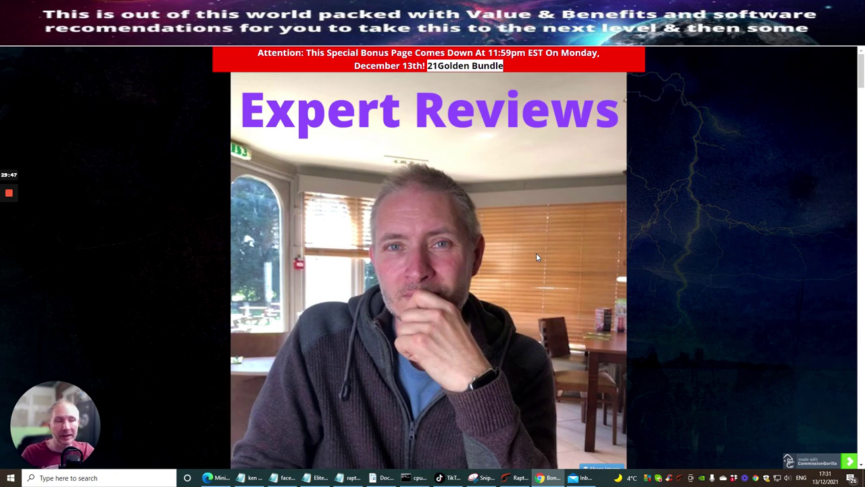
scroll(482, 212, down, 5)
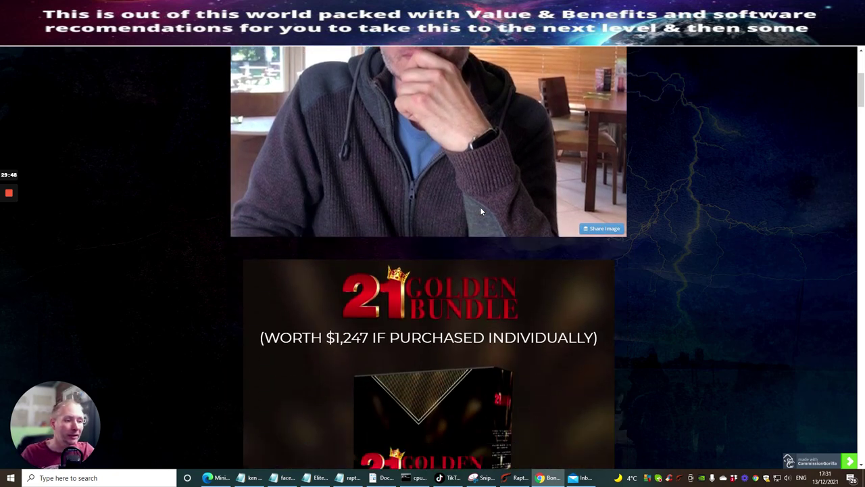
scroll(481, 210, down, 3)
scroll(482, 207, down, 4)
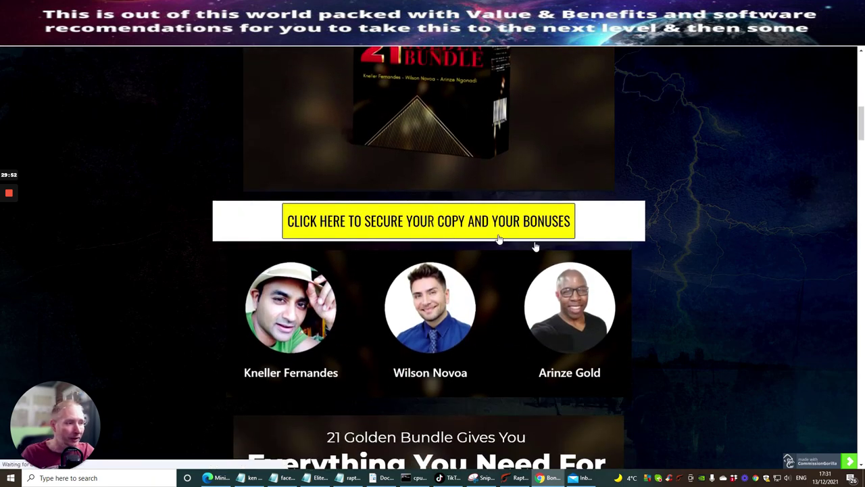
Follow the bonus page's link to the 21 Golden Bundle sales page, examine it, dismiss the discount popup, and return to the WT.Social post
click(356, 225)
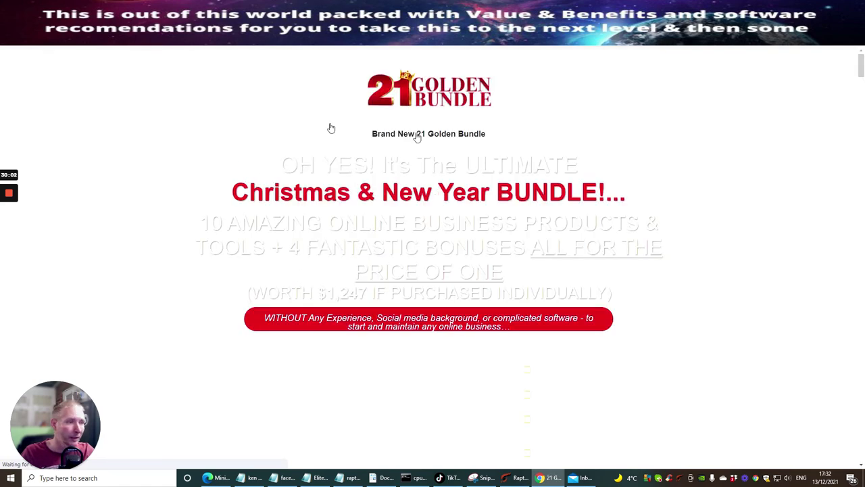
scroll(653, 156, down, 4)
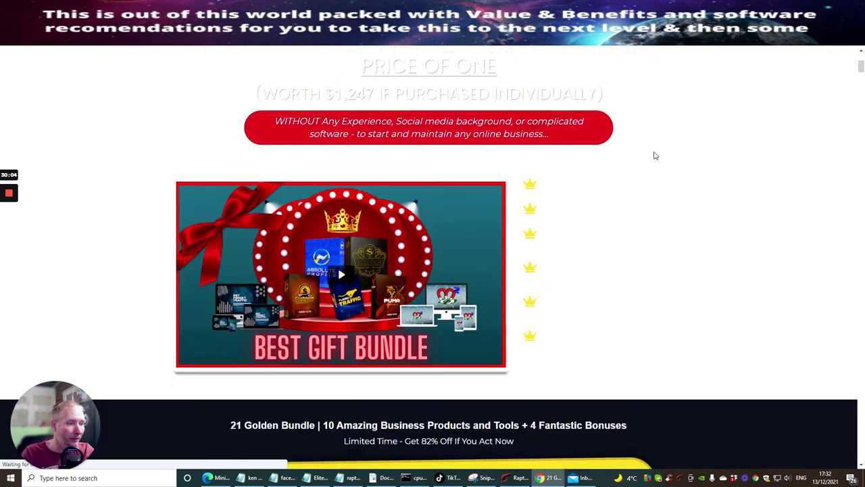
scroll(653, 156, down, 5)
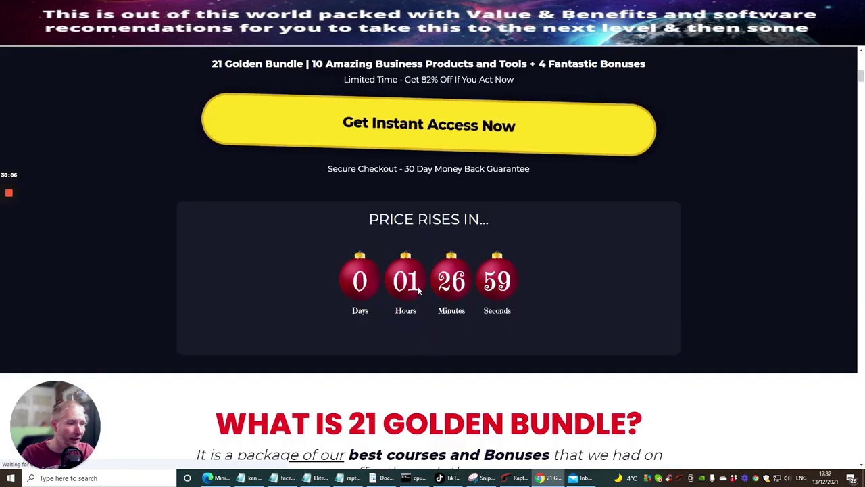
scroll(419, 289, down, 3)
scroll(411, 171, up, 4)
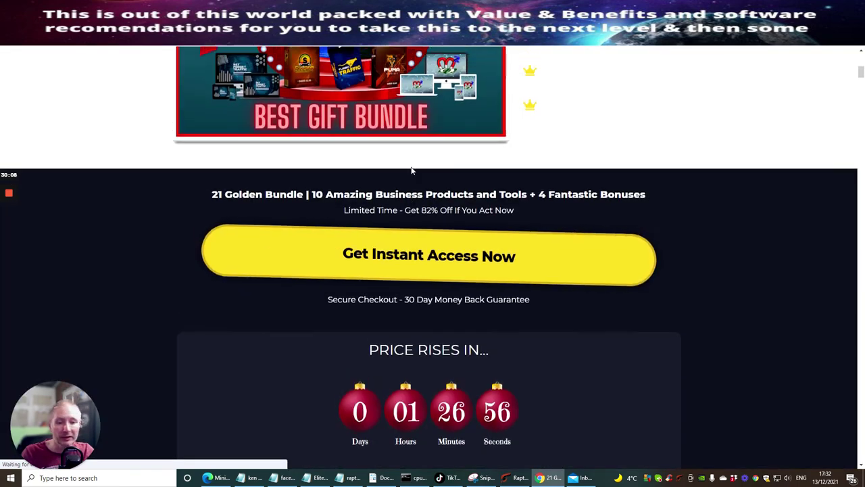
scroll(411, 170, up, 7)
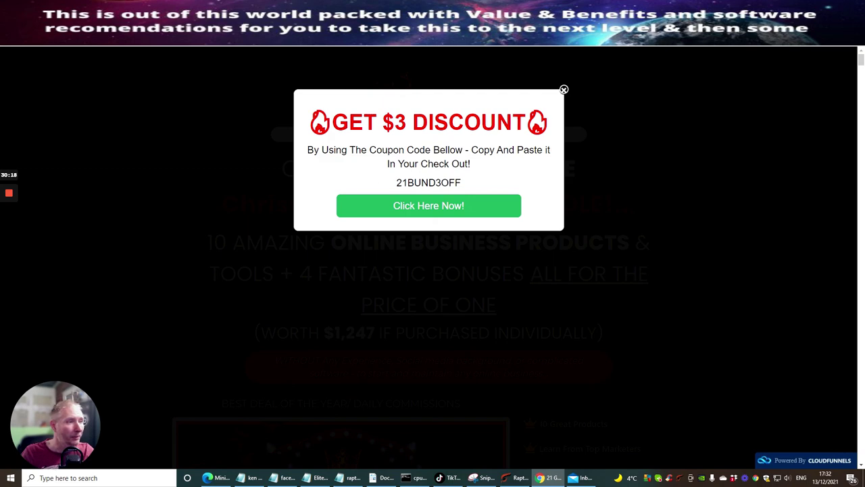
click(563, 89)
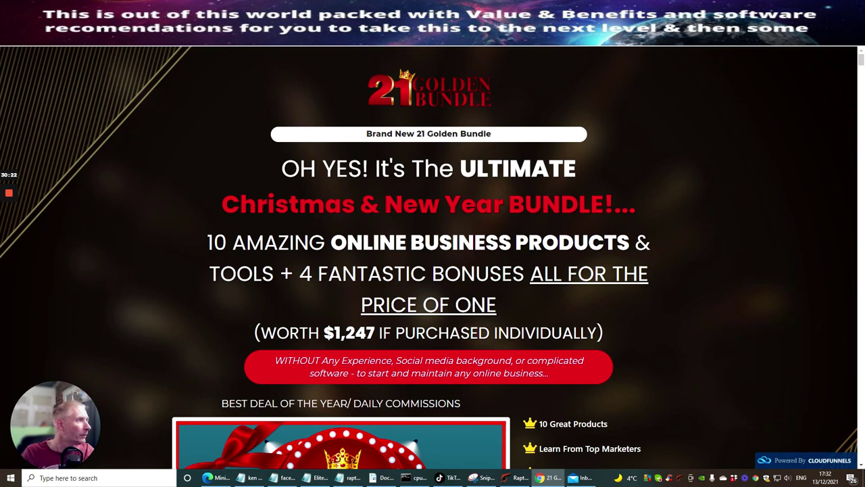
click(646, 27)
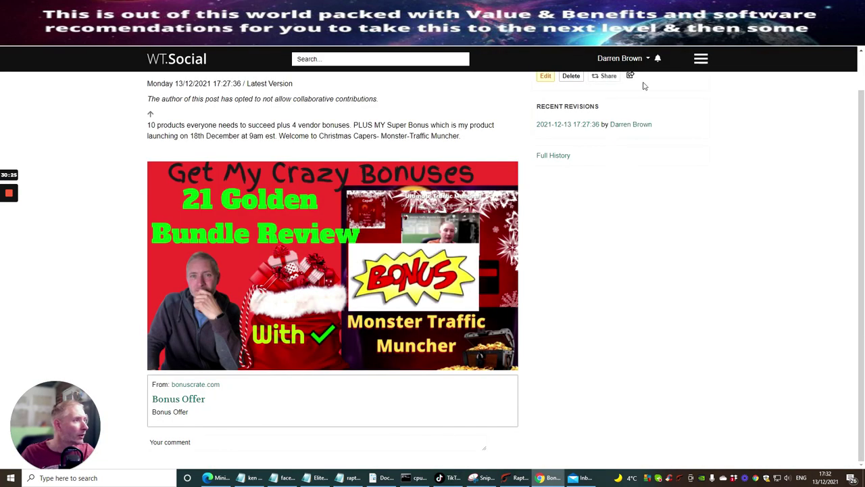